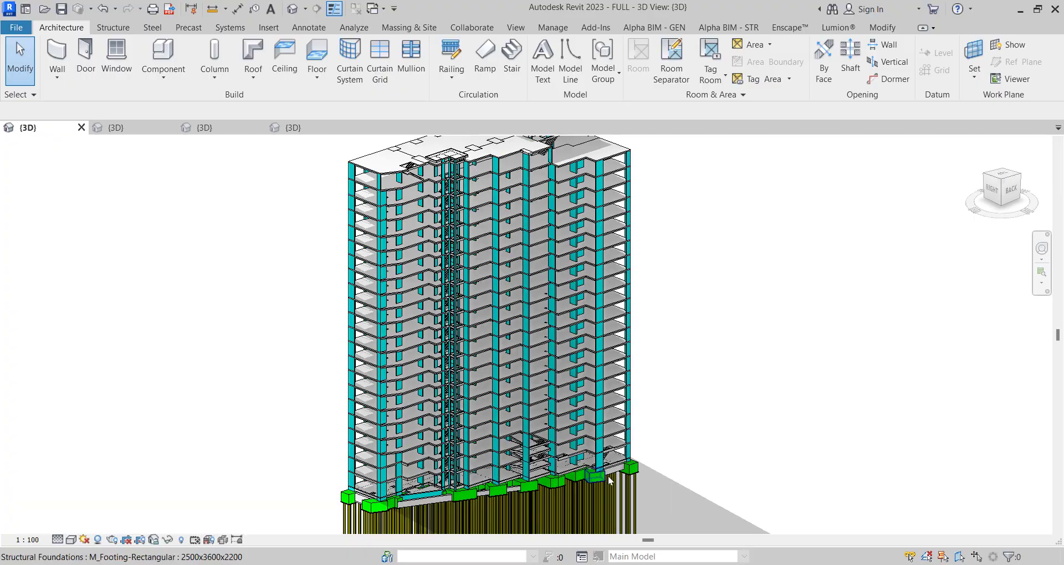
# Zoom and orbit the FULL 3D view in toward the tower base
pyautogui.scroll(5, 464, 496)
pyautogui.moveTo(478, 448)
pyautogui.keyDown('shift'); pyautogui.mouseDown(button='middle')
pyautogui.moveTo(443, 446)
pyautogui.moveTo(516, 479)
pyautogui.moveTo(443, 476)
pyautogui.moveTo(492, 457)
pyautogui.moveTo(560, 476)
pyautogui.moveTo(504, 473)
pyautogui.mouseUp(button='middle'); pyautogui.keyUp('shift')
pyautogui.scroll(3, 443, 446)
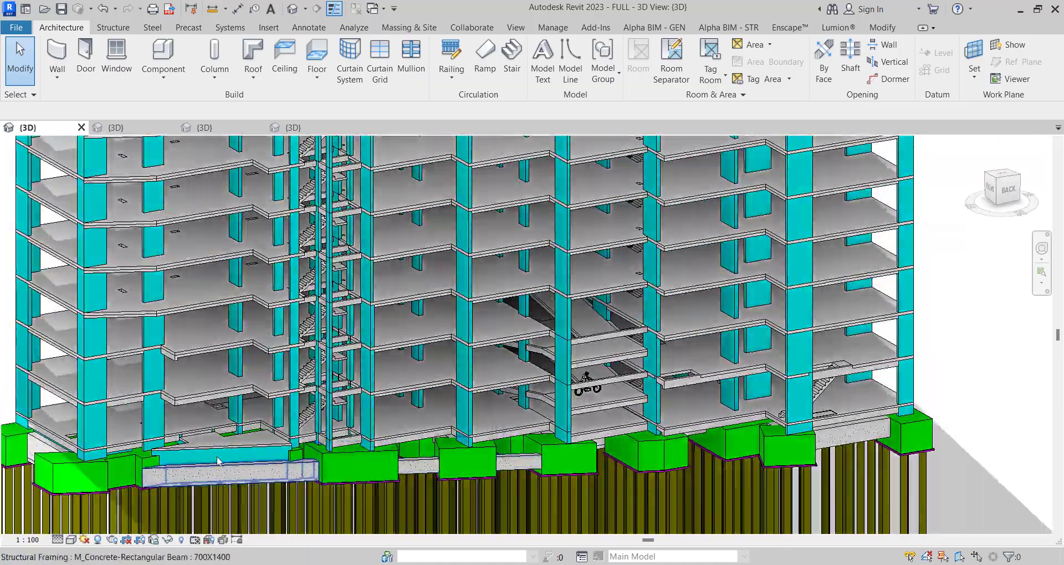
pyautogui.scroll(2, 310, 451)
pyautogui.moveTo(255, 449)
pyautogui.mouseDown(button='middle')
pyautogui.moveTo(326, 456)
pyautogui.moveTo(306, 406)
pyautogui.moveTo(308, 466)
pyautogui.mouseUp(button='middle')
pyautogui.scroll(-2, 326, 455)
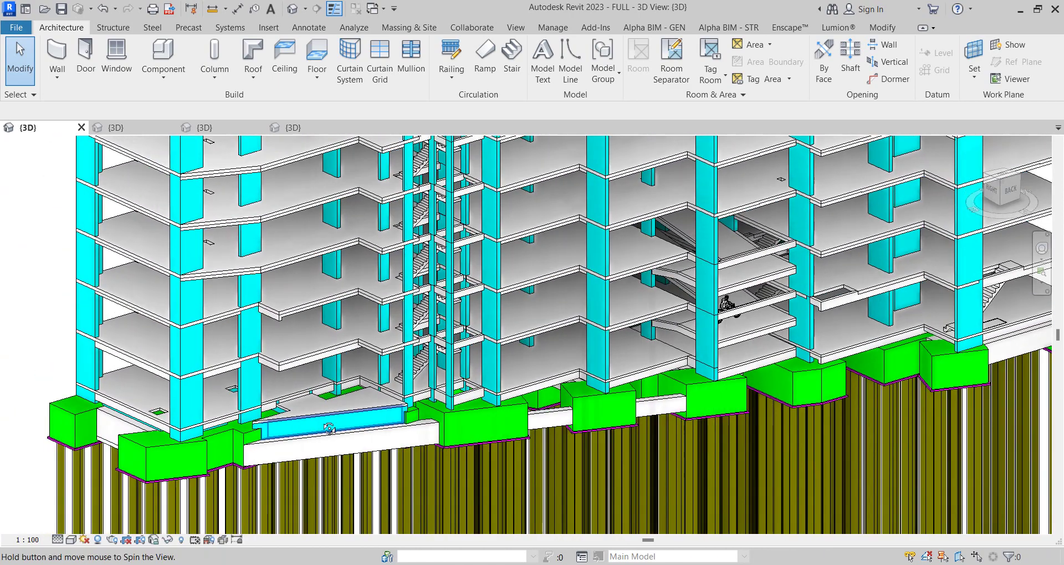
pyautogui.scroll(-1, 411, 407)
pyautogui.scroll(-1, 411, 407)
pyautogui.scroll(-1, 411, 408)
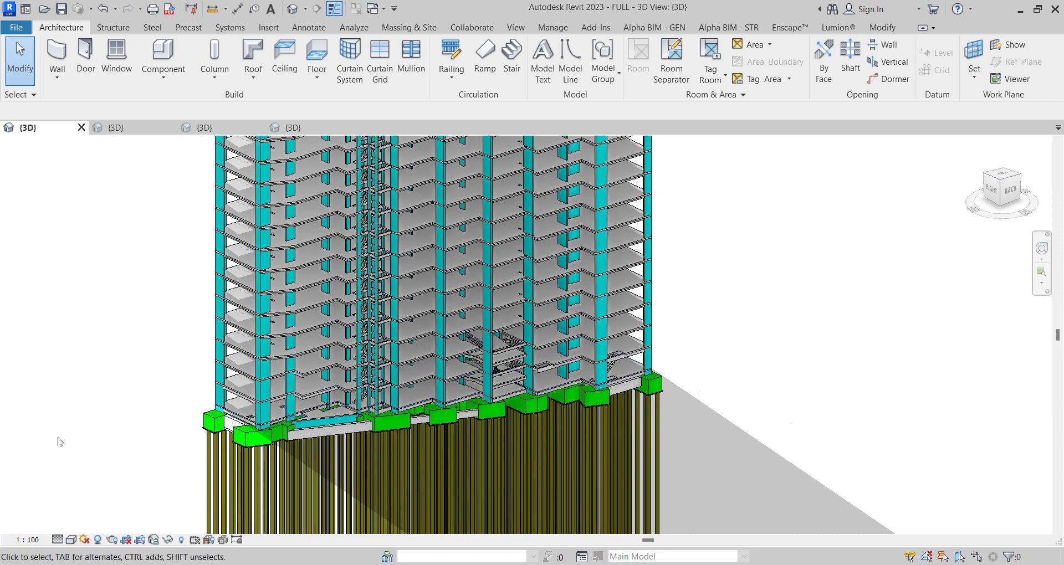
# Pan the tower so its base and the floors above the green pile caps fill the view
pyautogui.moveTo(119, 426); pyautogui.dragTo(132, 457, button='middle')
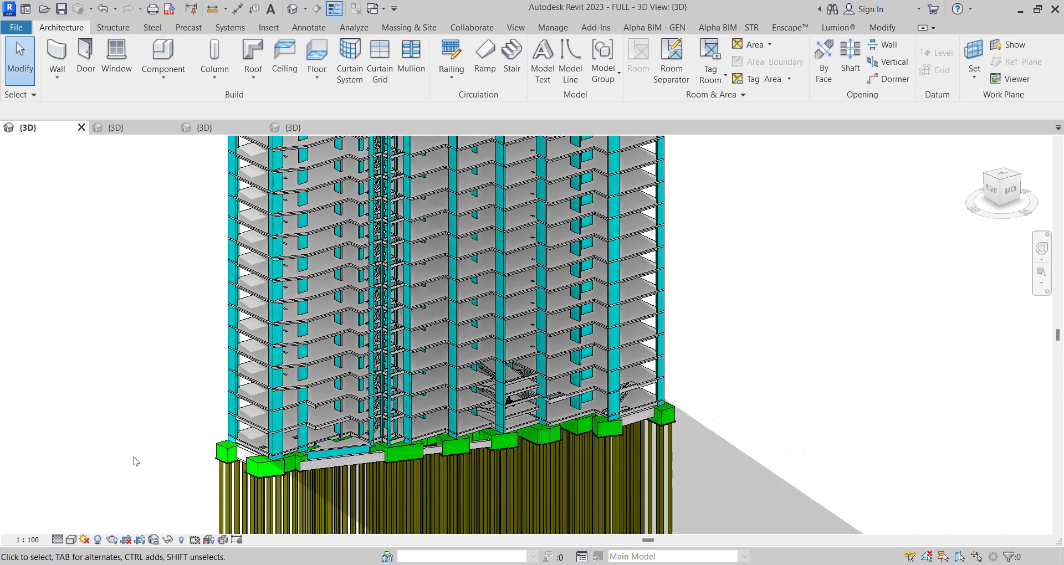
pyautogui.scroll(2, 425, 496)
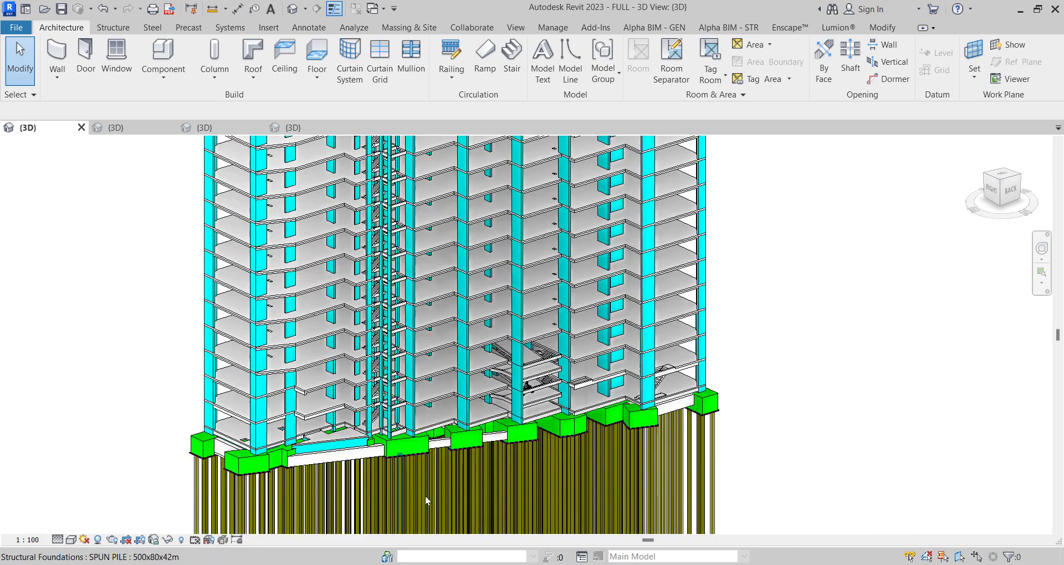
pyautogui.scroll(3, 404, 481)
pyautogui.scroll(3, 363, 472)
pyautogui.scroll(-2, 493, 377)
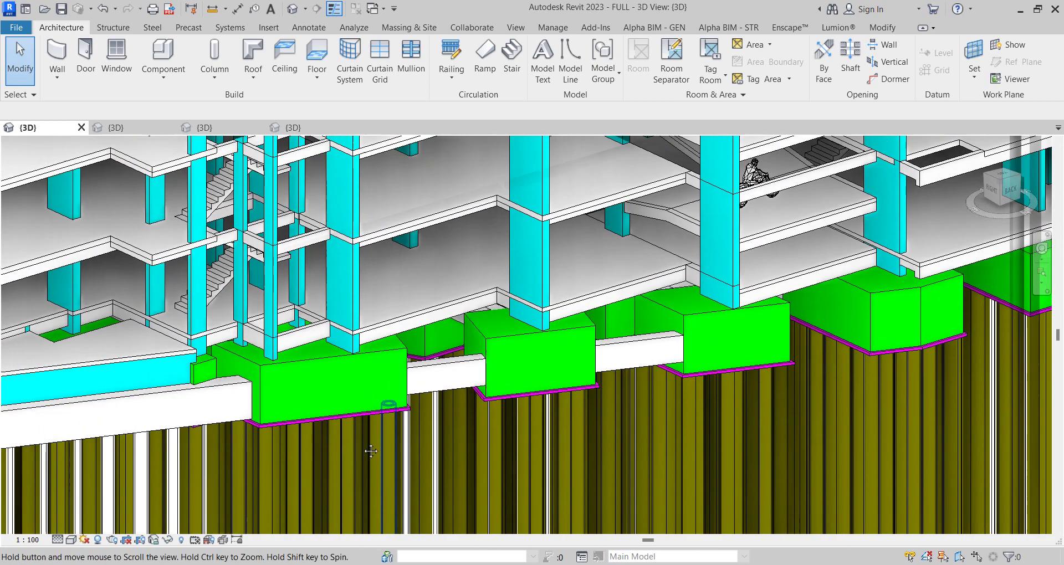
pyautogui.moveTo(494, 377); pyautogui.dragTo(503, 368, button='middle')
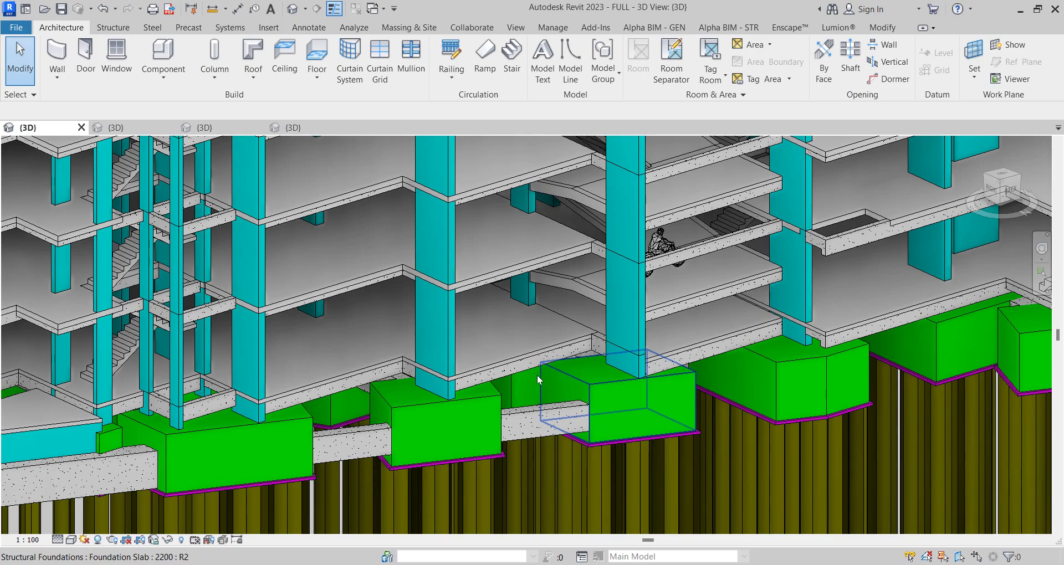
# Select a foundation slab under a column and recentre the whole tower in view
pyautogui.click(590, 388)
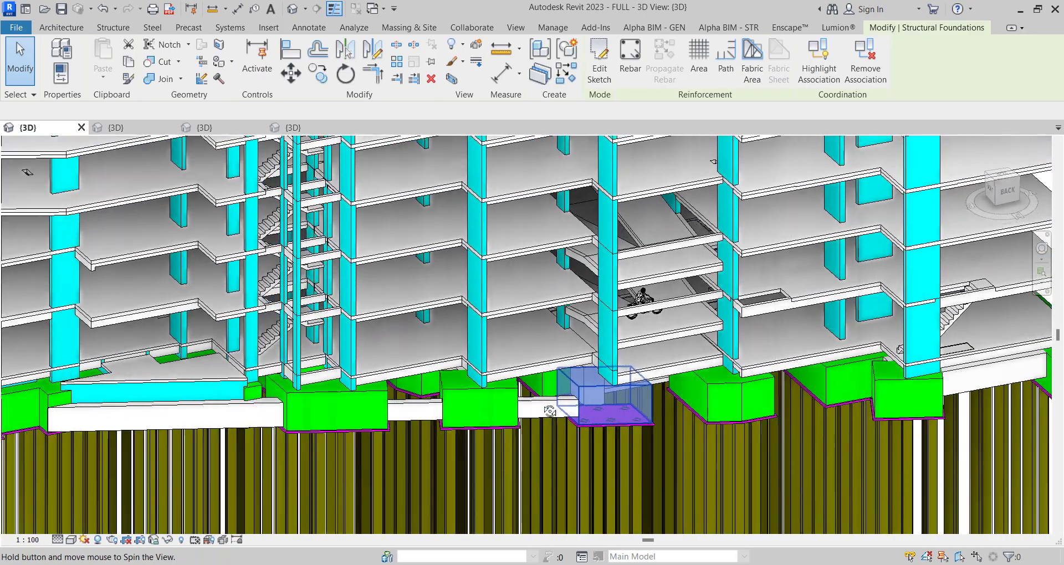
pyautogui.keyDown('shift'); pyautogui.moveTo(590, 387); pyautogui.dragTo(537, 414, button='middle'); pyautogui.keyUp('shift')
pyautogui.scroll(-1, 536, 415)
pyautogui.scroll(-3, 532, 421)
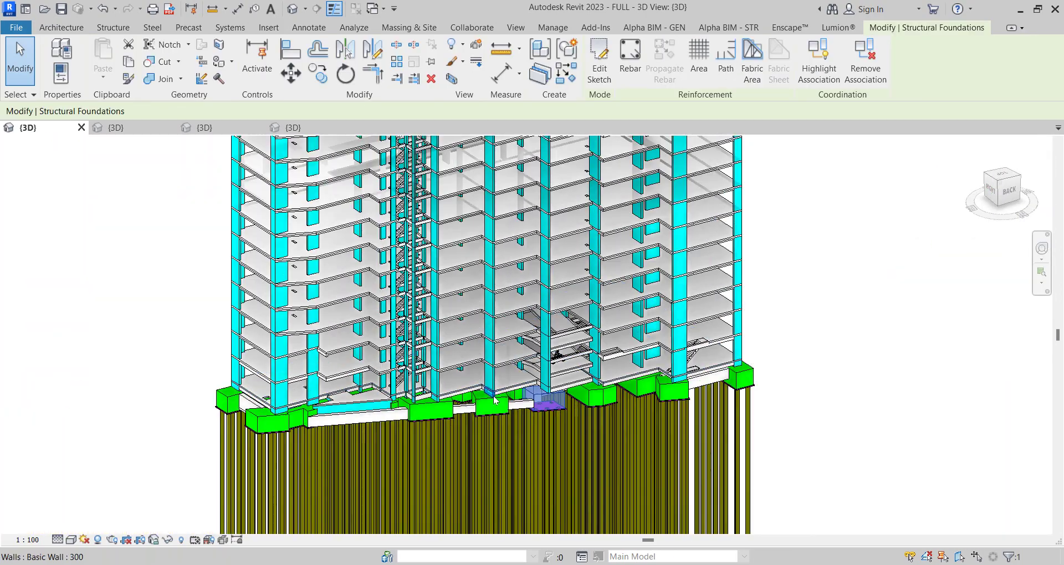
pyautogui.scroll(-2, 509, 443)
pyautogui.moveTo(503, 460); pyautogui.dragTo(766, 294, button='middle')
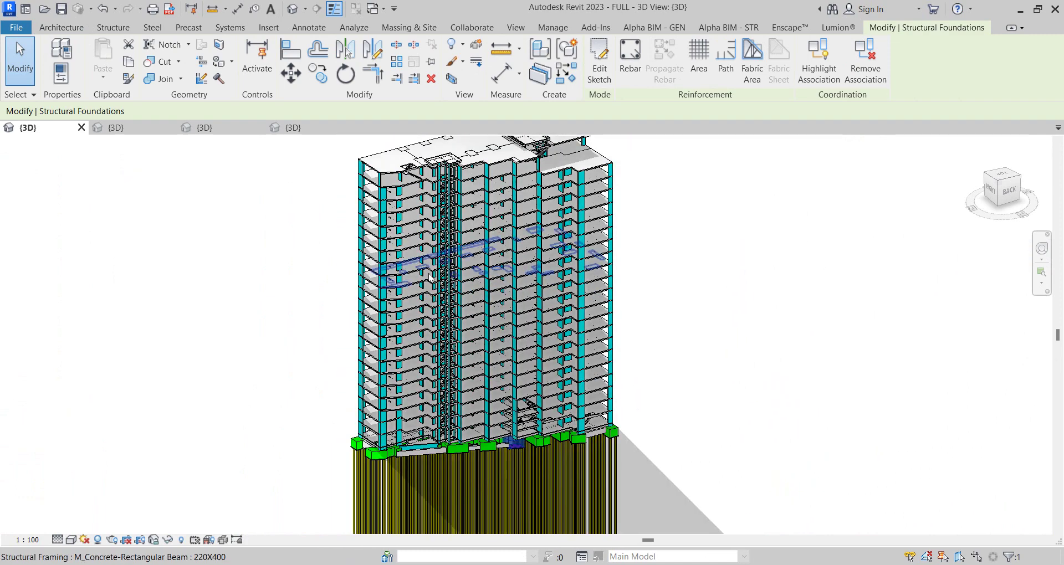
# Deselect the slab and orbit in around the lower floors from another side
pyautogui.click(766, 294)
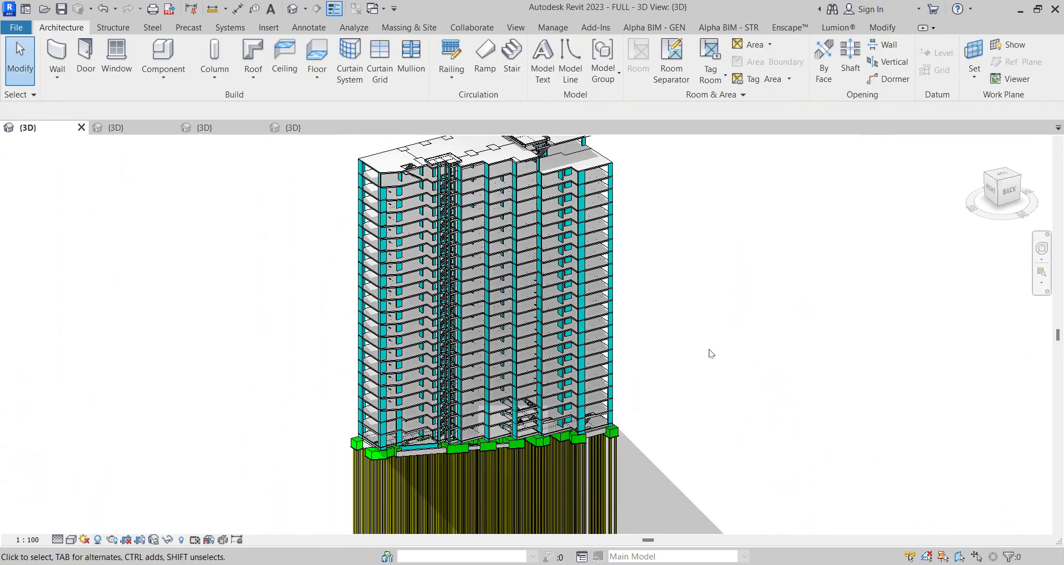
pyautogui.keyDown('shift'); pyautogui.moveTo(707, 351); pyautogui.dragTo(581, 355, button='middle'); pyautogui.keyUp('shift')
pyautogui.scroll(1, 660, 351)
pyautogui.scroll(3, 451, 427)
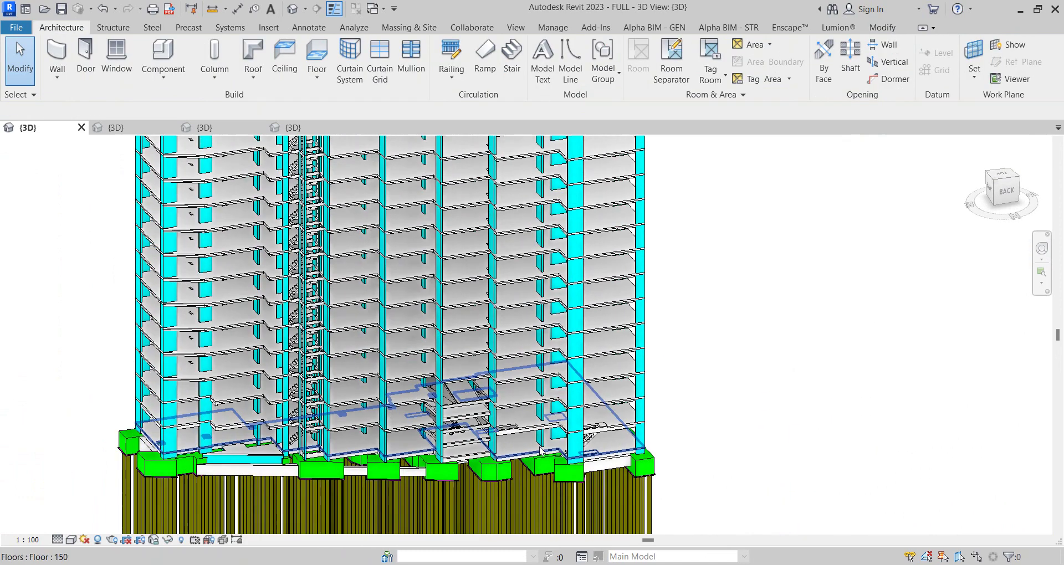
pyautogui.scroll(3, 471, 433)
pyautogui.scroll(3, 543, 446)
pyautogui.moveTo(543, 446)
pyautogui.keyDown('shift'); pyautogui.mouseDown(button='middle')
pyautogui.moveTo(545, 403)
pyautogui.moveTo(411, 327)
pyautogui.moveTo(775, 383)
pyautogui.mouseUp(button='middle'); pyautogui.keyUp('shift')
pyautogui.scroll(-2, 530, 391)
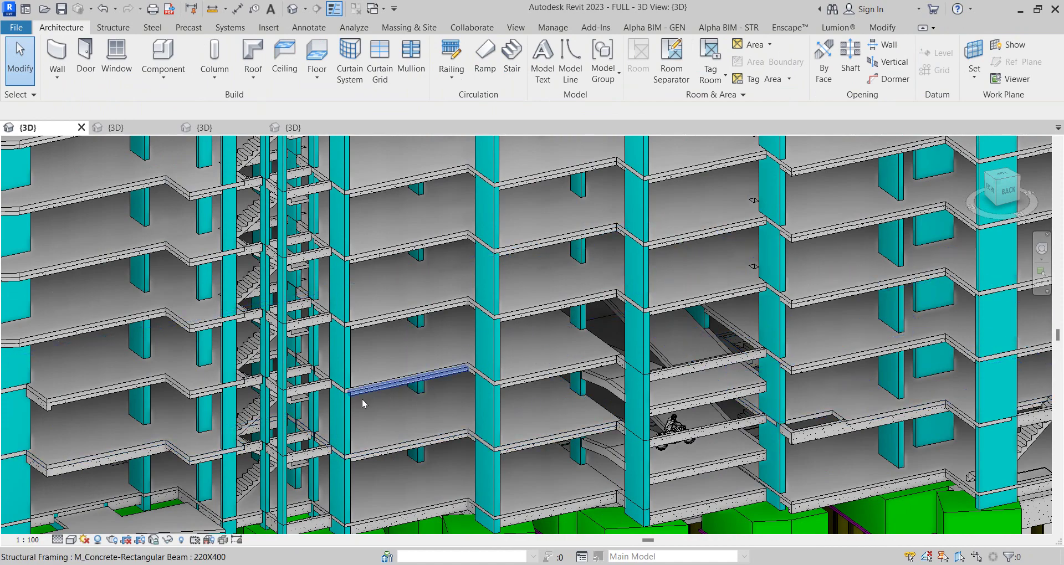
# Rotate the building to view the base and other foundation slabs from a different side
pyautogui.moveTo(335, 412); pyautogui.dragTo(485, 367, button='middle')
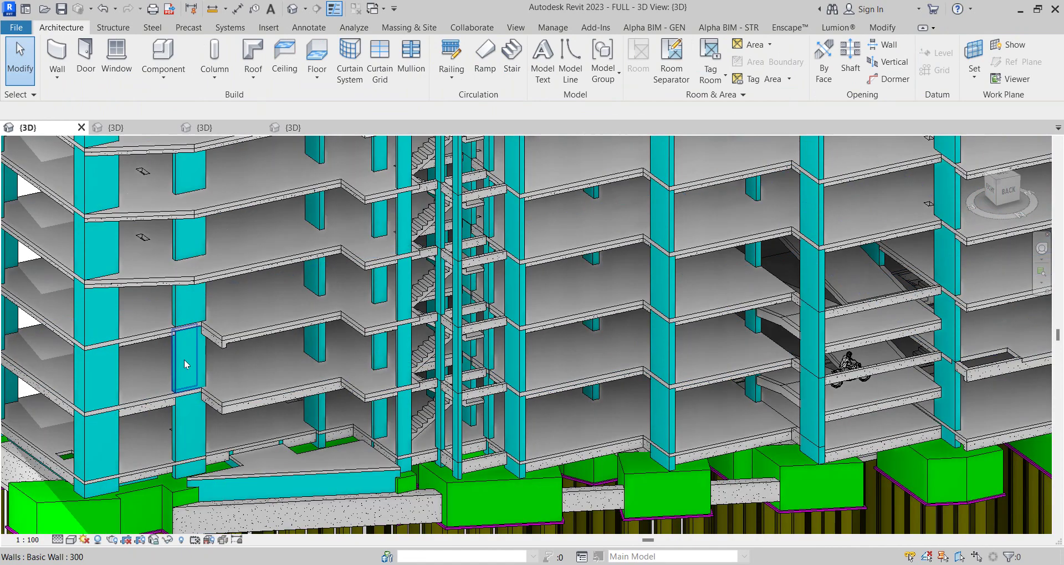
pyautogui.scroll(-3, 184, 360)
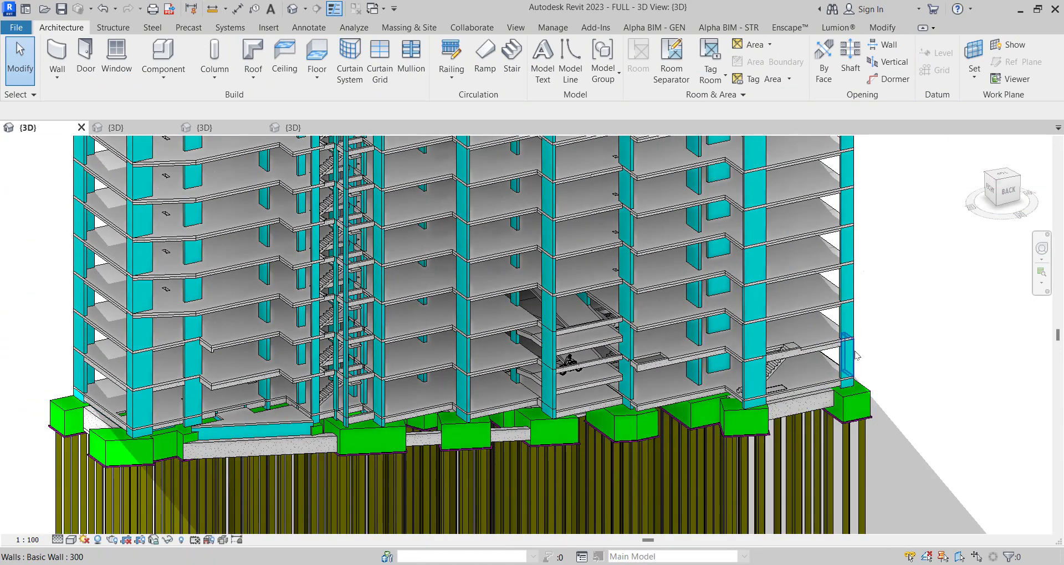
pyautogui.scroll(2, 857, 355)
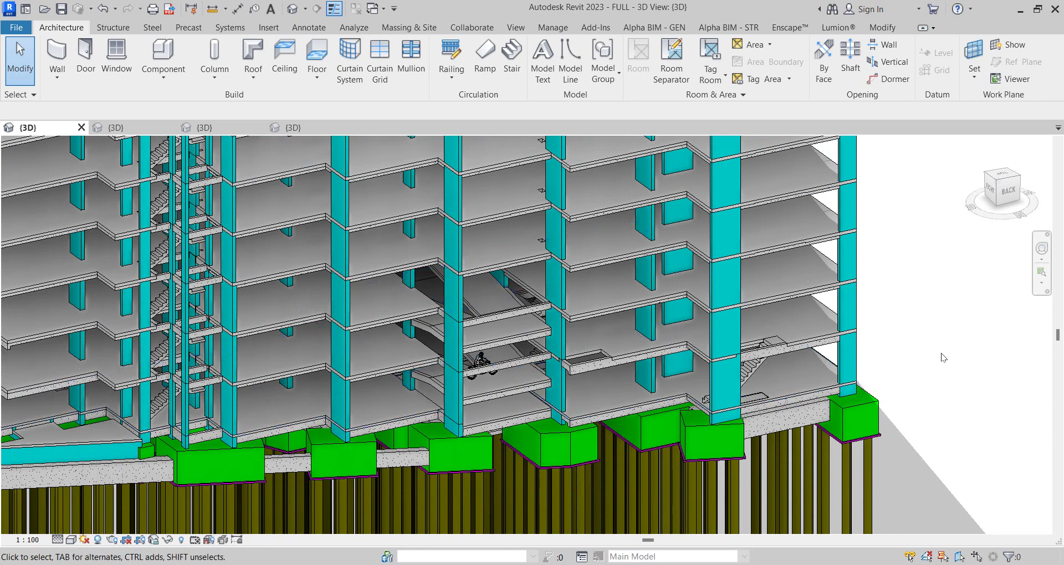
pyautogui.keyDown('shift'); pyautogui.moveTo(936, 358); pyautogui.dragTo(851, 353, button='middle'); pyautogui.keyUp('shift')
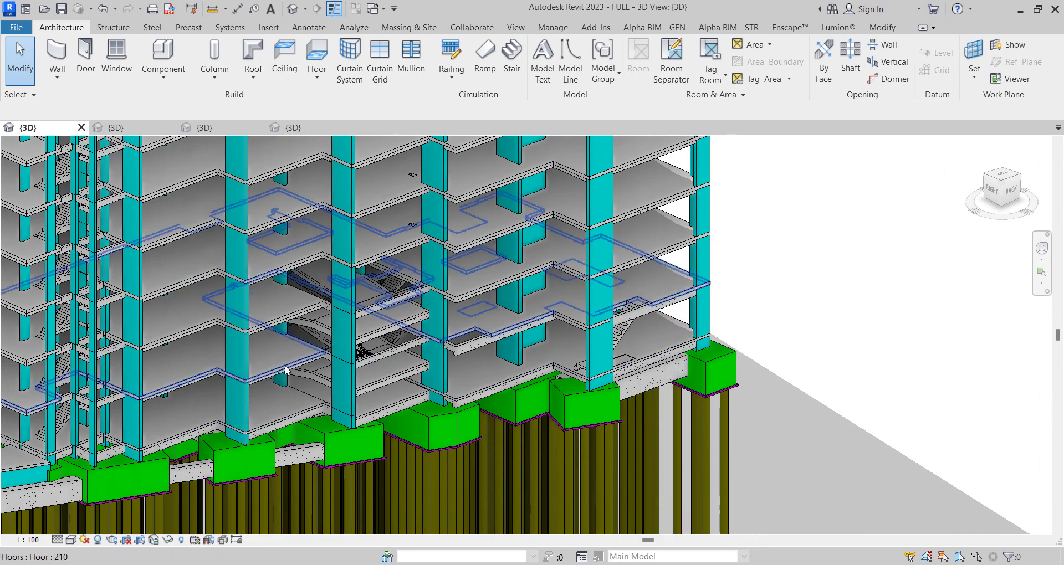
pyautogui.keyDown('shift'); pyautogui.moveTo(286, 370); pyautogui.dragTo(336, 394, button='middle'); pyautogui.keyUp('shift')
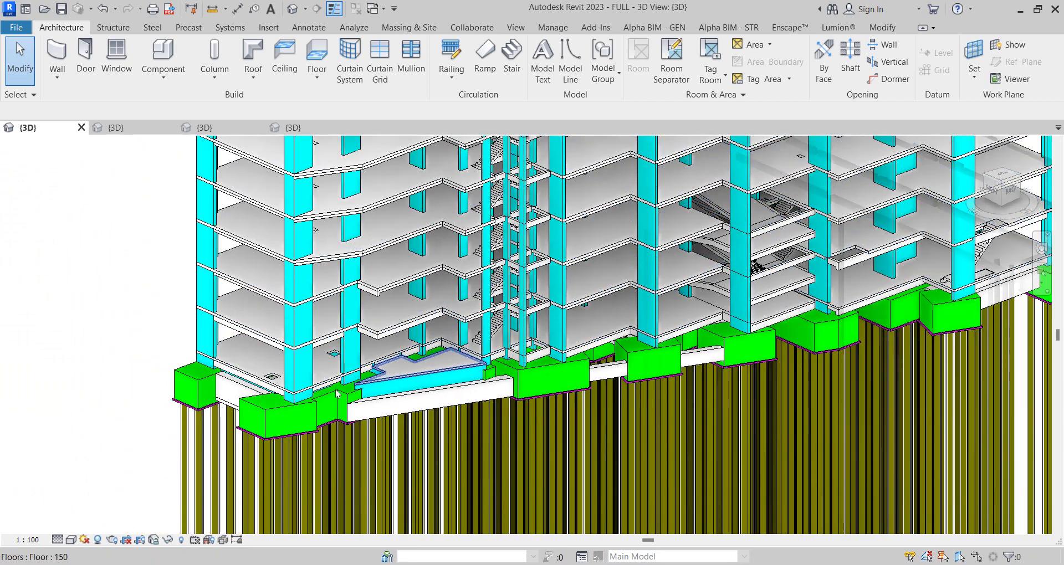
pyautogui.scroll(2, 336, 394)
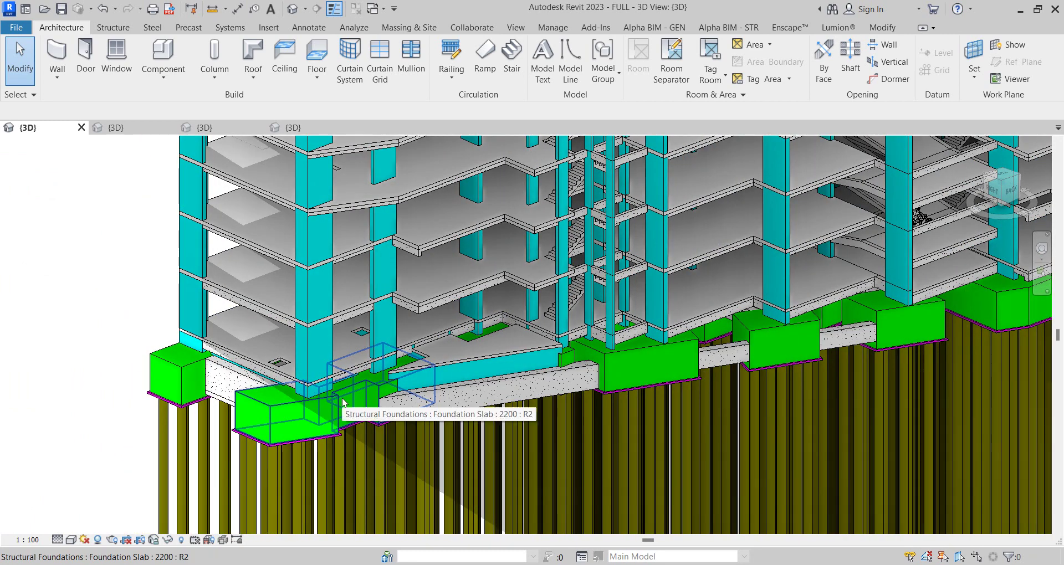
pyautogui.keyDown('shift'); pyautogui.moveTo(341, 398); pyautogui.dragTo(368, 363, button='middle'); pyautogui.keyUp('shift')
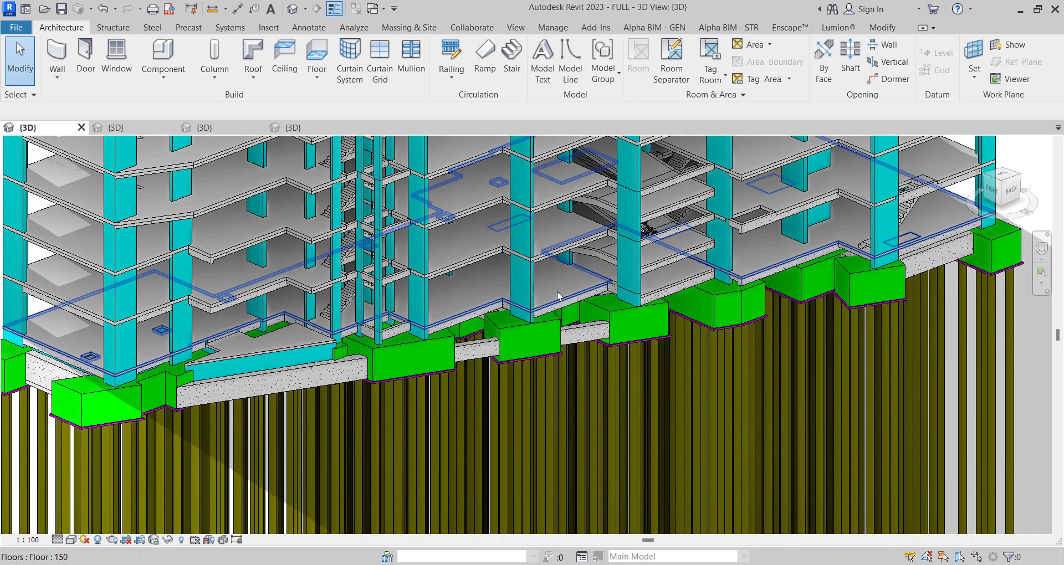
# Reframe the view onto the lower and middle floors above the pile caps
pyautogui.scroll(-1, 559, 296)
pyautogui.moveTo(559, 296); pyautogui.dragTo(511, 406, button='middle')
pyautogui.scroll(2, 887, 388)
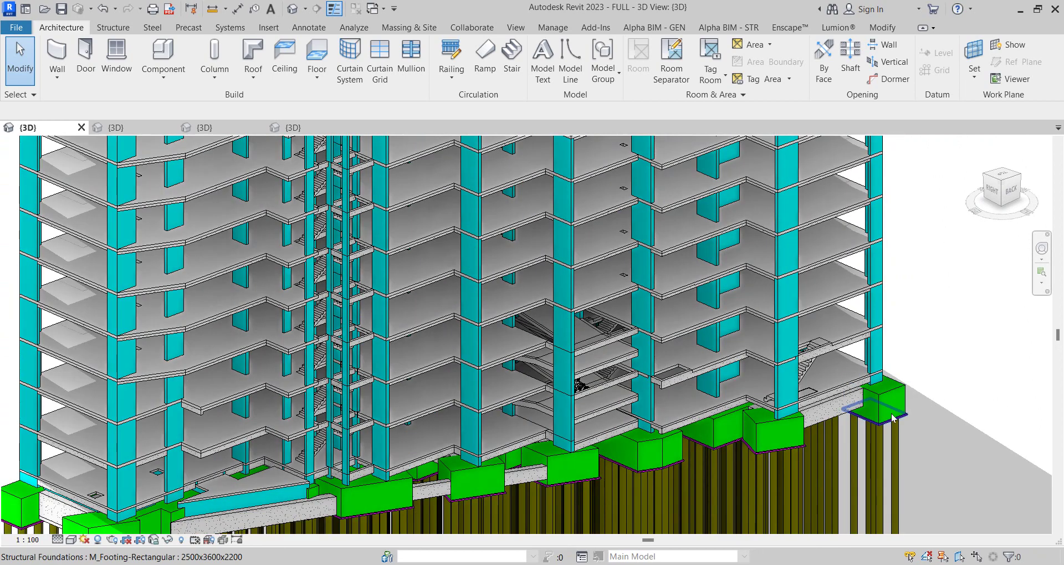
pyautogui.scroll(-1, 831, 410)
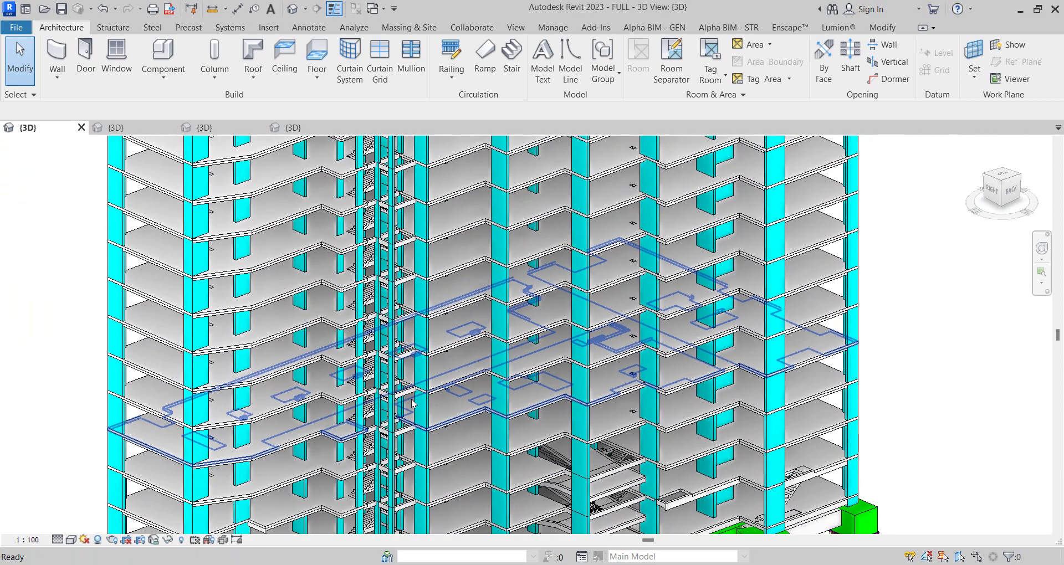
pyautogui.moveTo(420, 303)
pyautogui.mouseDown(button='middle')
pyautogui.moveTo(455, 308)
pyautogui.moveTo(564, 444)
pyautogui.mouseUp(button='middle')
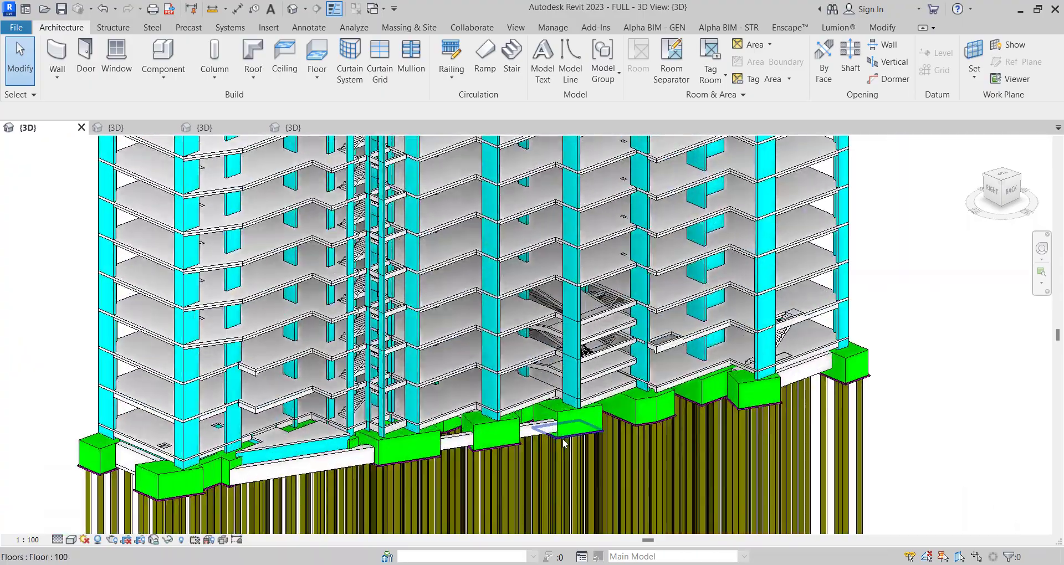
pyautogui.scroll(3, 564, 443)
pyautogui.scroll(2, 564, 444)
pyautogui.click(609, 399)
pyautogui.moveTo(610, 398)
pyautogui.keyDown('shift'); pyautogui.mouseDown(button='middle')
pyautogui.moveTo(423, 349)
pyautogui.moveTo(588, 379)
pyautogui.mouseUp(button='middle'); pyautogui.keyUp('shift')
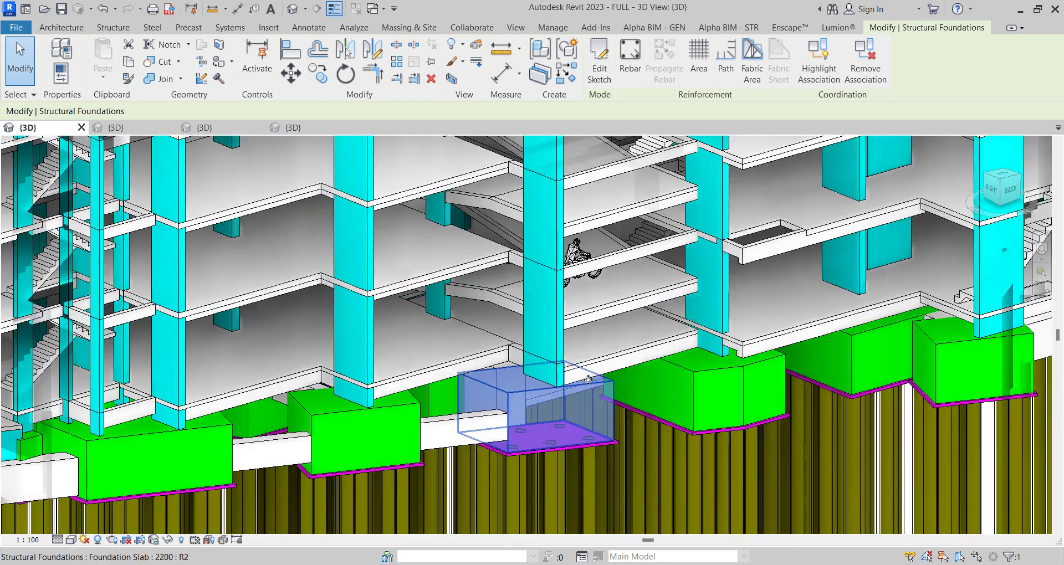
pyautogui.press('Escape')
pyautogui.scroll(-2, 589, 379)
pyautogui.scroll(-2, 581, 405)
pyautogui.scroll(-2, 574, 432)
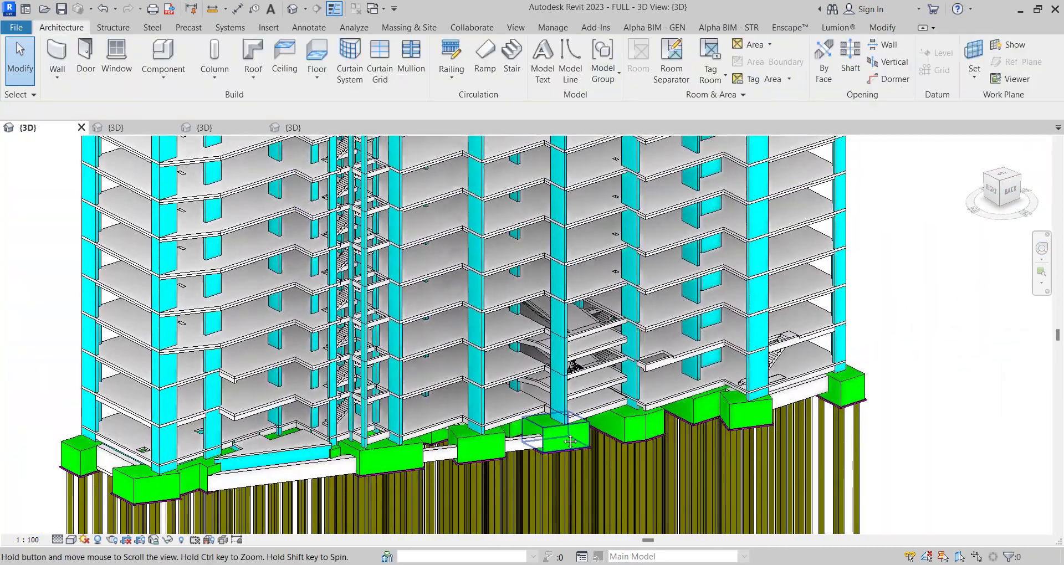
pyautogui.scroll(-2, 570, 442)
pyautogui.scroll(-2, 548, 426)
pyautogui.scroll(-2, 527, 410)
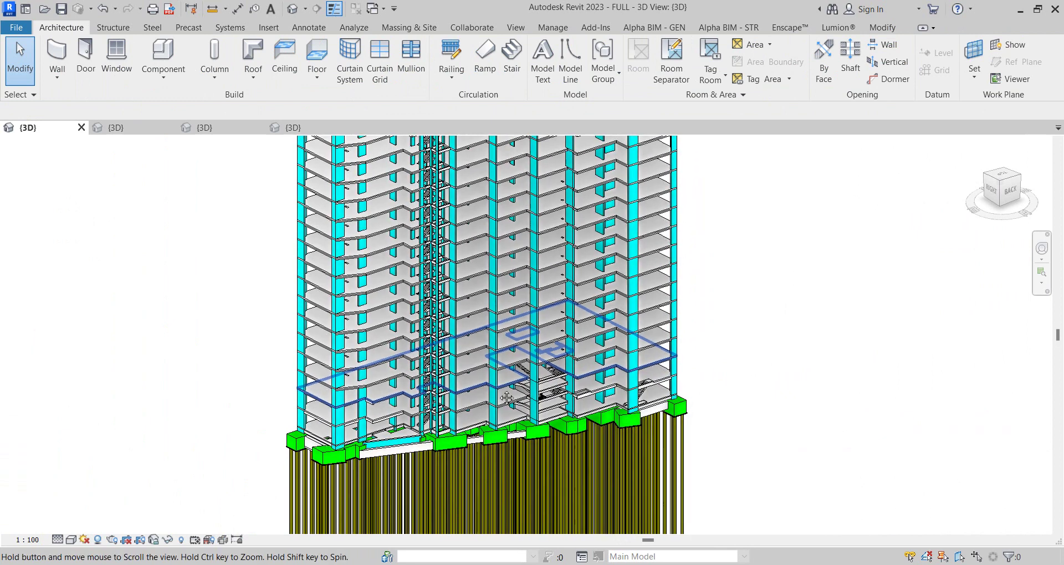
pyautogui.moveTo(506, 398); pyautogui.dragTo(479, 419, button='middle')
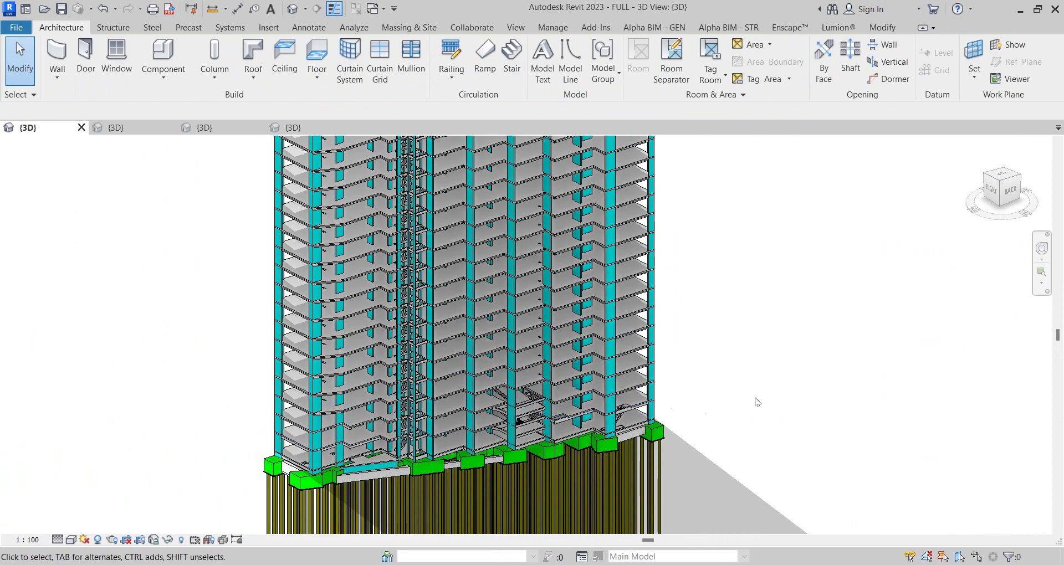
pyautogui.scroll(2, 679, 435)
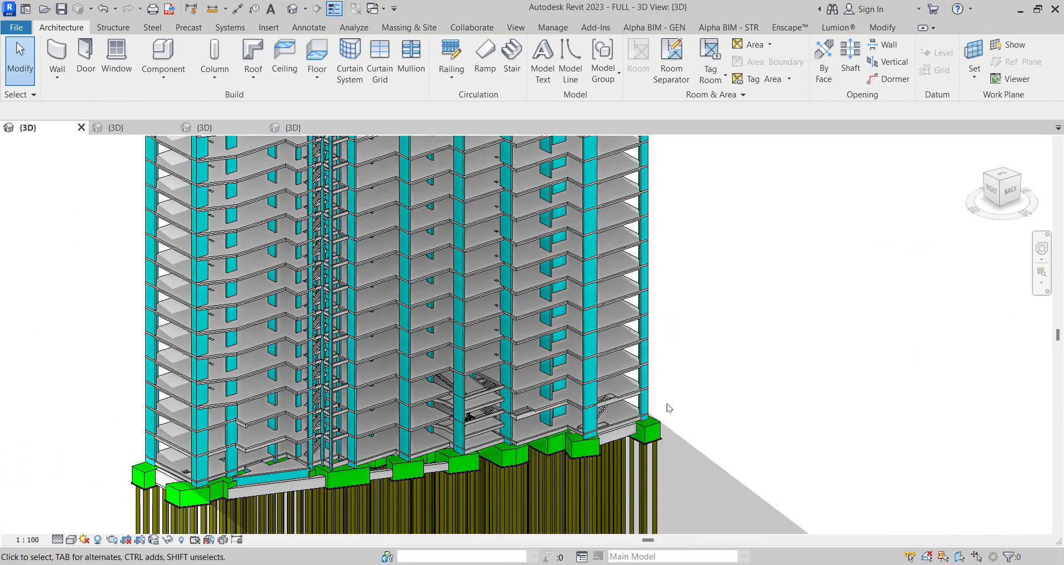
pyautogui.moveTo(668, 409)
pyautogui.keyDown('shift'); pyautogui.mouseDown(button='middle')
pyautogui.moveTo(623, 360)
pyautogui.moveTo(618, 409)
pyautogui.moveTo(808, 359)
pyautogui.moveTo(700, 383)
pyautogui.moveTo(783, 373)
pyautogui.moveTo(475, 344)
pyautogui.mouseUp(button='middle'); pyautogui.keyUp('shift')
pyautogui.scroll(5, 475, 344)
pyautogui.scroll(3, 411, 370)
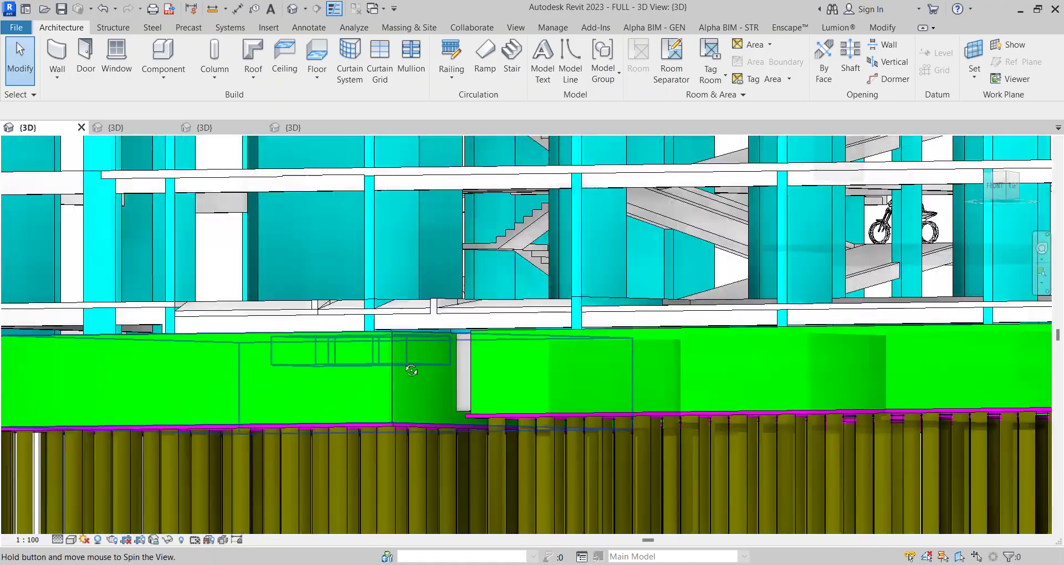
pyautogui.moveTo(412, 370)
pyautogui.keyDown('shift'); pyautogui.mouseDown(button='middle')
pyautogui.moveTo(369, 409)
pyautogui.moveTo(171, 408)
pyautogui.moveTo(324, 470)
pyautogui.moveTo(604, 392)
pyautogui.moveTo(657, 388)
pyautogui.mouseUp(button='middle'); pyautogui.keyUp('shift')
pyautogui.scroll(3, 324, 470)
pyautogui.scroll(-2, 325, 469)
pyautogui.scroll(2, 324, 470)
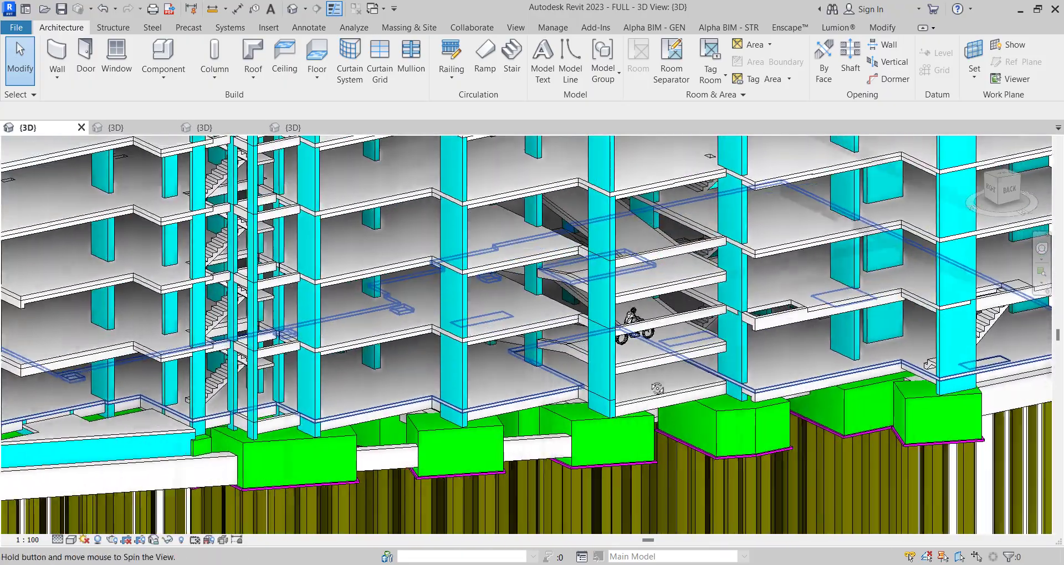
# Move from the Bim Group 13 view to the BIM GROUP 12 tower and orbit around its lower floors
pyautogui.click(148, 127)
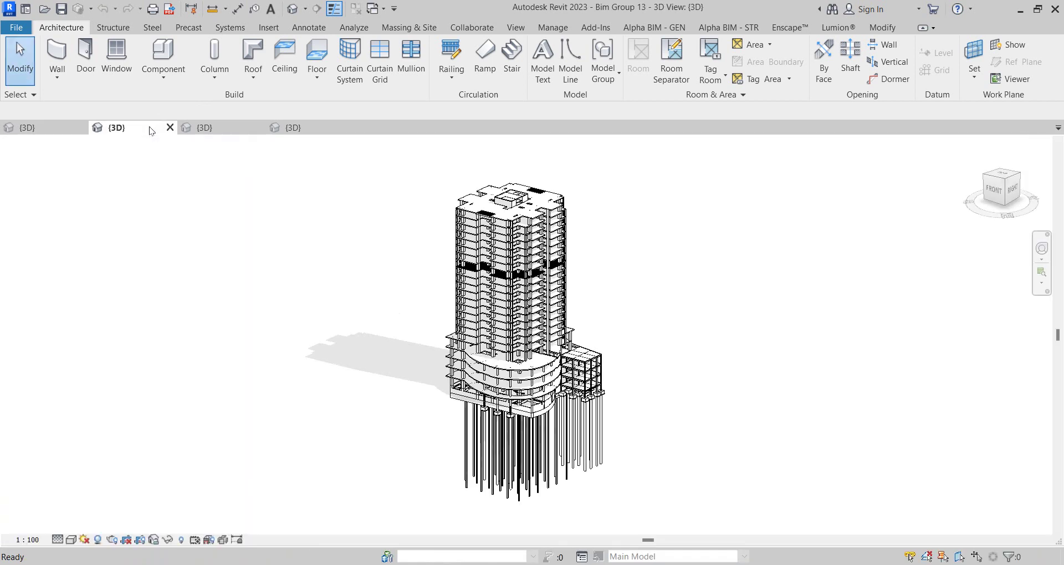
pyautogui.keyDown('shift'); pyautogui.moveTo(211, 183); pyautogui.dragTo(272, 178, button='middle'); pyautogui.keyUp('shift')
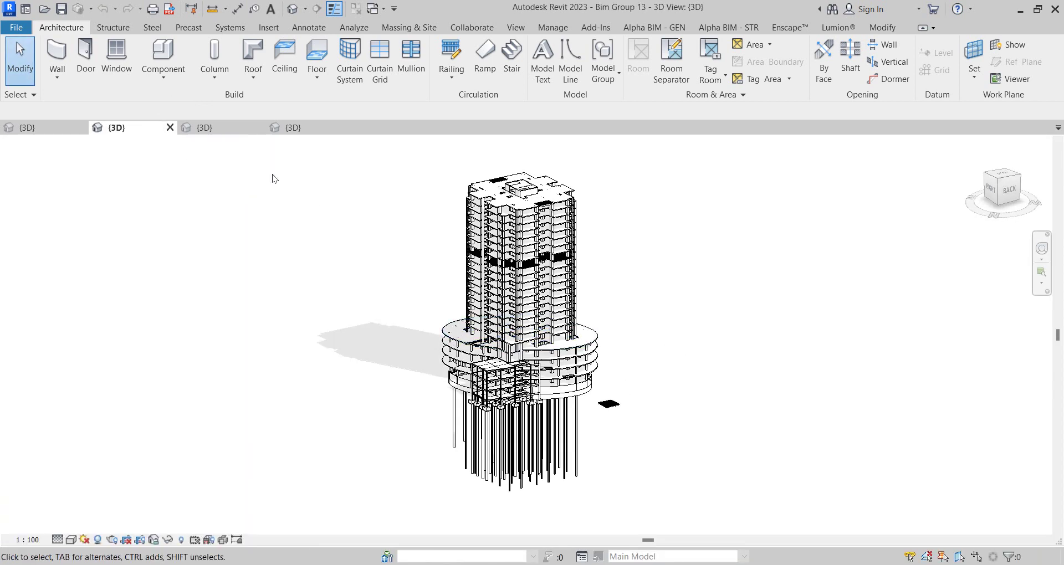
pyautogui.click(205, 127)
pyautogui.scroll(5, 562, 377)
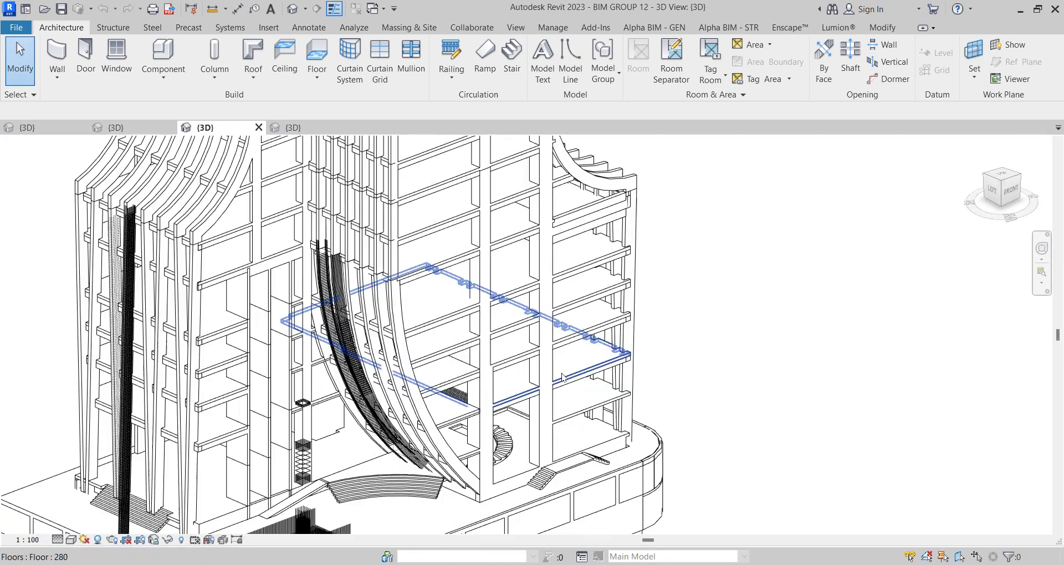
pyautogui.scroll(2, 562, 377)
pyautogui.moveTo(562, 376)
pyautogui.keyDown('shift'); pyautogui.mouseDown(button='middle')
pyautogui.moveTo(283, 301)
pyautogui.moveTo(554, 311)
pyautogui.mouseUp(button='middle'); pyautogui.keyUp('shift')
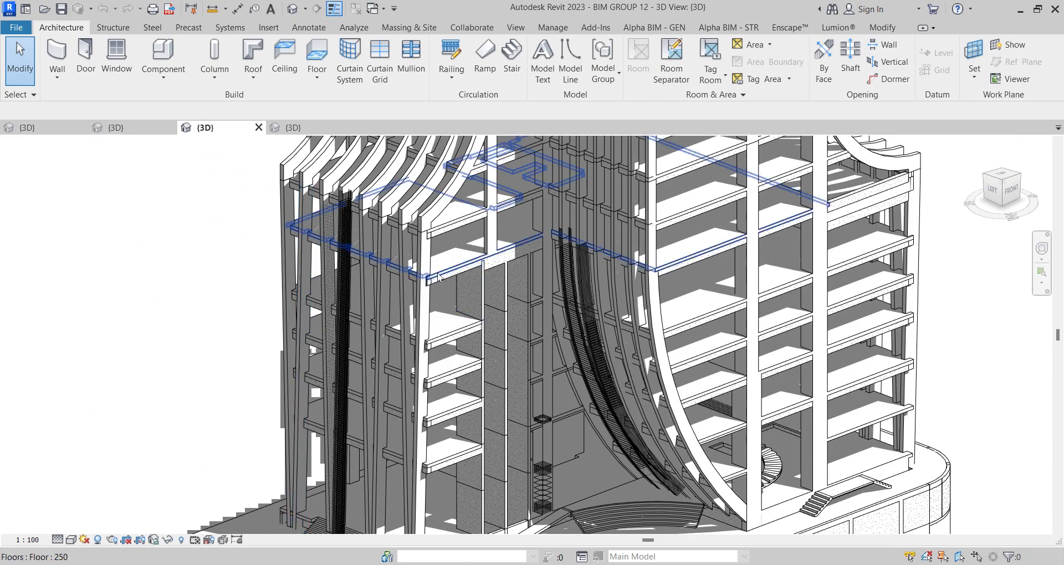
pyautogui.scroll(-2, 371, 313)
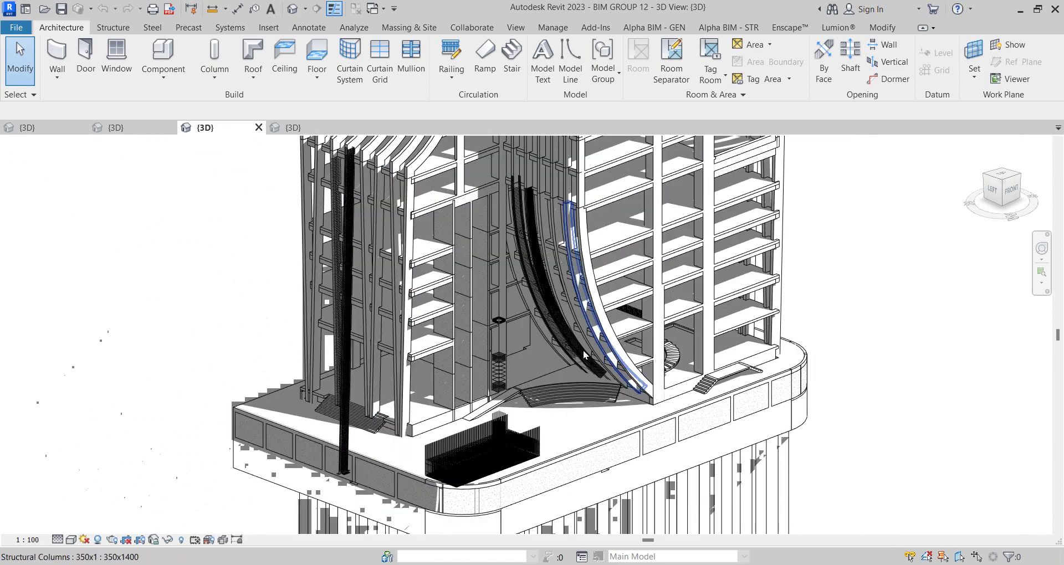
pyautogui.moveTo(584, 354)
pyautogui.keyDown('shift'); pyautogui.mouseDown(button='middle')
pyautogui.moveTo(532, 331)
pyautogui.moveTo(449, 328)
pyautogui.moveTo(643, 262)
pyautogui.moveTo(253, 261)
pyautogui.mouseUp(button='middle'); pyautogui.keyUp('shift')
pyautogui.scroll(3, 476, 325)
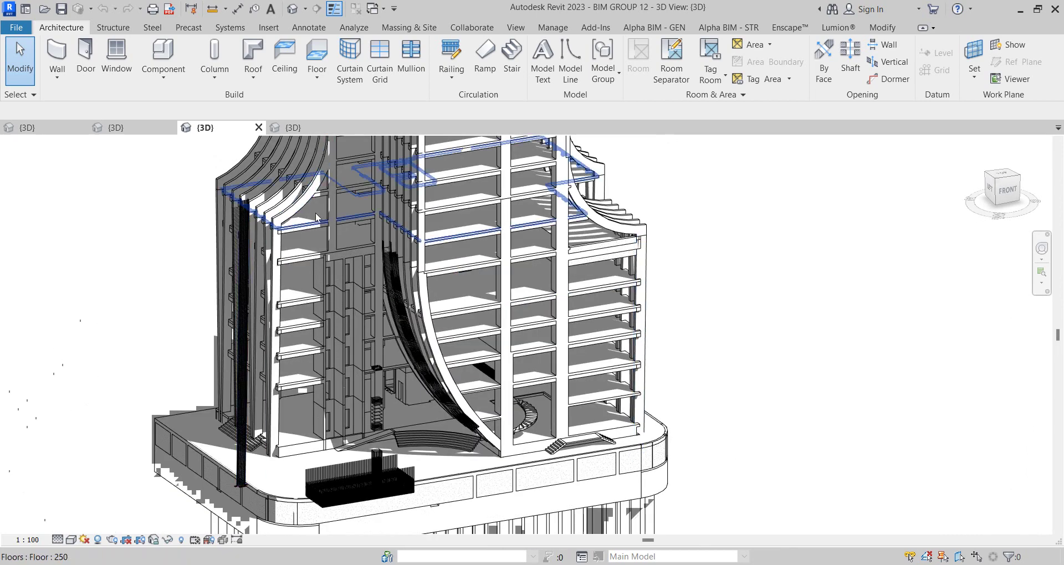
# Open the Revit Steel 3D view and orbit in close over the roof purlins
pyautogui.click(290, 128)
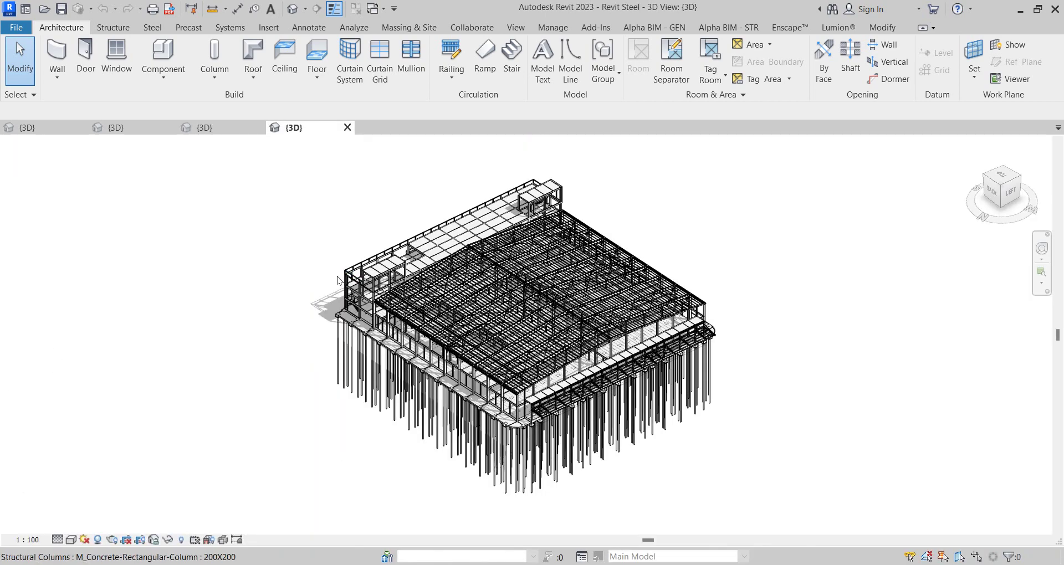
pyautogui.keyDown('shift'); pyautogui.moveTo(338, 280); pyautogui.dragTo(488, 370, button='middle'); pyautogui.keyUp('shift')
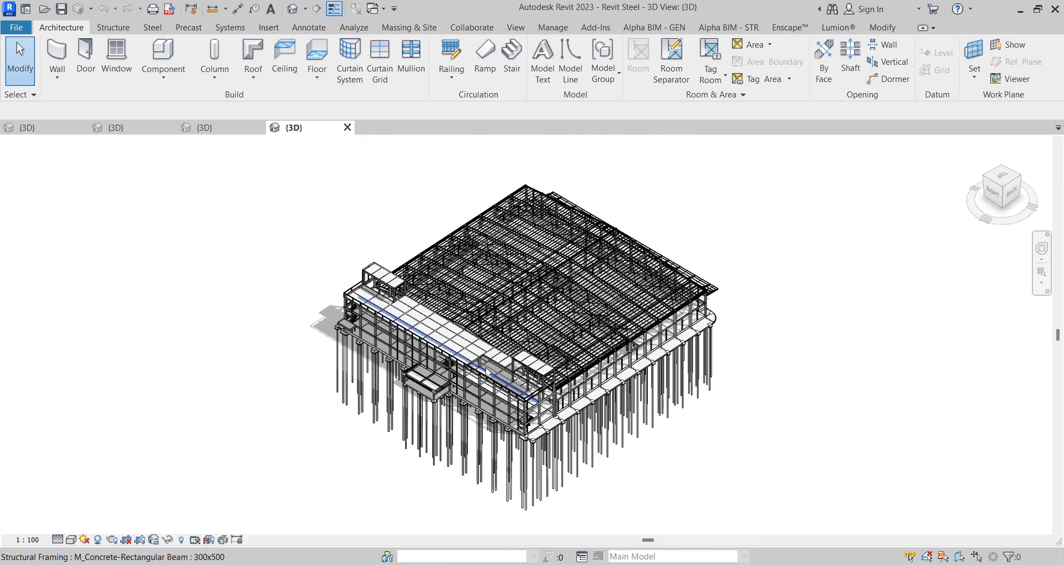
pyautogui.scroll(2, 488, 370)
pyautogui.scroll(4, 554, 363)
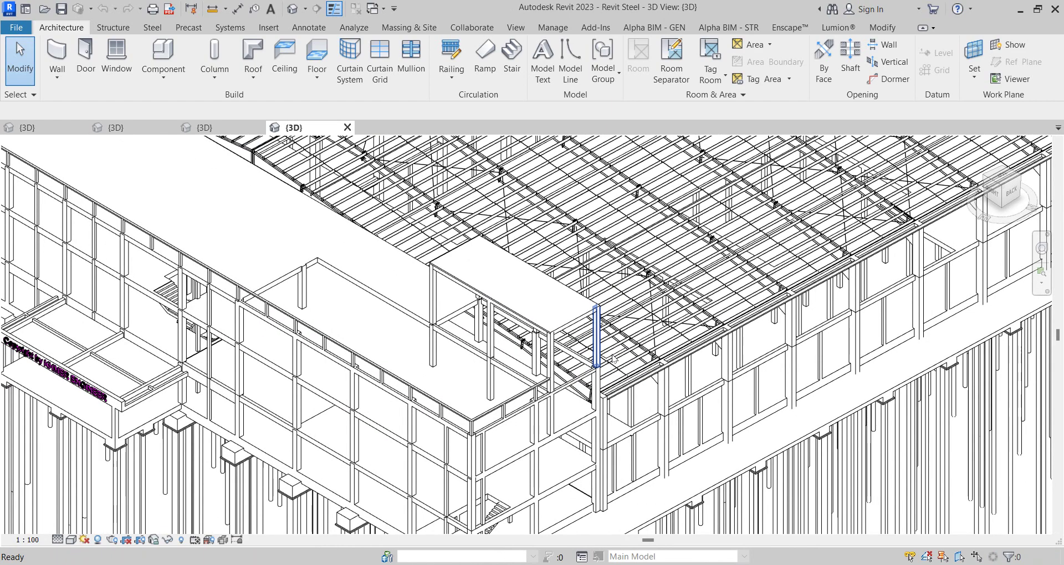
pyautogui.scroll(-3, 610, 357)
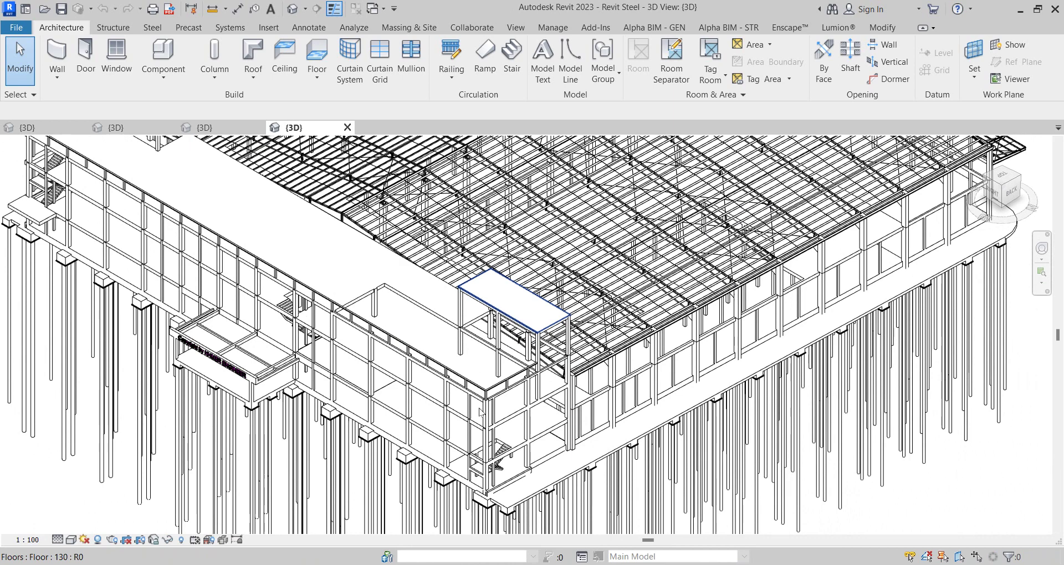
pyautogui.moveTo(493, 358)
pyautogui.keyDown('shift'); pyautogui.mouseDown(button='middle')
pyautogui.moveTo(589, 338)
pyautogui.moveTo(280, 270)
pyautogui.mouseUp(button='middle'); pyautogui.keyUp('shift')
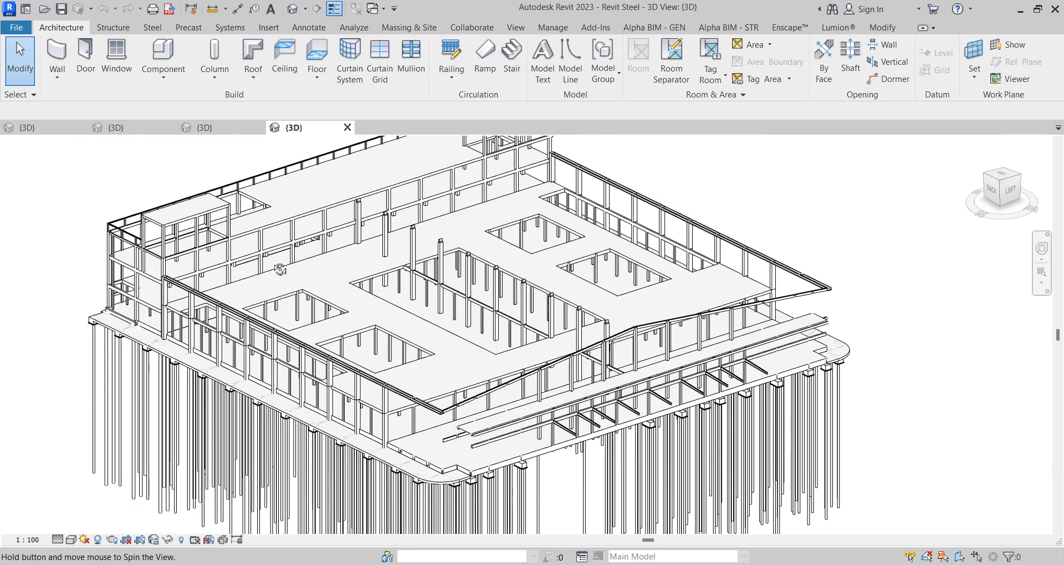
pyautogui.scroll(5, 351, 256)
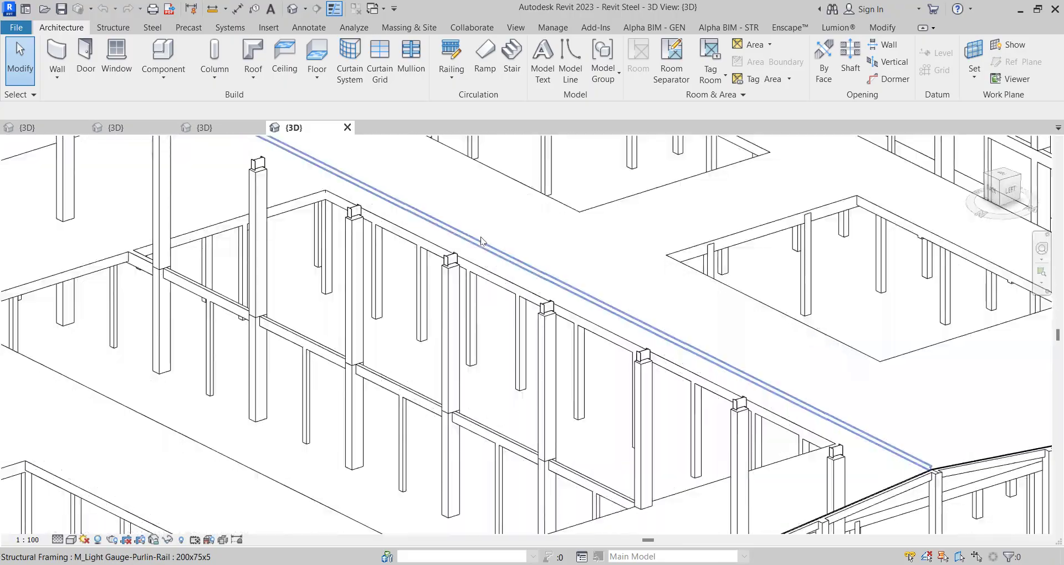
pyautogui.keyDown('shift'); pyautogui.moveTo(350, 256); pyautogui.dragTo(489, 282, button='middle'); pyautogui.keyUp('shift')
# Apply the realistic visual style, rotate the roof, and bring the whole steel roof back into view
pyautogui.press('r')
pyautogui.press('r')
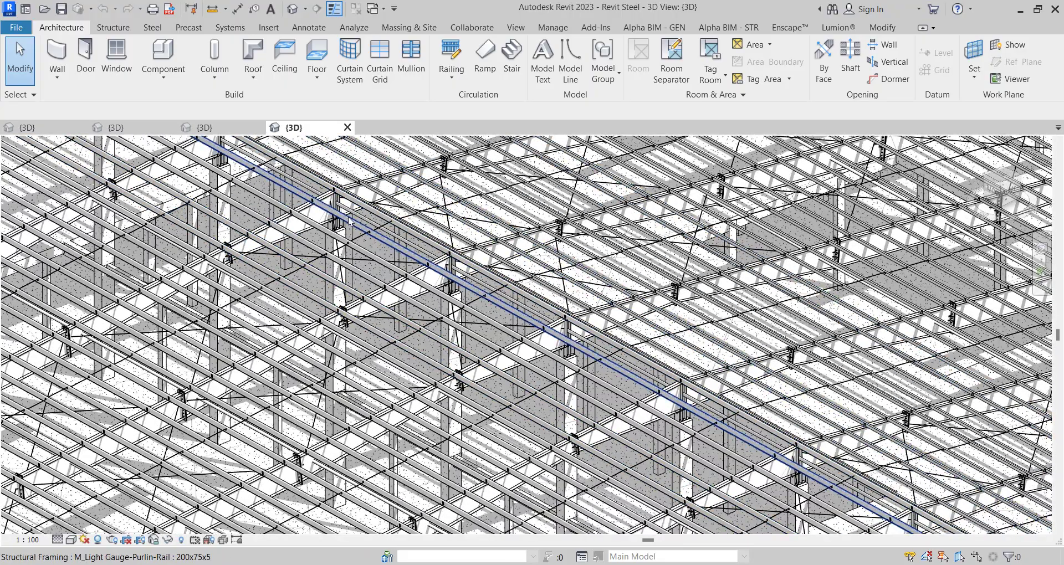
pyautogui.moveTo(180, 210)
pyautogui.keyDown('shift'); pyautogui.mouseDown(button='middle')
pyautogui.moveTo(461, 240)
pyautogui.moveTo(470, 182)
pyautogui.mouseUp(button='middle'); pyautogui.keyUp('shift')
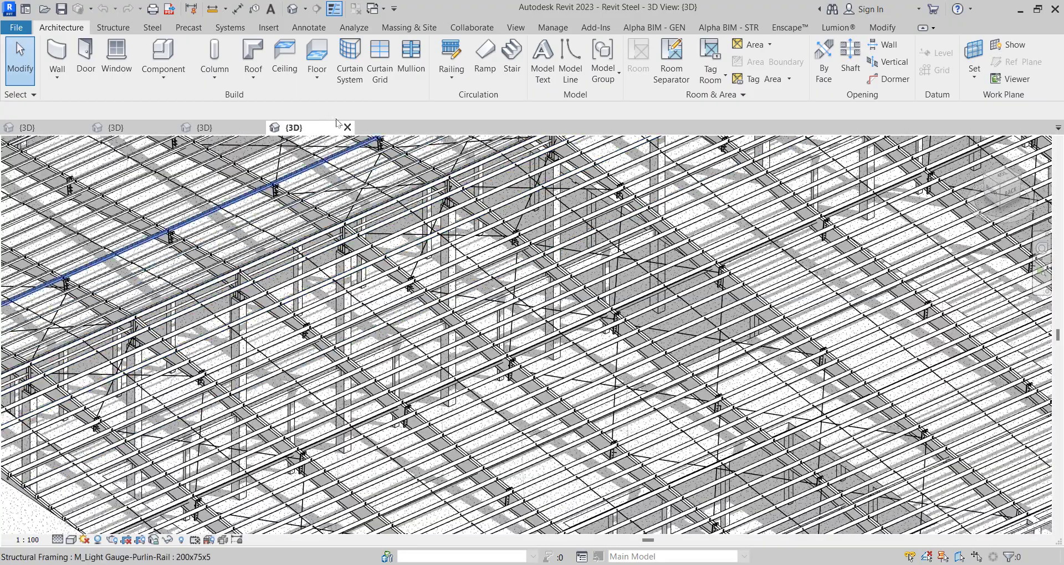
pyautogui.click(205, 127)
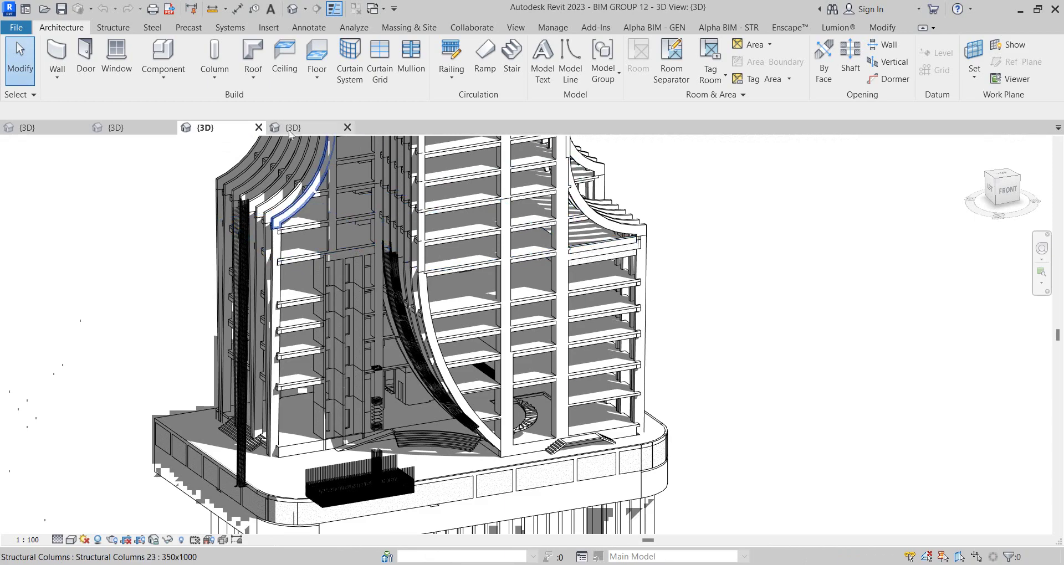
pyautogui.click(300, 128)
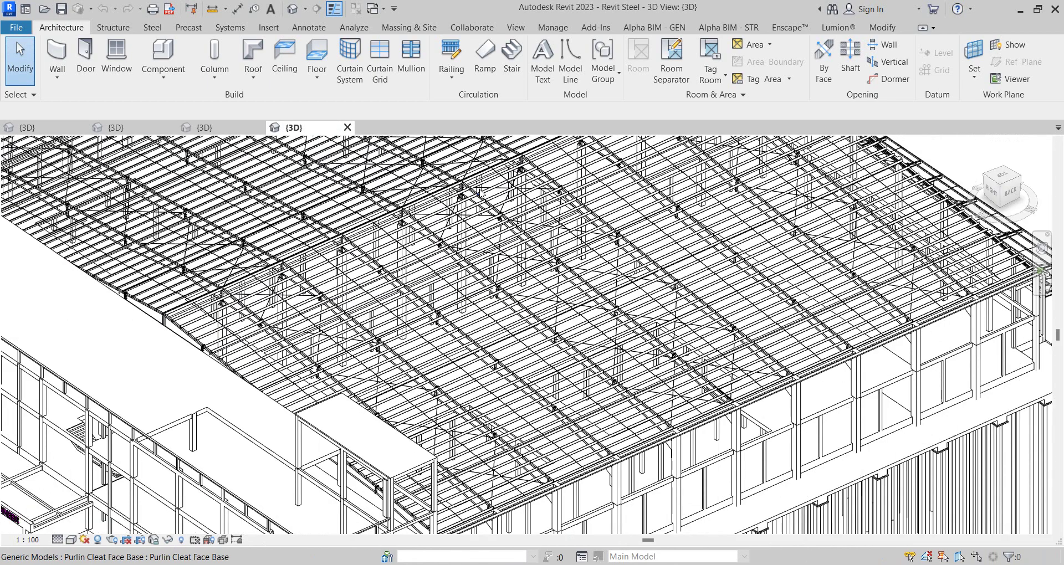
pyautogui.moveTo(482, 188); pyautogui.dragTo(485, 215, button='middle')
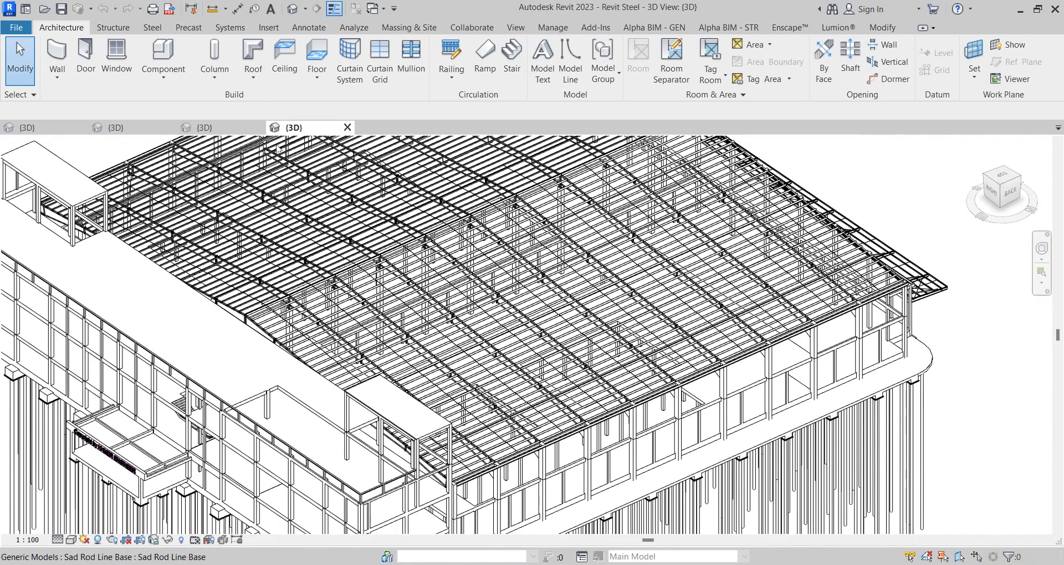
# Cycle through the BIM GROUP 12 and Bim Group 13 views back to the FULL 3D view
pyautogui.click(205, 128)
pyautogui.moveTo(699, 297)
pyautogui.keyDown('shift'); pyautogui.mouseDown(button='middle')
pyautogui.moveTo(505, 296)
pyautogui.moveTo(625, 296)
pyautogui.mouseUp(button='middle'); pyautogui.keyUp('shift')
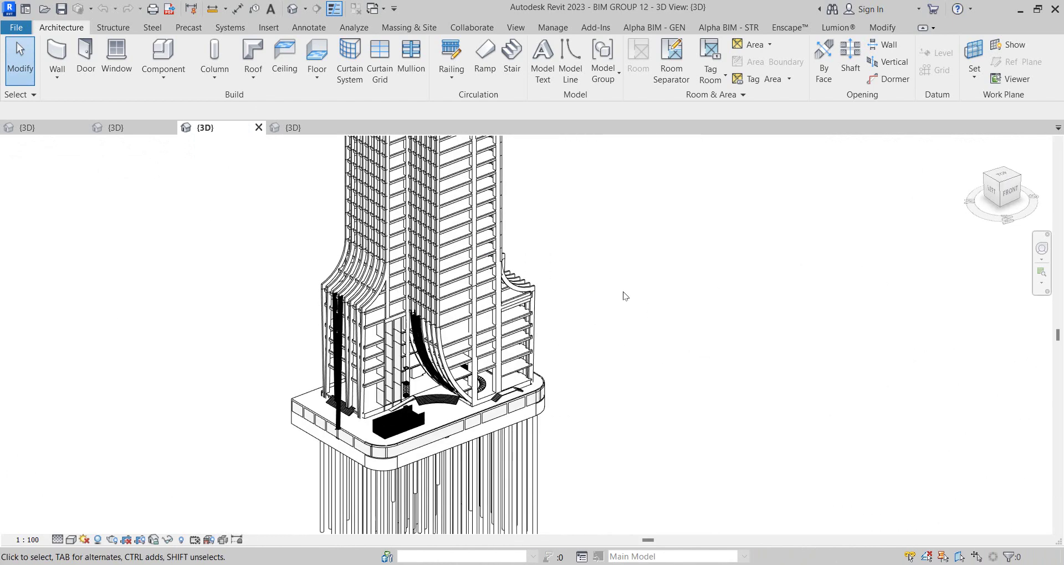
pyautogui.click(158, 128)
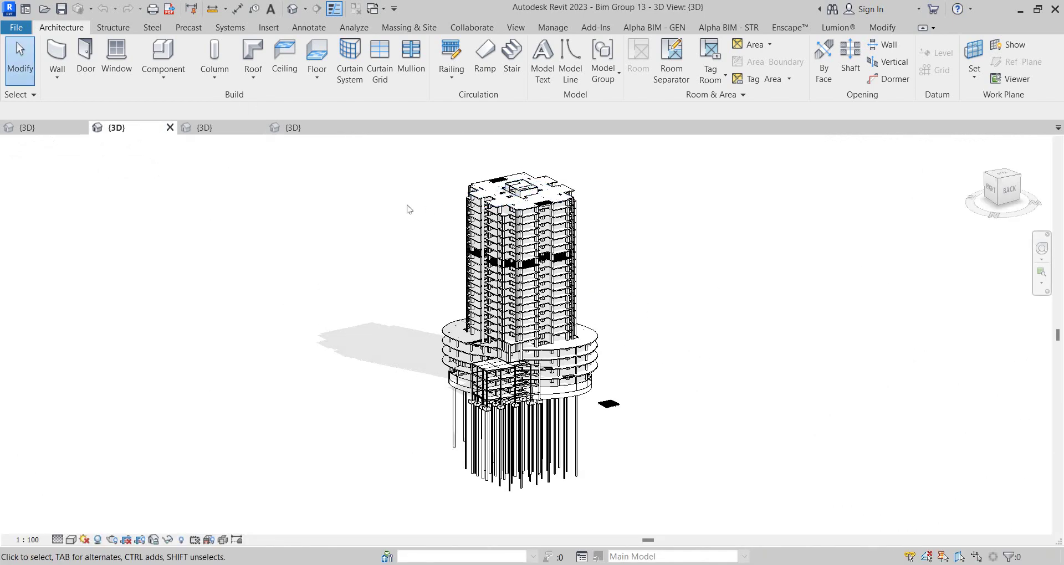
pyautogui.click(26, 127)
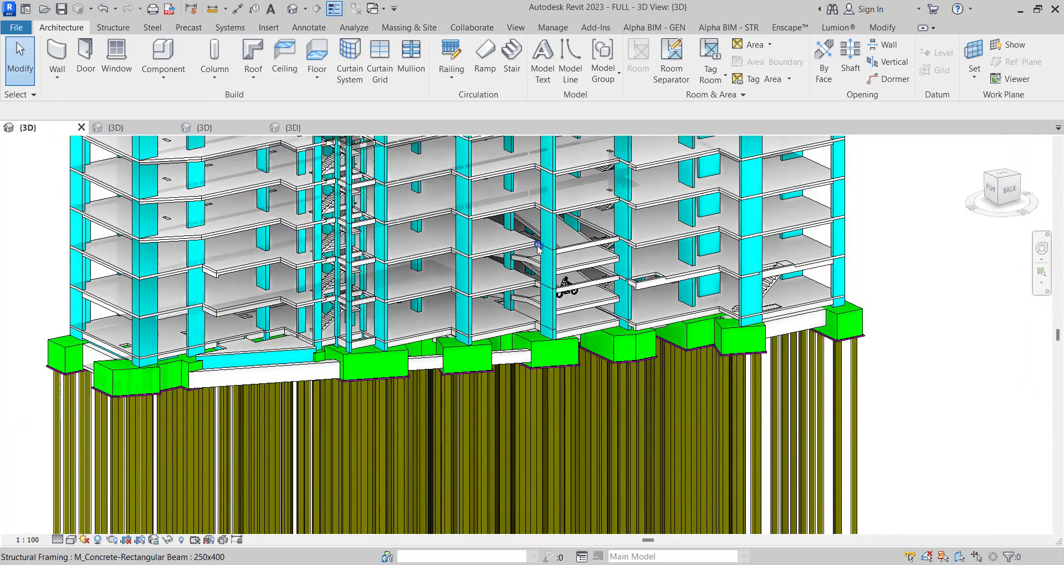
# Orbit close to the tower's corner footings and select one
pyautogui.scroll(-4, 537, 248)
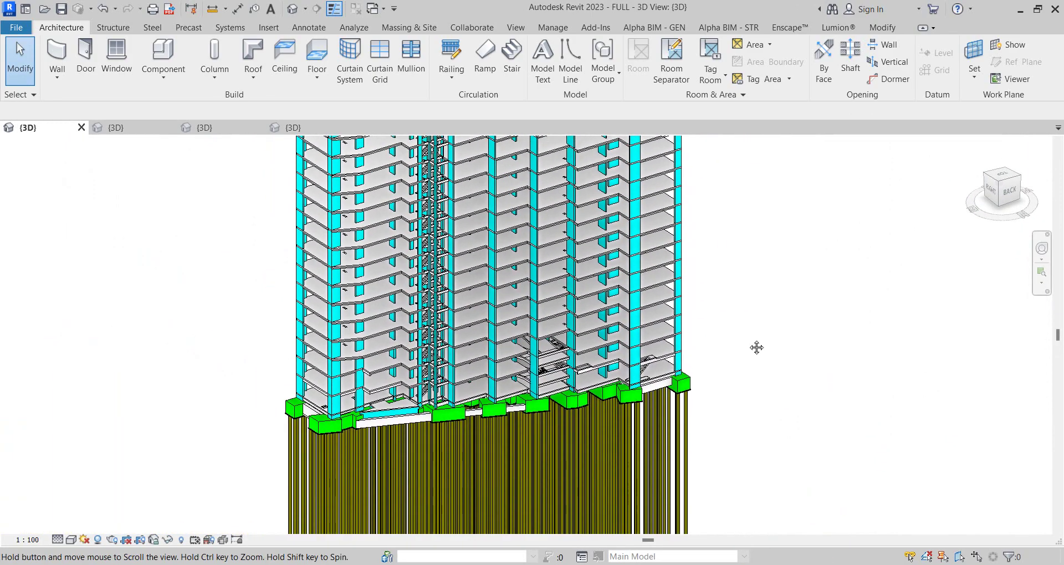
pyautogui.moveTo(756, 348)
pyautogui.keyDown('shift'); pyautogui.mouseDown(button='middle')
pyautogui.moveTo(563, 230)
pyautogui.moveTo(801, 247)
pyautogui.moveTo(761, 195)
pyautogui.mouseUp(button='middle'); pyautogui.keyUp('shift')
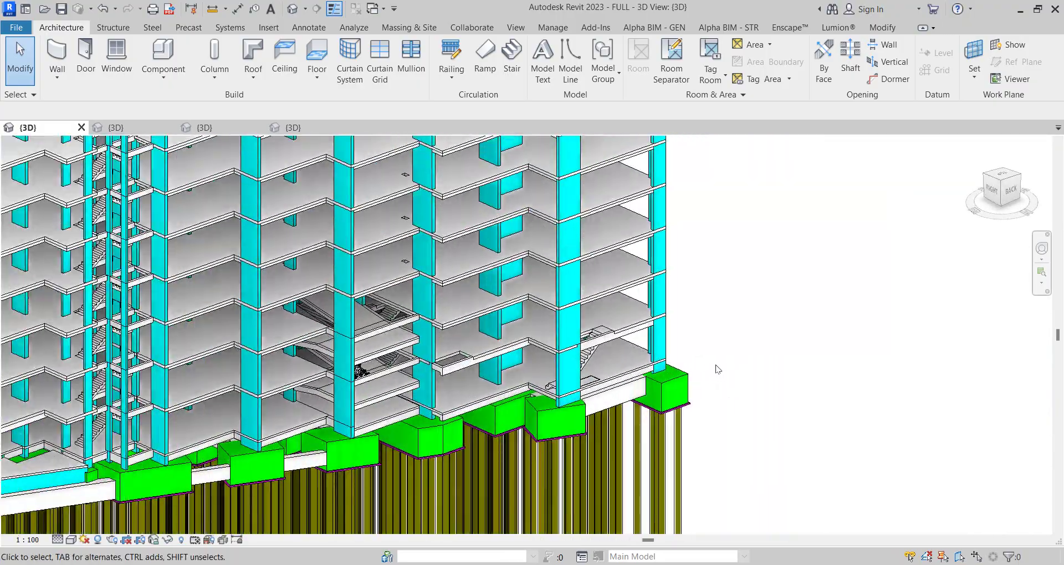
pyautogui.keyDown('shift'); pyautogui.moveTo(746, 355); pyautogui.dragTo(736, 278, button='middle'); pyautogui.keyUp('shift')
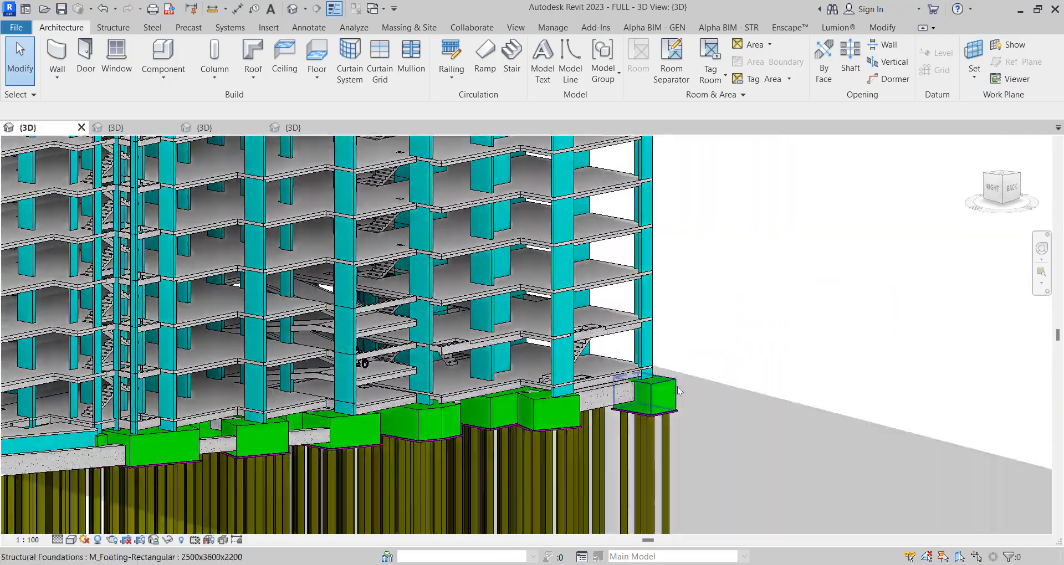
pyautogui.click(658, 392)
pyautogui.moveTo(705, 369); pyautogui.dragTo(679, 250, button='middle')
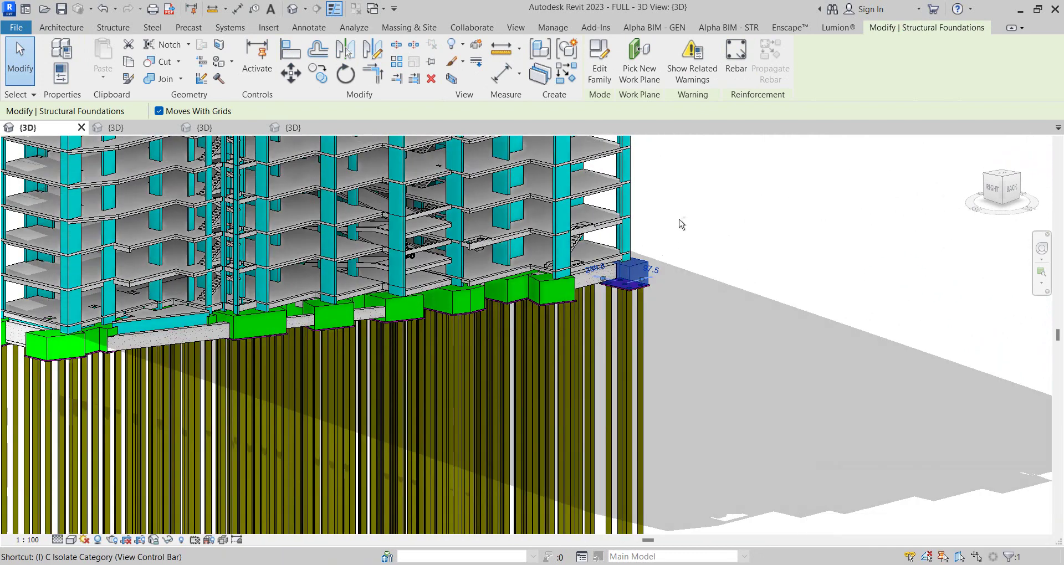
# Isolate the structural foundations category with IC and zoom around the footings
pyautogui.press('i')
pyautogui.press('c')
pyautogui.press('Escape')
pyautogui.keyDown('shift'); pyautogui.moveTo(660, 221); pyautogui.dragTo(666, 352, button='middle'); pyautogui.keyUp('shift')
pyautogui.scroll(2, 364, 234)
pyautogui.scroll(2, 363, 235)
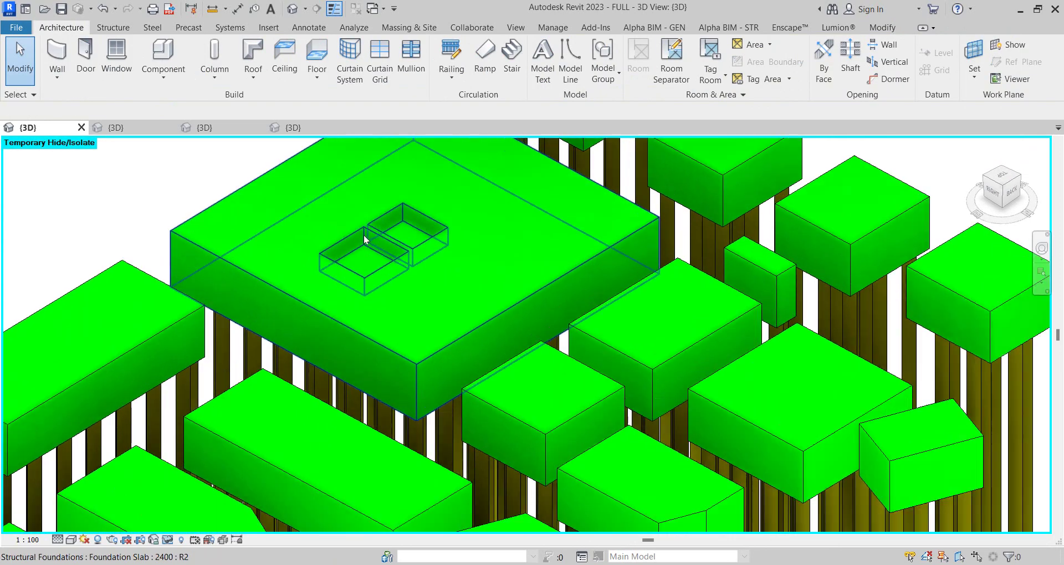
pyautogui.scroll(2, 363, 235)
pyautogui.scroll(-2, 361, 310)
pyautogui.scroll(-3, 388, 248)
# Select and release the large foundation slab while orbiting the isolated foundations
pyautogui.moveTo(388, 248)
pyautogui.keyDown('shift'); pyautogui.mouseDown(button='middle')
pyautogui.moveTo(349, 185)
pyautogui.moveTo(388, 244)
pyautogui.mouseUp(button='middle'); pyautogui.keyUp('shift')
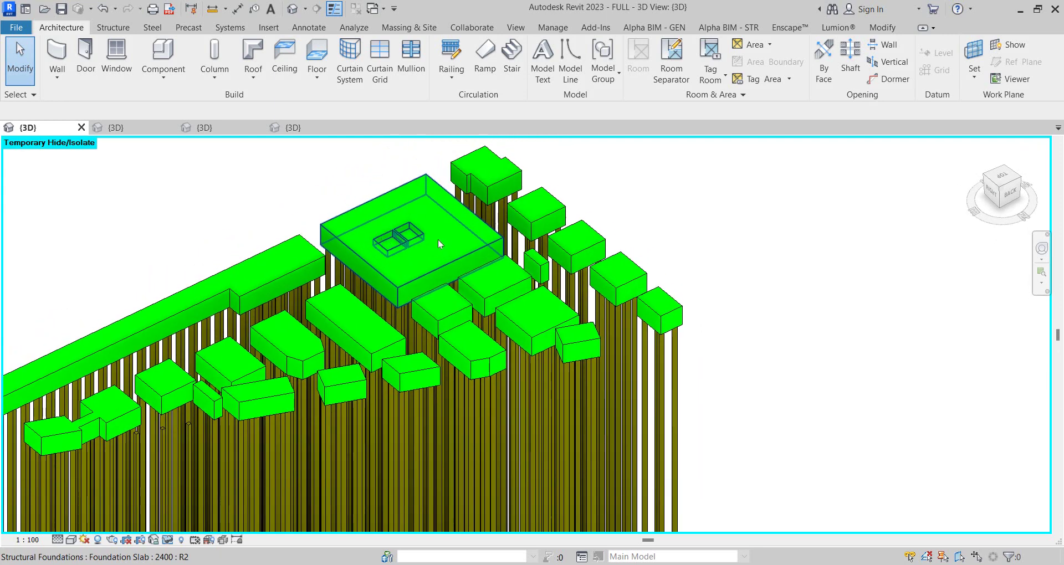
pyautogui.click(363, 202)
pyautogui.keyDown('shift'); pyautogui.moveTo(362, 201); pyautogui.dragTo(394, 207, button='middle'); pyautogui.keyUp('shift')
pyautogui.press('Escape')
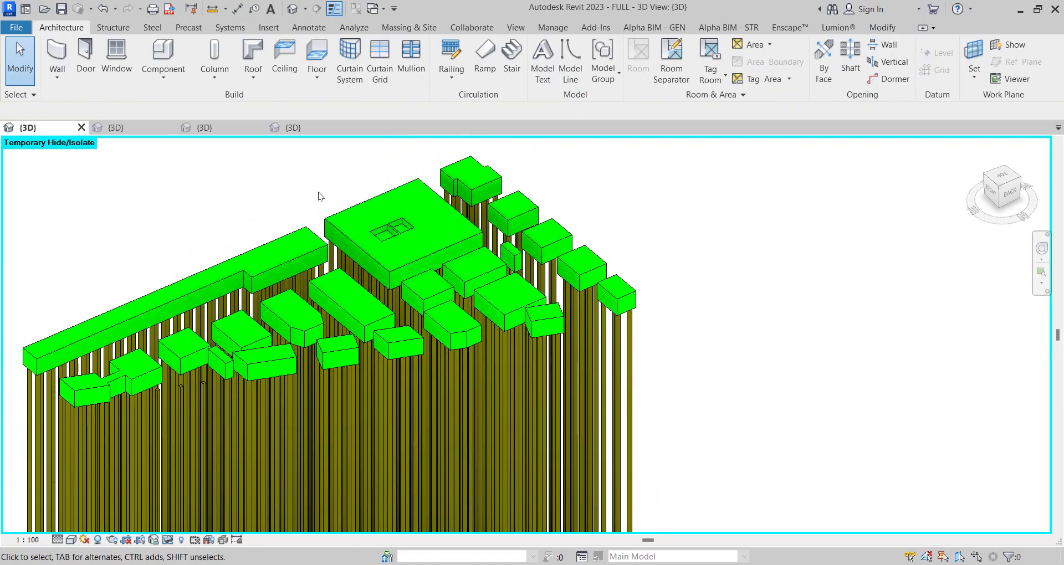
pyautogui.moveTo(318, 192)
pyautogui.keyDown('shift'); pyautogui.mouseDown(button='middle')
pyautogui.moveTo(311, 174)
pyautogui.moveTo(323, 162)
pyautogui.mouseUp(button='middle'); pyautogui.keyUp('shift')
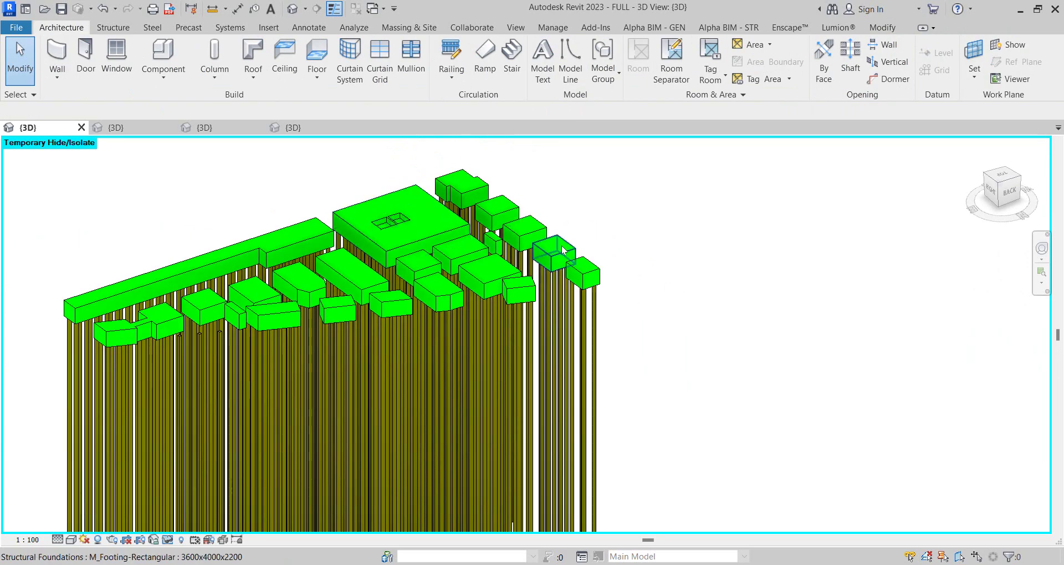
pyautogui.moveTo(563, 251)
pyautogui.keyDown('shift'); pyautogui.mouseDown(button='middle')
pyautogui.moveTo(579, 232)
pyautogui.moveTo(613, 249)
pyautogui.moveTo(262, 195)
pyautogui.mouseUp(button='middle'); pyautogui.keyUp('shift')
pyautogui.moveTo(355, 211); pyautogui.dragTo(412, 233, button='middle')
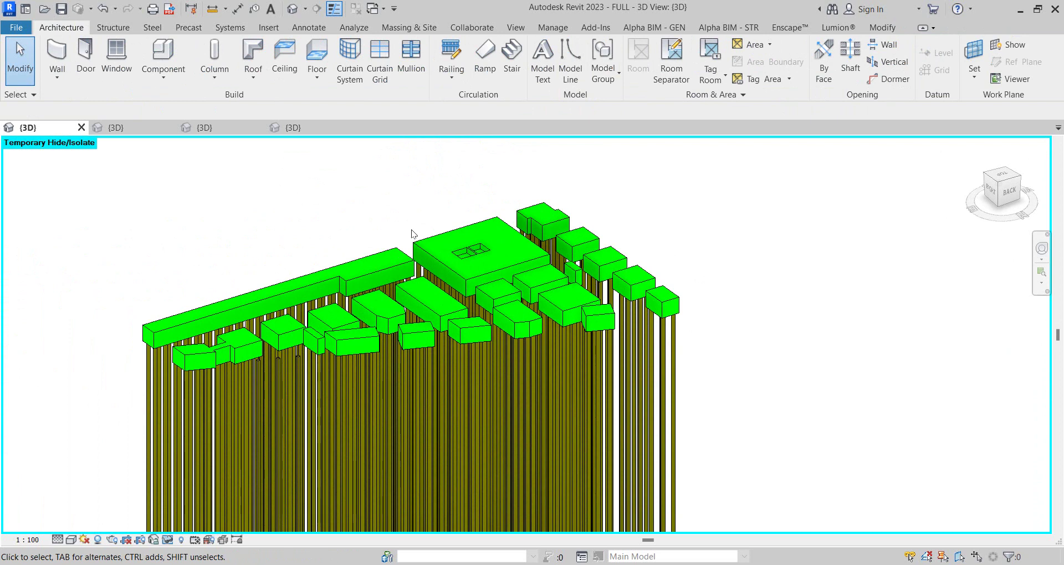
pyautogui.click(729, 28)
pyautogui.scroll(1, 401, 74)
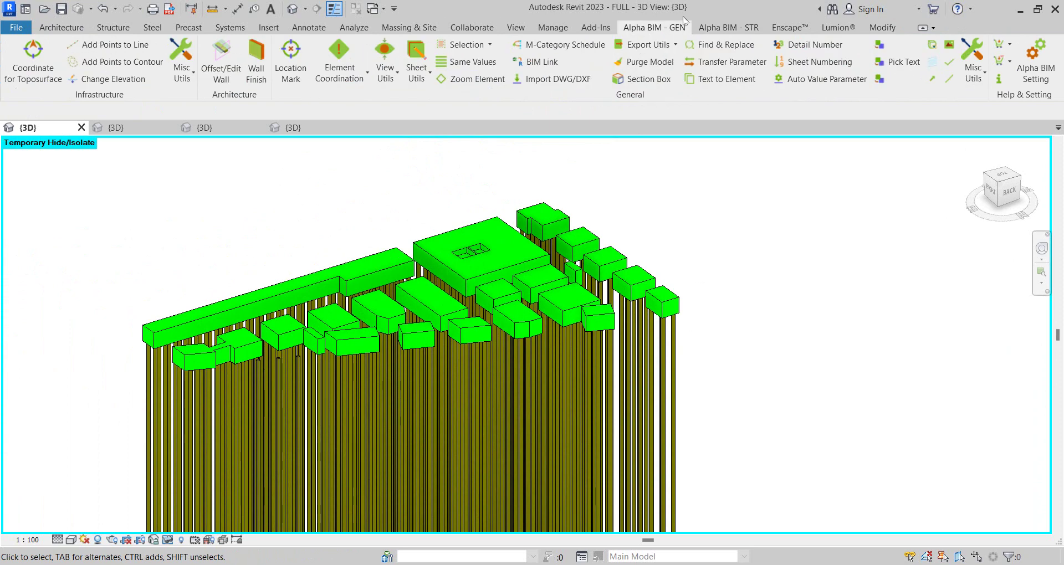
pyautogui.scroll(-1, 401, 75)
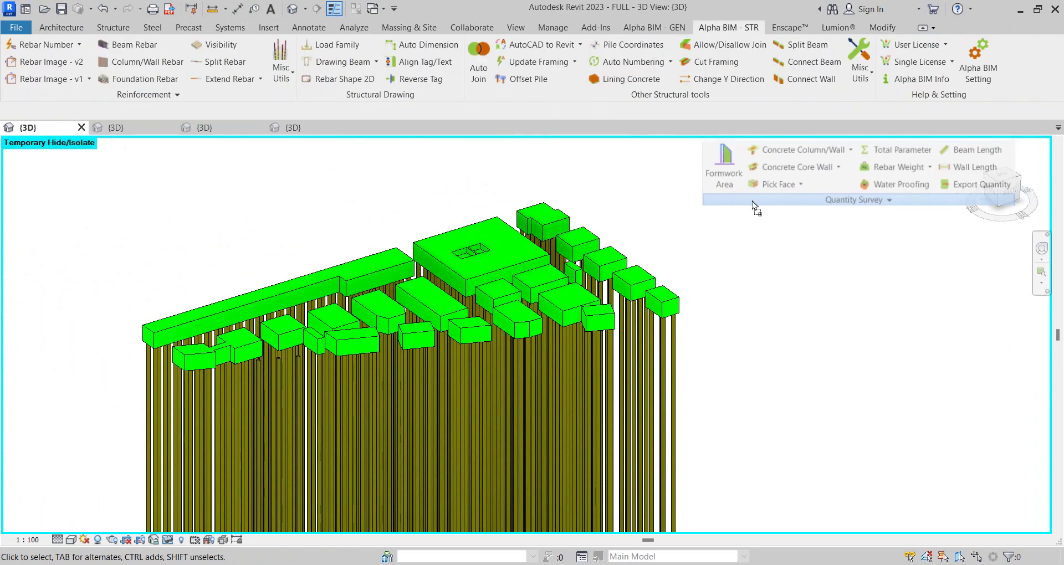
pyautogui.moveTo(54, 101); pyautogui.dragTo(640, 211)
pyautogui.moveTo(447, 209); pyautogui.dragTo(433, 222, button='middle')
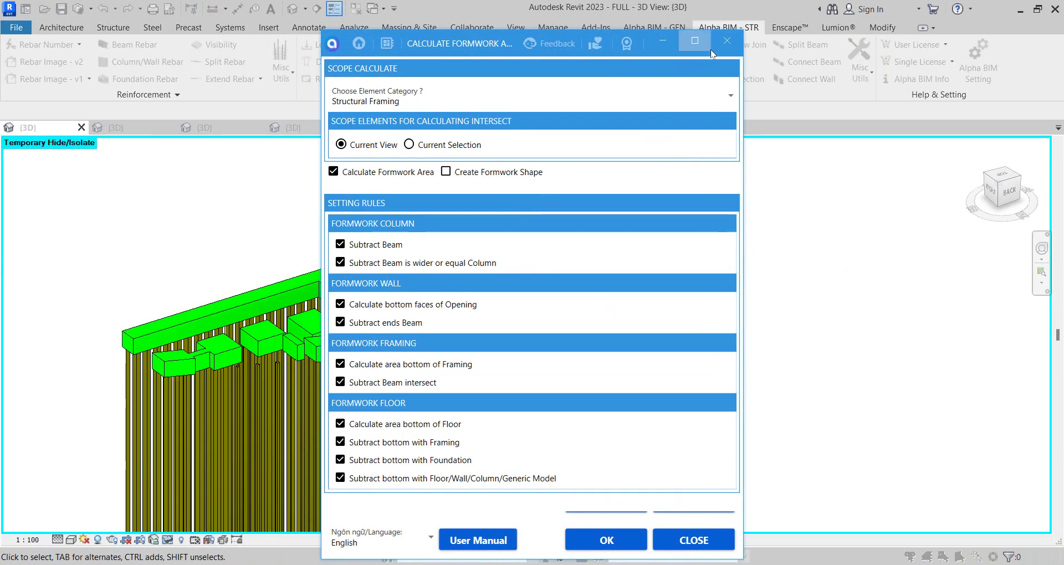
pyautogui.click(727, 40)
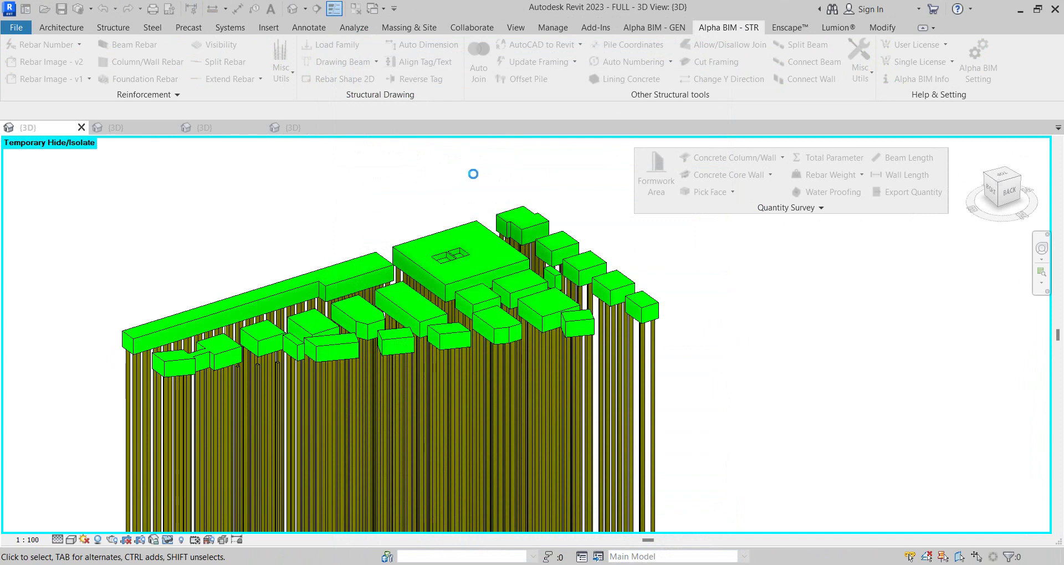
pyautogui.rightClick(433, 167)
pyautogui.click(450, 174)
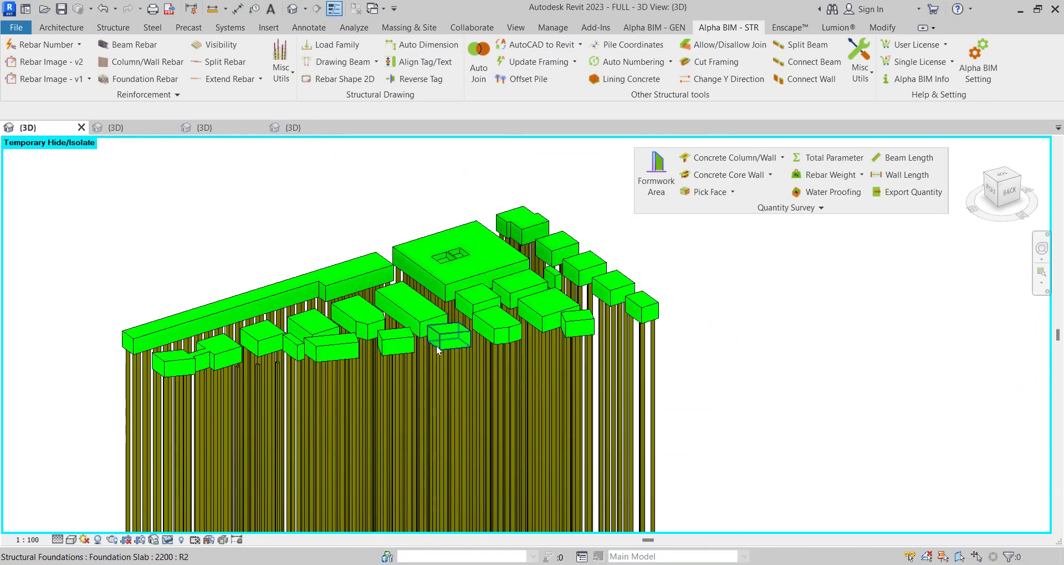
pyautogui.scroll(2, 437, 346)
pyautogui.keyDown('shift'); pyautogui.moveTo(437, 346); pyautogui.dragTo(453, 459, button='middle'); pyautogui.keyUp('shift')
pyautogui.scroll(3, 453, 460)
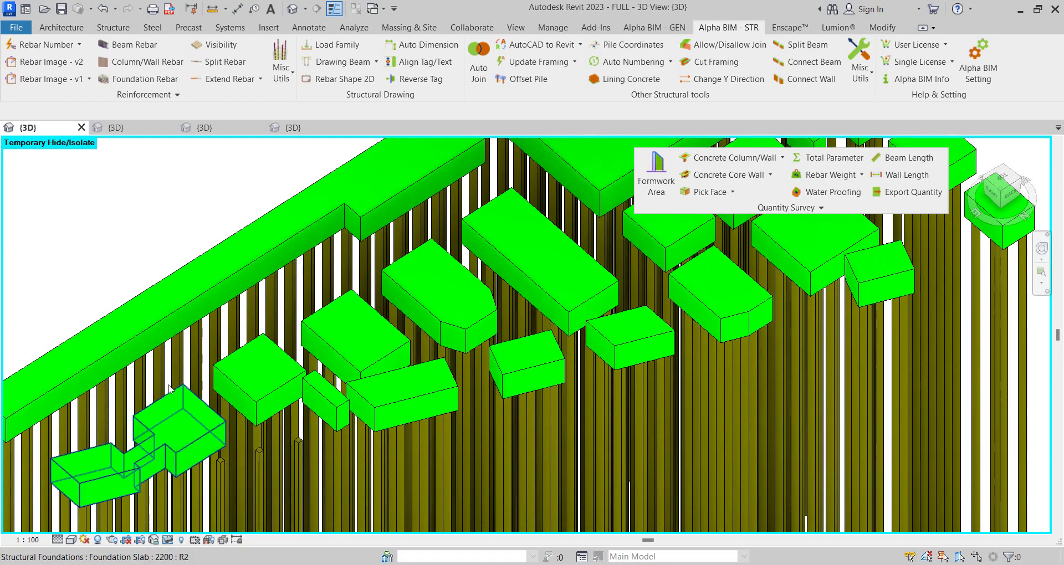
pyautogui.moveTo(160, 455)
pyautogui.mouseDown(button='middle')
pyautogui.moveTo(275, 218)
pyautogui.moveTo(275, 291)
pyautogui.mouseUp(button='middle')
pyautogui.scroll(-3, 275, 217)
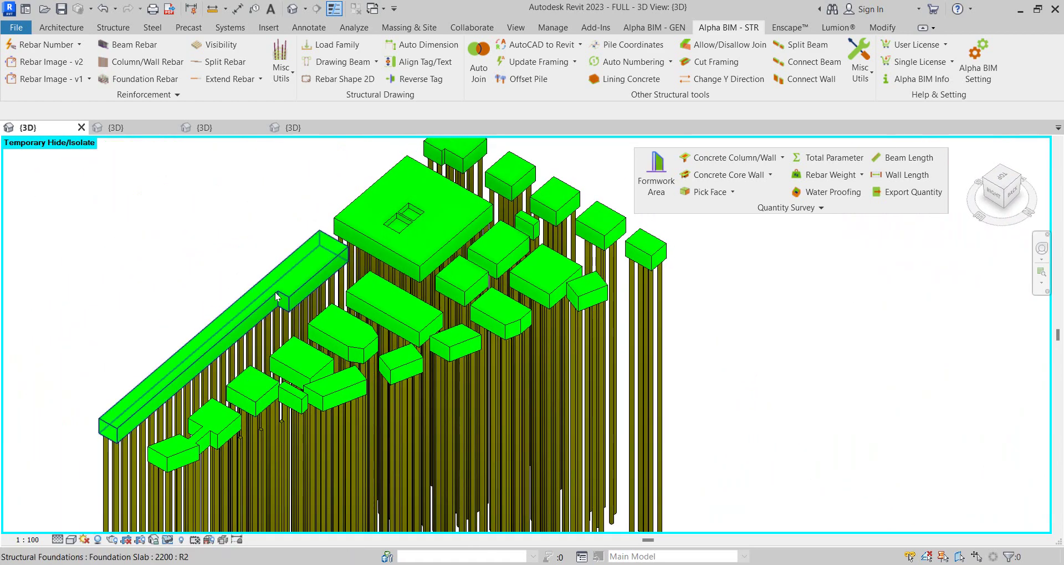
pyautogui.keyDown('shift'); pyautogui.moveTo(345, 249); pyautogui.dragTo(456, 290, button='middle'); pyautogui.keyUp('shift')
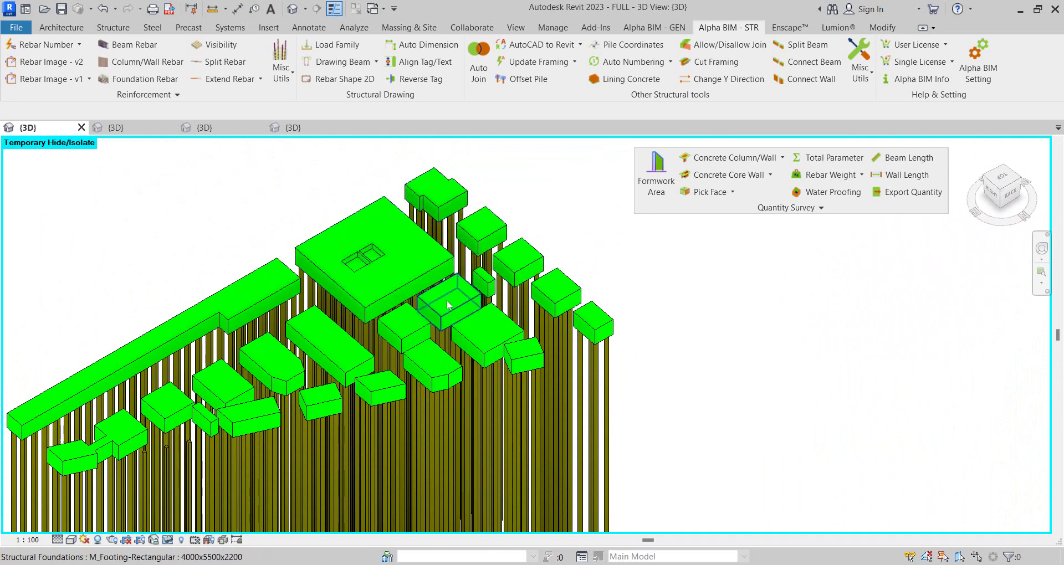
pyautogui.scroll(-2, 479, 272)
pyautogui.keyDown('shift'); pyautogui.moveTo(596, 306); pyautogui.dragTo(571, 258, button='middle'); pyautogui.keyUp('shift')
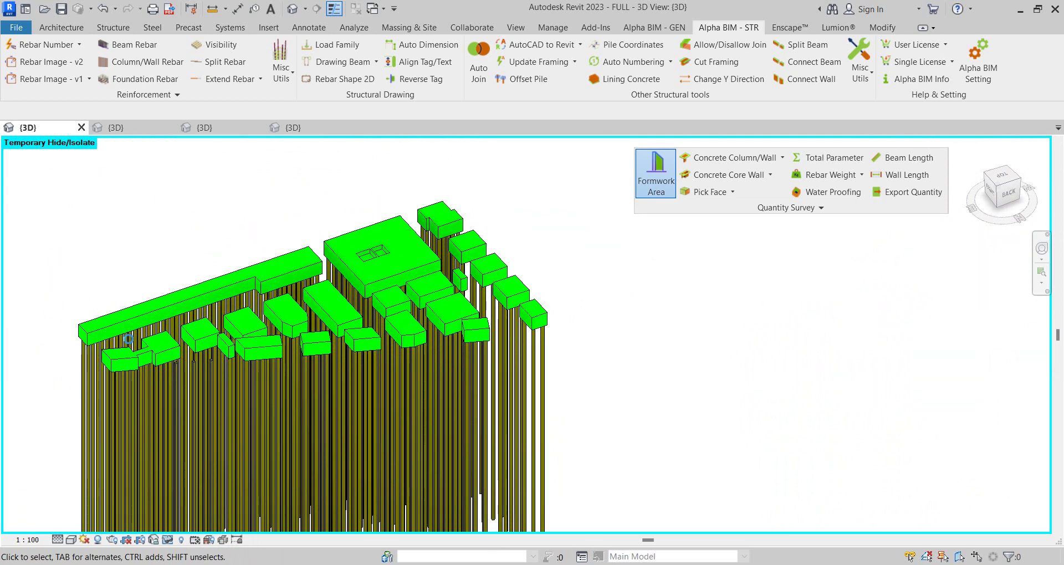
# Run Formwork Area for Structural Foundation on window-selected slab foundations and dismiss the success message
pyautogui.click(268, 259)
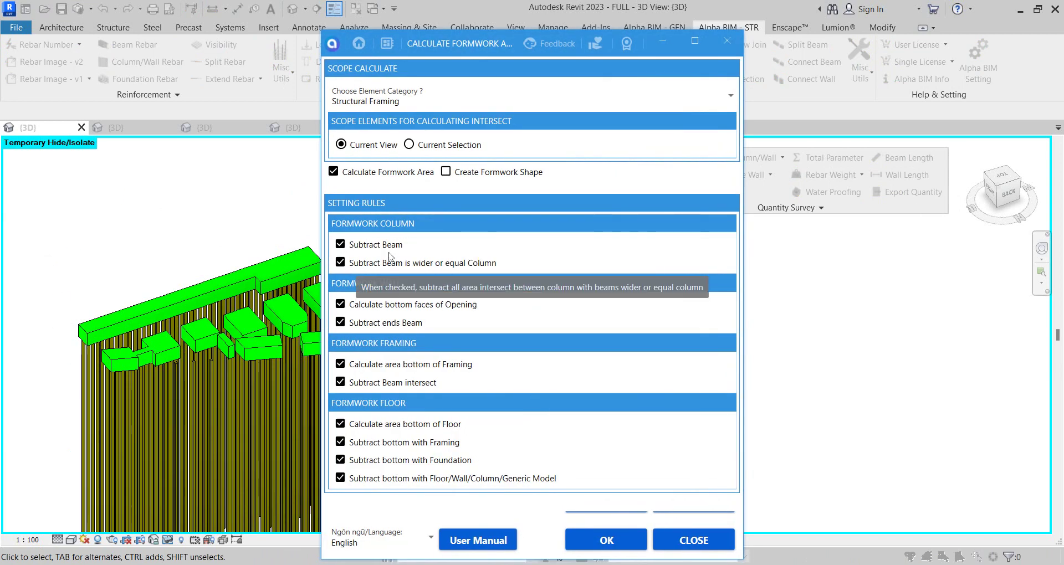
pyautogui.click(397, 103)
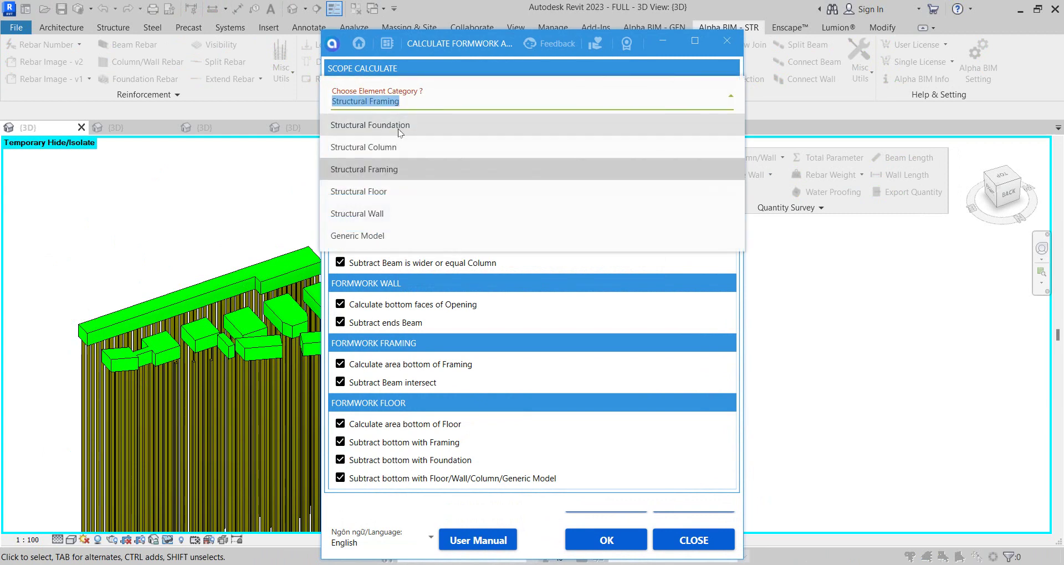
pyautogui.click(396, 124)
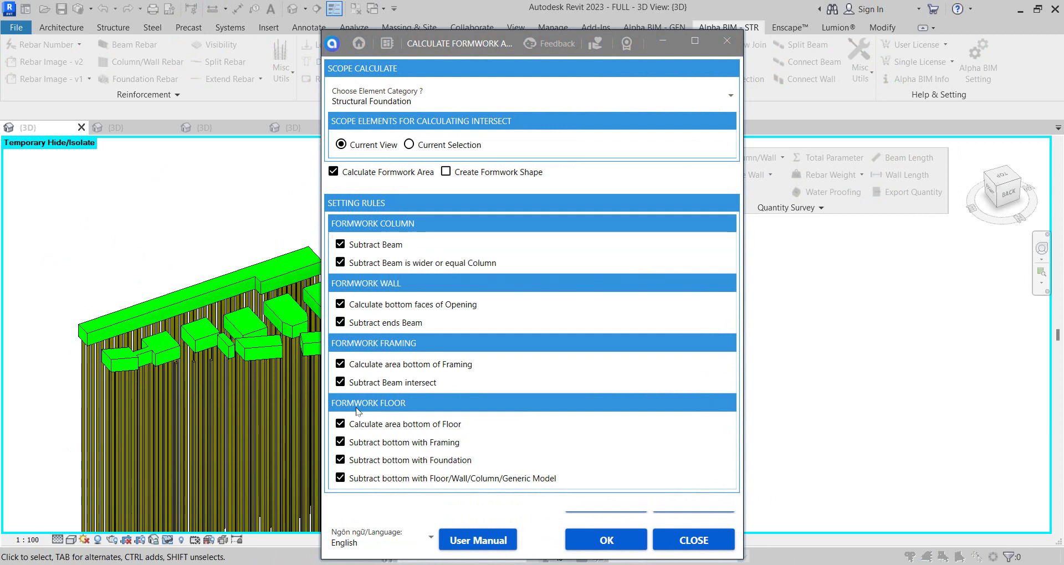
pyautogui.click(600, 543)
pyautogui.keyDown('shift'); pyautogui.moveTo(573, 468); pyautogui.dragTo(508, 359, button='middle'); pyautogui.keyUp('shift')
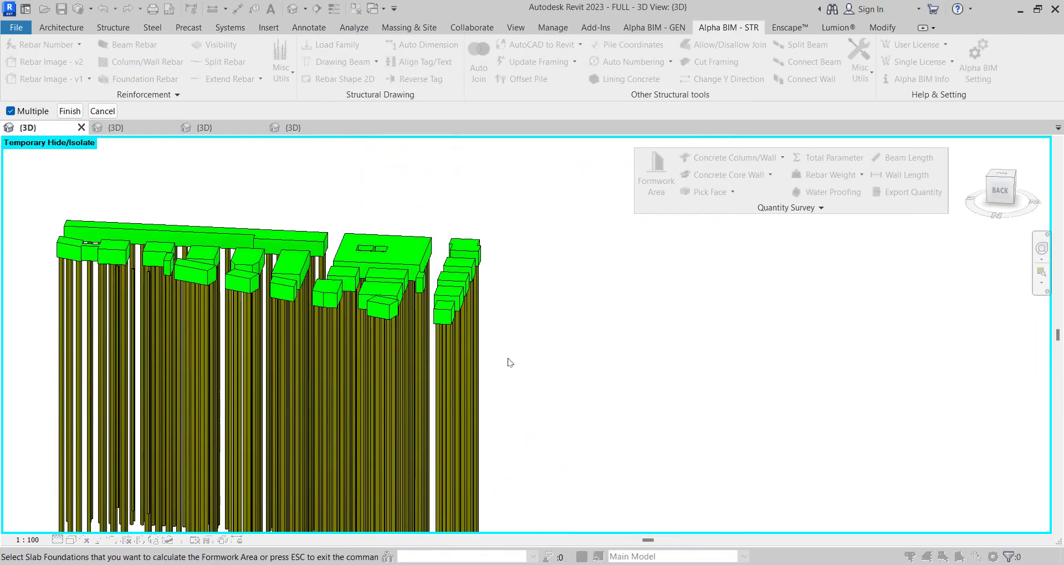
pyautogui.moveTo(31, 245); pyautogui.dragTo(724, 418)
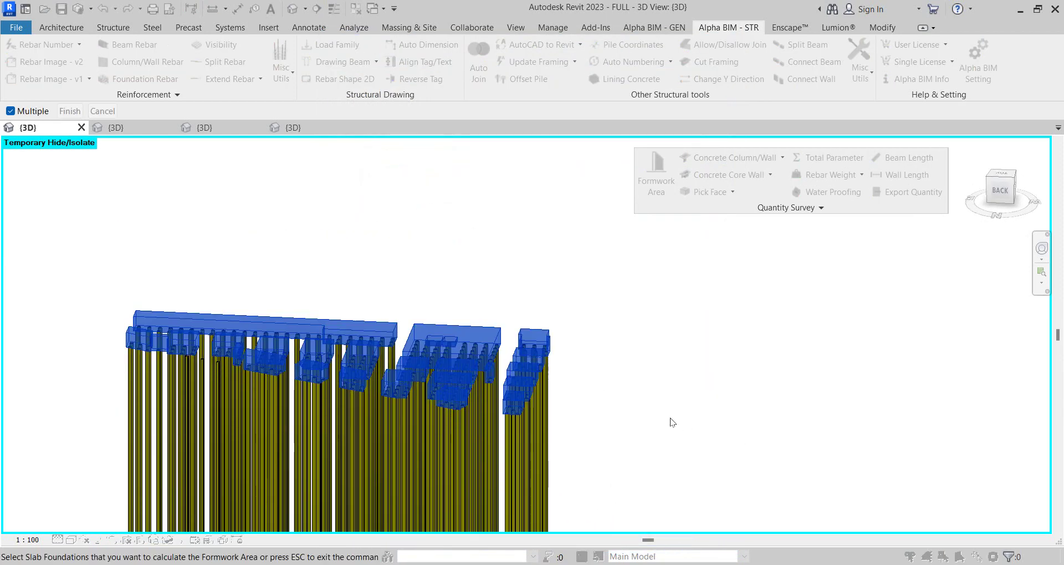
pyautogui.moveTo(669, 422)
pyautogui.keyDown('shift'); pyautogui.mouseDown(button='middle')
pyautogui.moveTo(732, 492)
pyautogui.moveTo(668, 416)
pyautogui.moveTo(656, 431)
pyautogui.mouseUp(button='middle'); pyautogui.keyUp('shift')
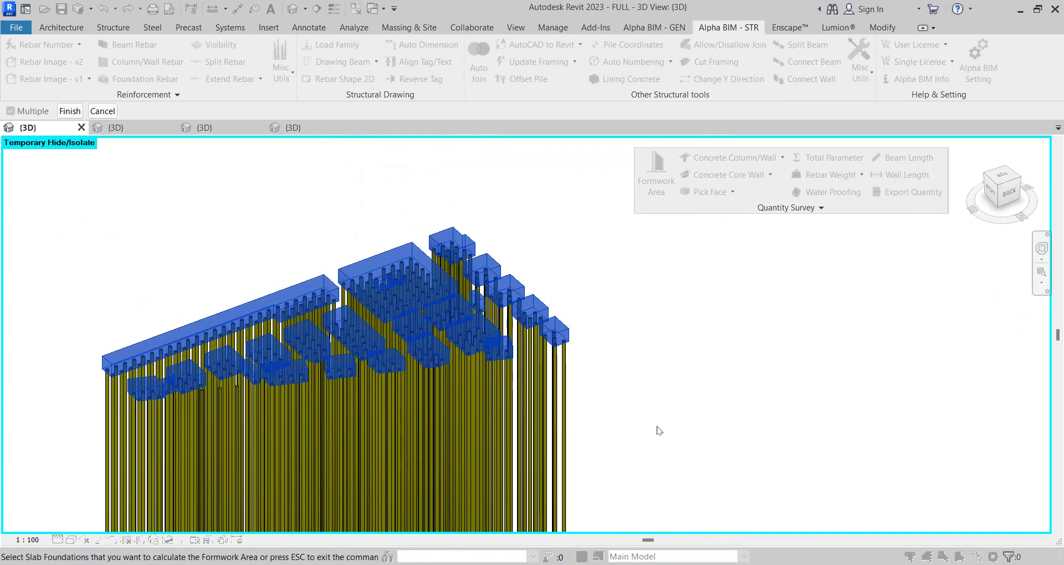
pyautogui.click(69, 112)
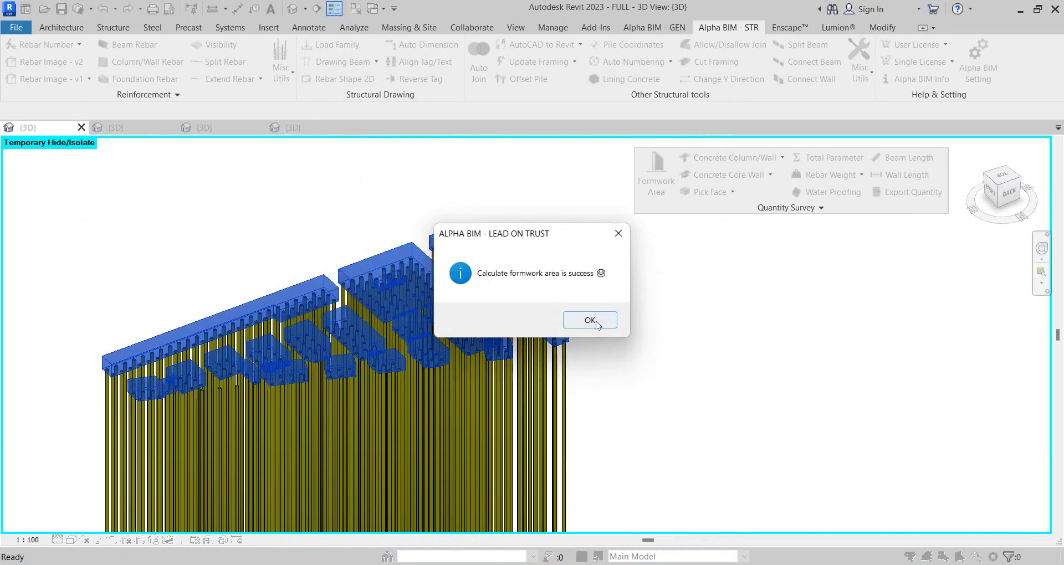
pyautogui.click(590, 321)
# Window-select all 22 foundation elements so their ALB_FormworkArea totals 1050
pyautogui.keyDown('shift'); pyautogui.moveTo(623, 331); pyautogui.dragTo(591, 297, button='middle'); pyautogui.keyUp('shift')
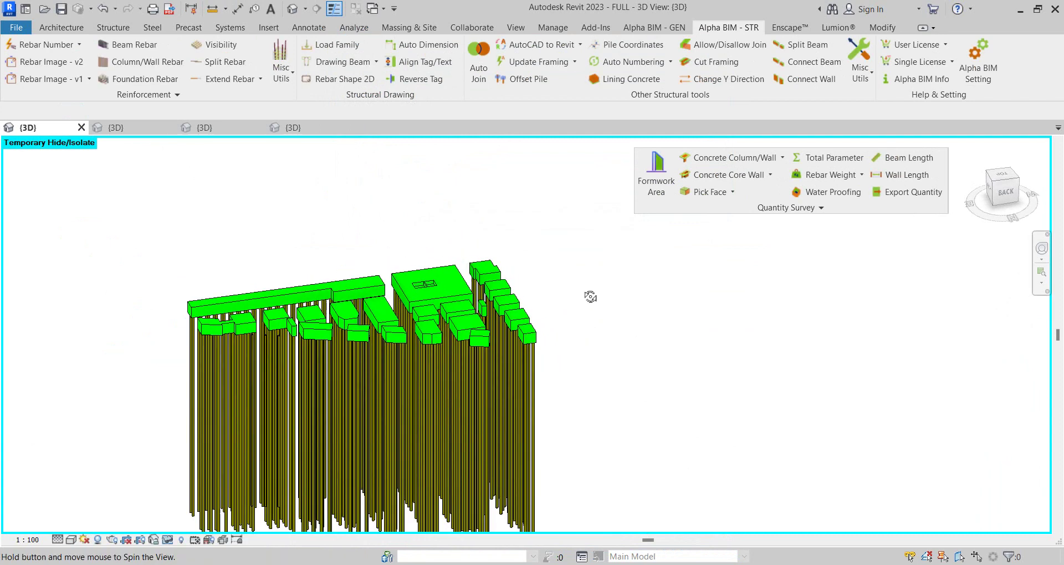
pyautogui.moveTo(108, 231); pyautogui.dragTo(651, 381)
pyautogui.keyDown('shift'); pyautogui.moveTo(584, 357); pyautogui.dragTo(633, 426, button='middle'); pyautogui.keyUp('shift')
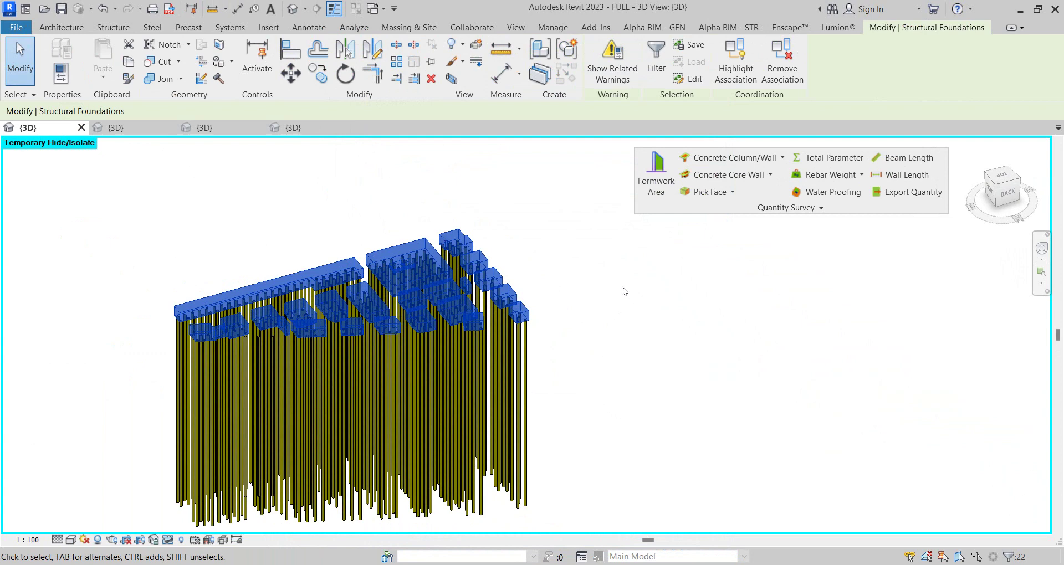
pyautogui.press('Escape')
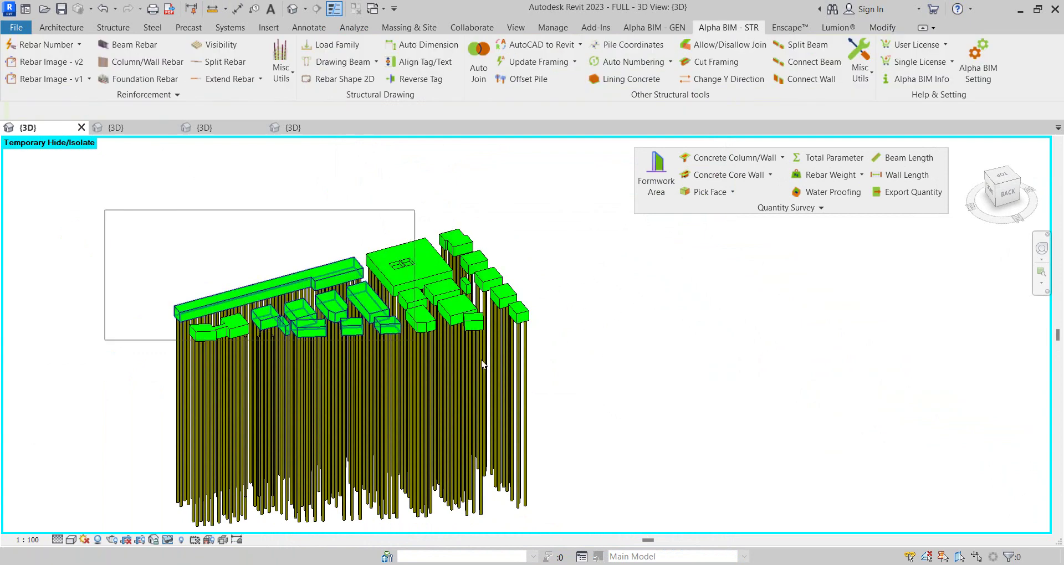
pyautogui.moveTo(104, 209); pyautogui.dragTo(599, 356)
pyautogui.keyDown('shift'); pyautogui.moveTo(641, 344); pyautogui.dragTo(609, 255, button='middle'); pyautogui.keyUp('shift')
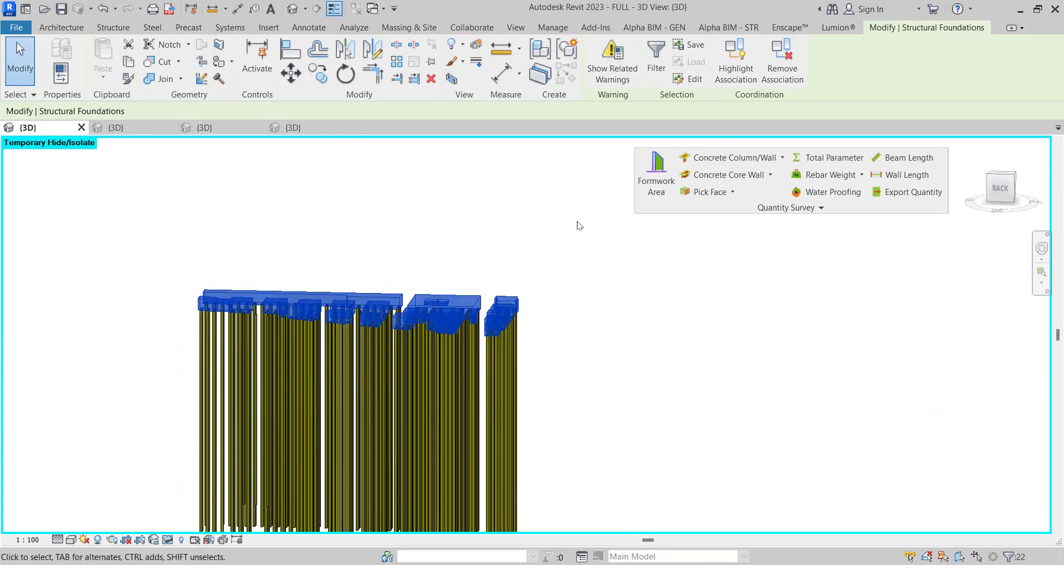
pyautogui.moveTo(161, 237); pyautogui.dragTo(559, 353)
pyautogui.moveTo(559, 352)
pyautogui.keyDown('shift'); pyautogui.mouseDown(button='middle')
pyautogui.moveTo(646, 444)
pyautogui.moveTo(351, 187)
pyautogui.mouseUp(button='middle'); pyautogui.keyUp('shift')
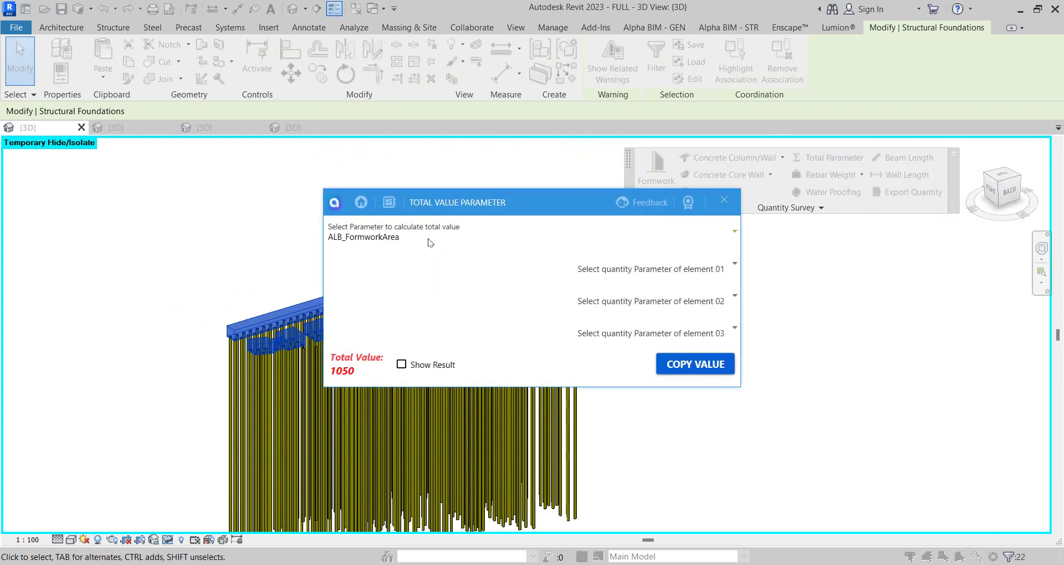
# Switch the totalled parameter to Volume and read the 1322.43 total
pyautogui.click(428, 242)
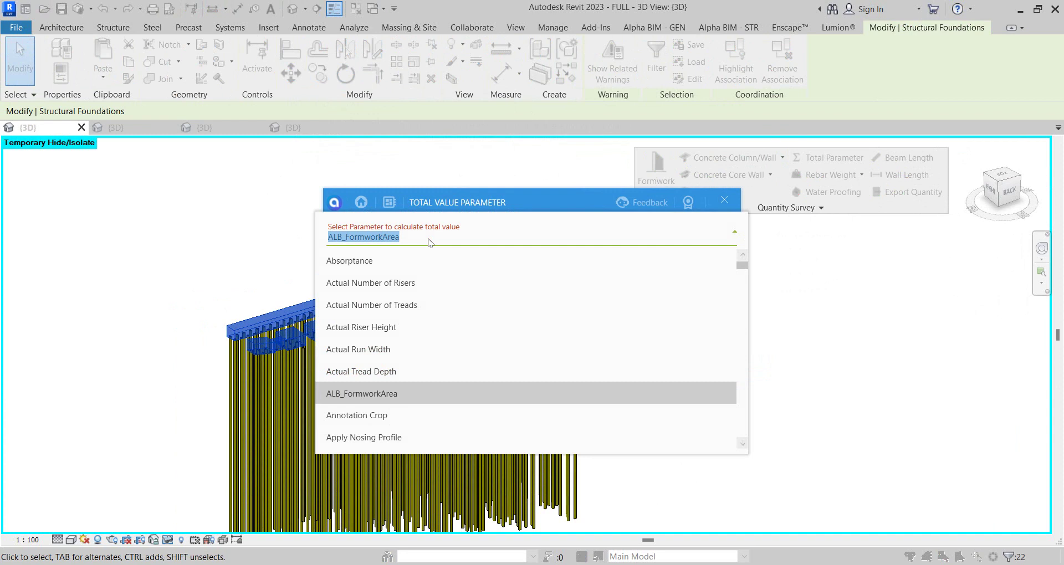
pyautogui.write('Volume')
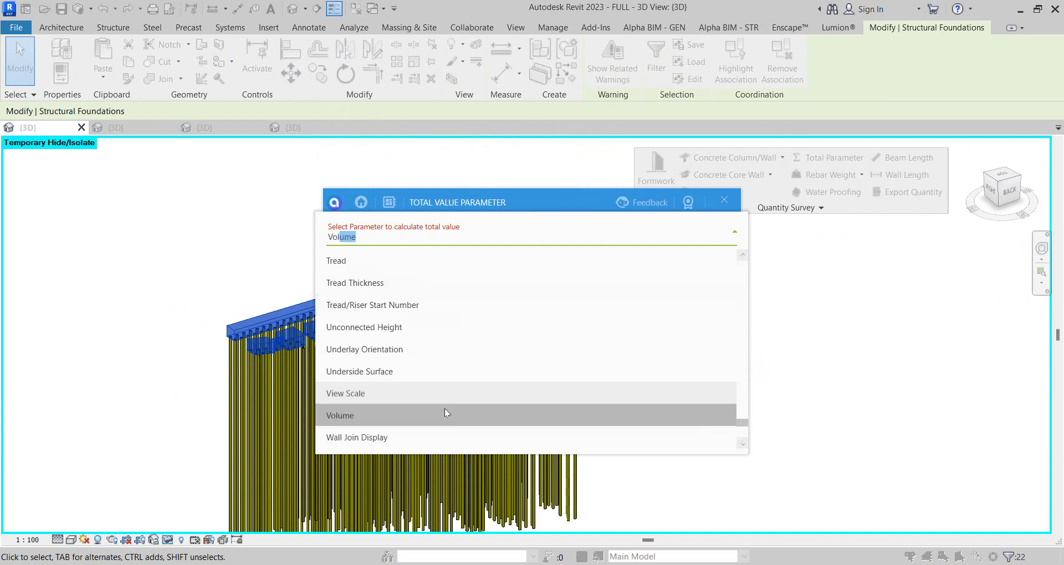
pyautogui.click(372, 413)
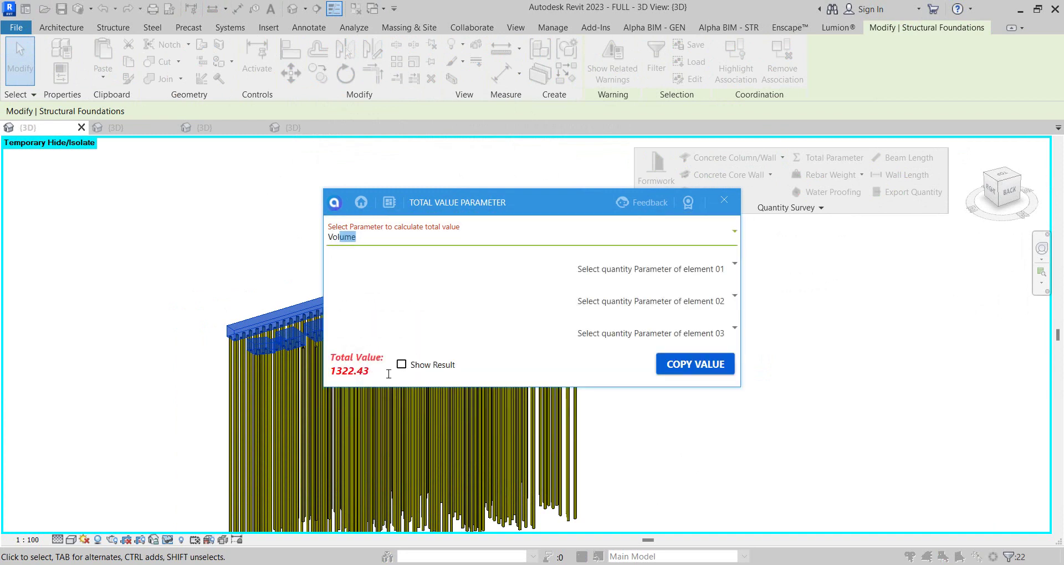
pyautogui.moveTo(388, 374); pyautogui.dragTo(257, 376)
pyautogui.click(298, 367)
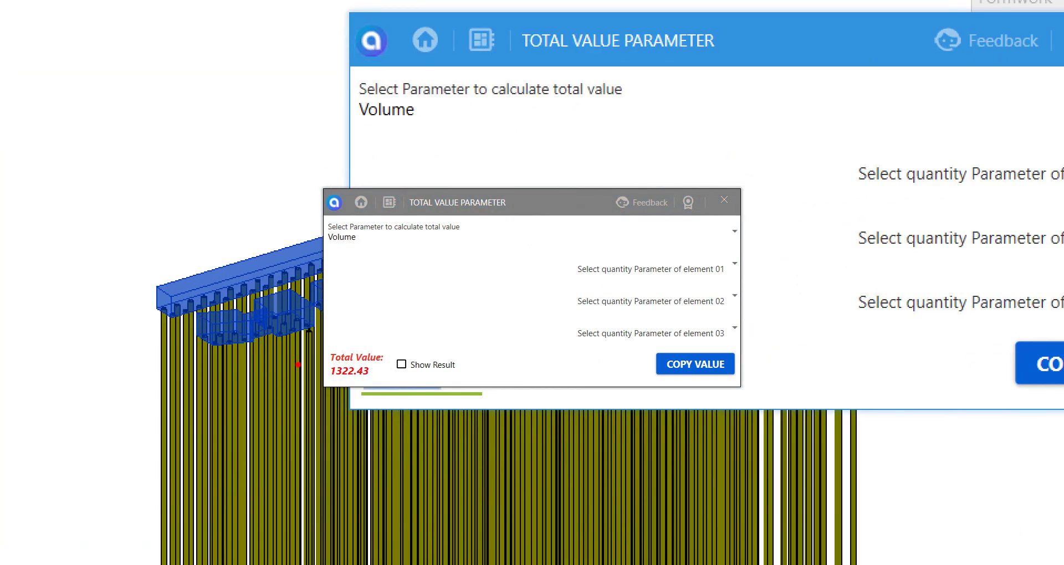
pyautogui.moveTo(383, 371); pyautogui.dragTo(326, 366)
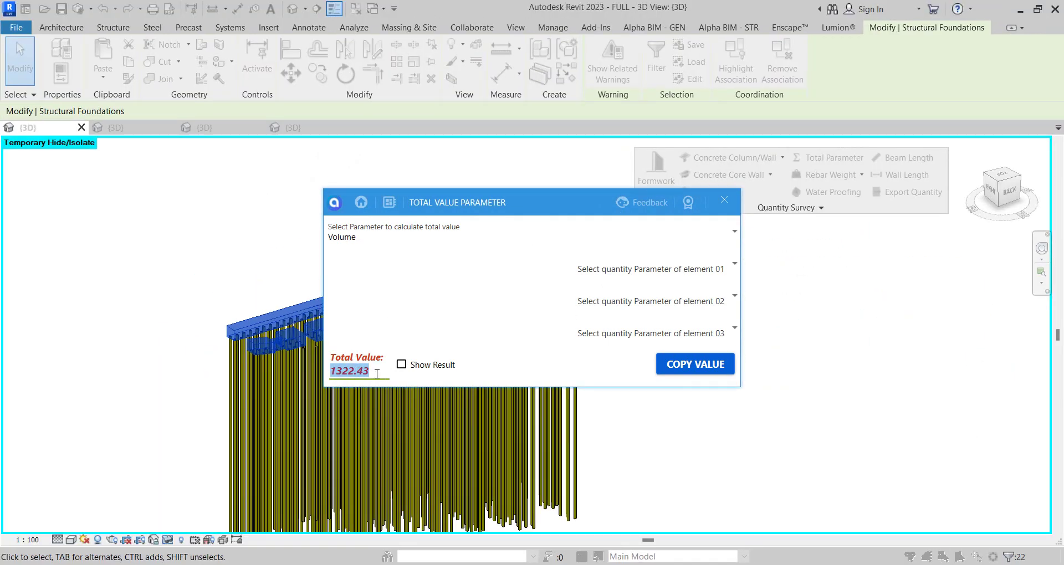
pyautogui.click(345, 372)
pyautogui.moveTo(419, 198); pyautogui.dragTo(768, 202)
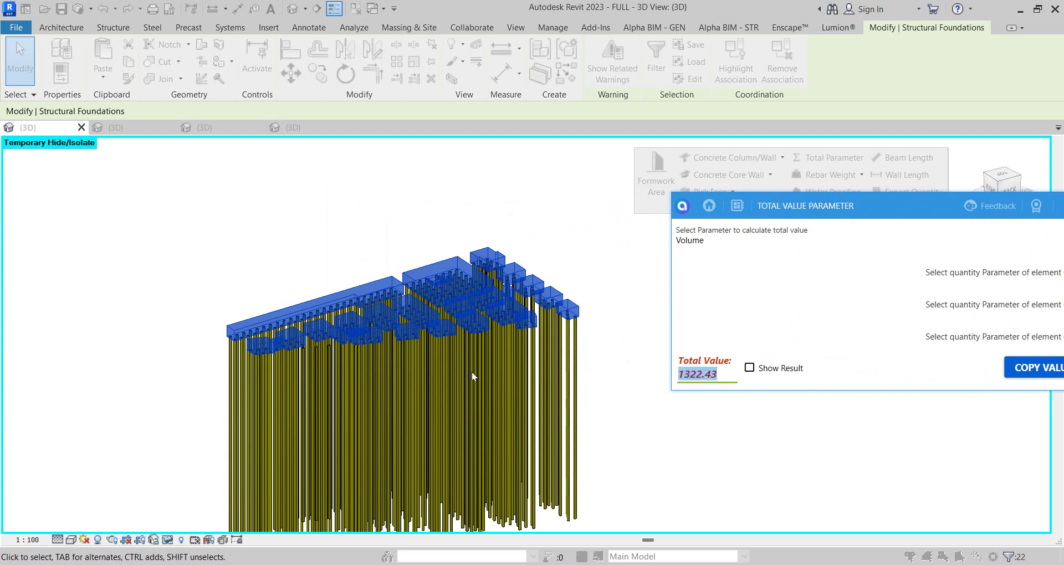
pyautogui.moveTo(777, 221); pyautogui.dragTo(610, 184)
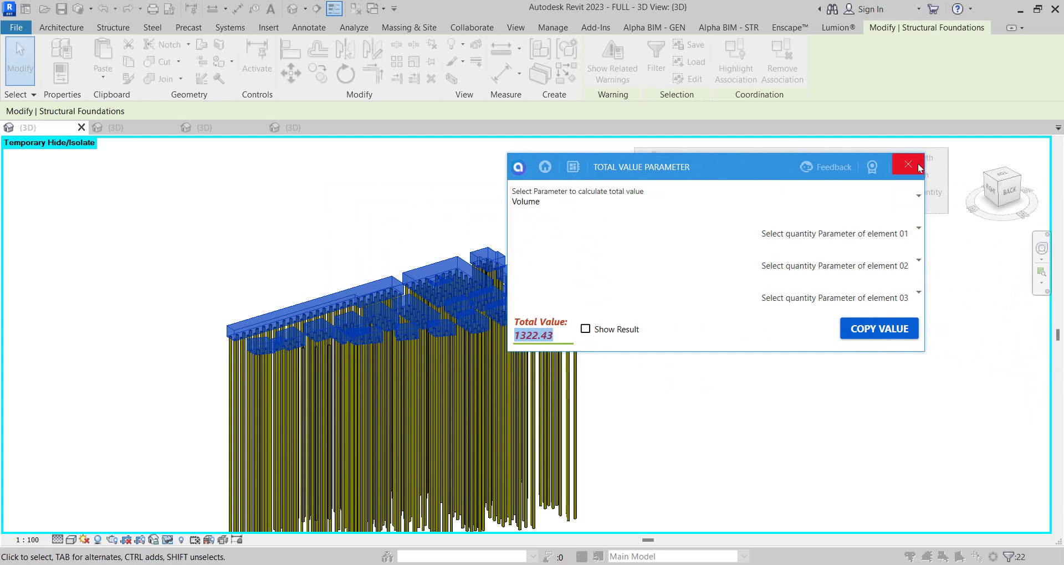
# Switch the total to ALB_FormworkArea, showing 1050, and move the dialog aside
pyautogui.click(578, 207)
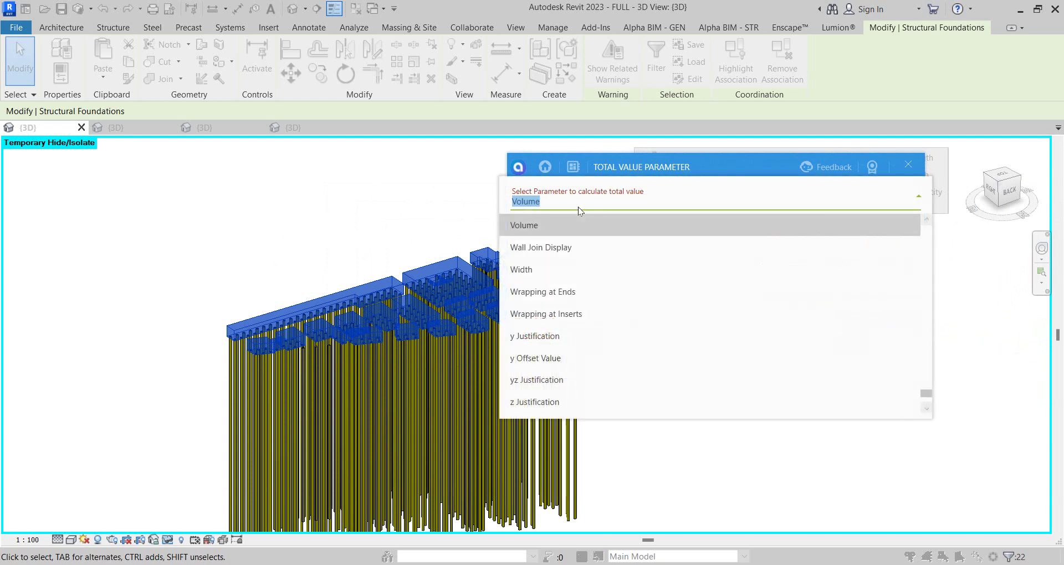
pyautogui.write('ALB_FormworkArea')
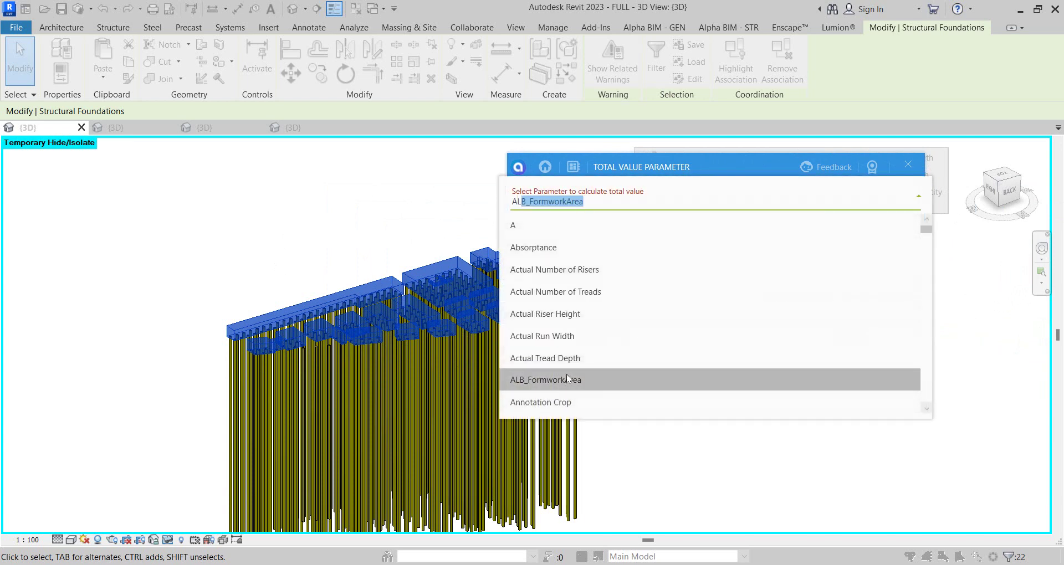
pyautogui.click(567, 376)
pyautogui.moveTo(557, 335); pyautogui.dragTo(512, 341)
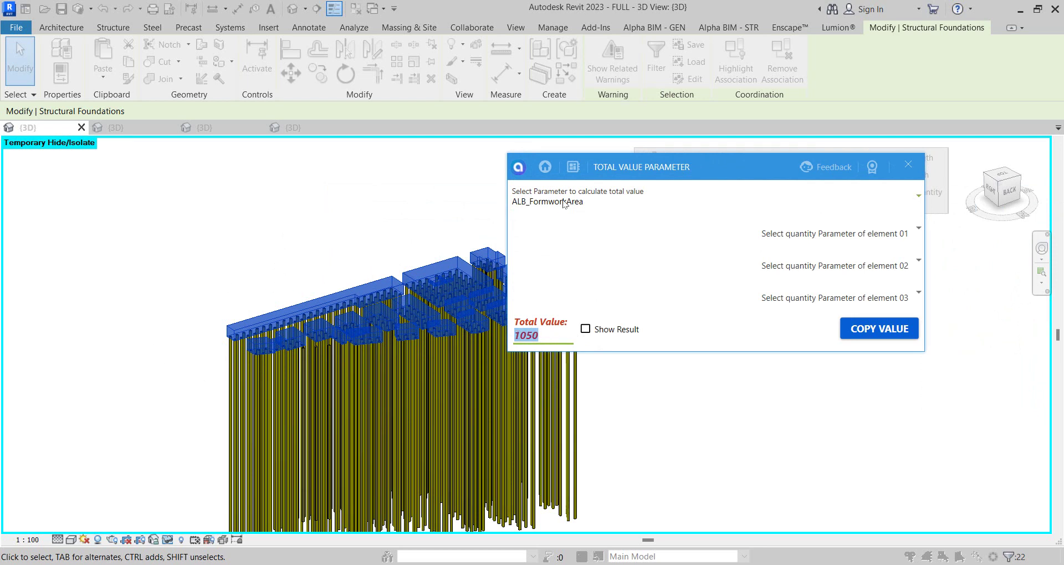
pyautogui.moveTo(606, 165); pyautogui.dragTo(710, 127)
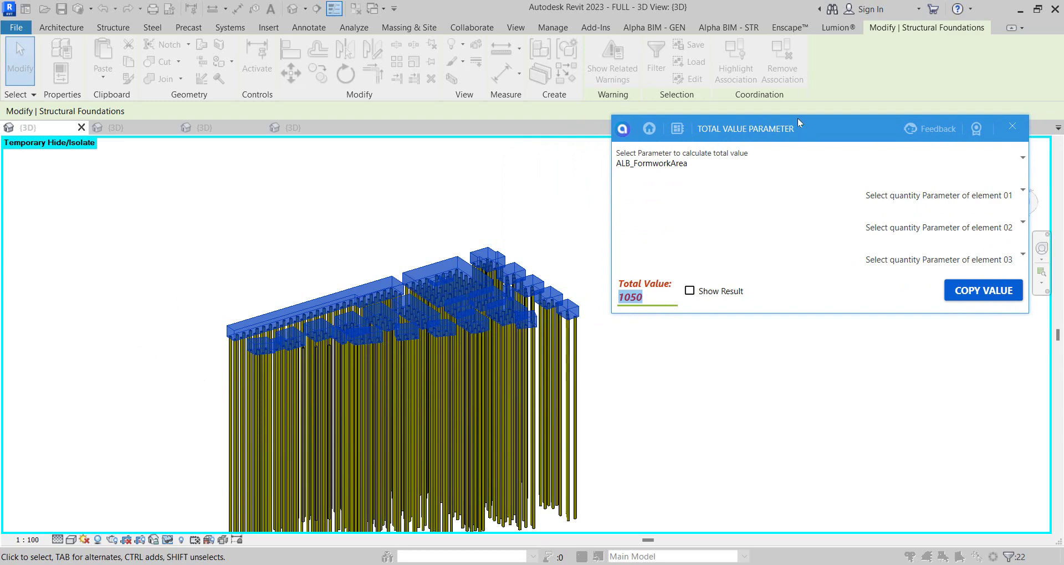
pyautogui.moveTo(798, 122); pyautogui.dragTo(559, 170)
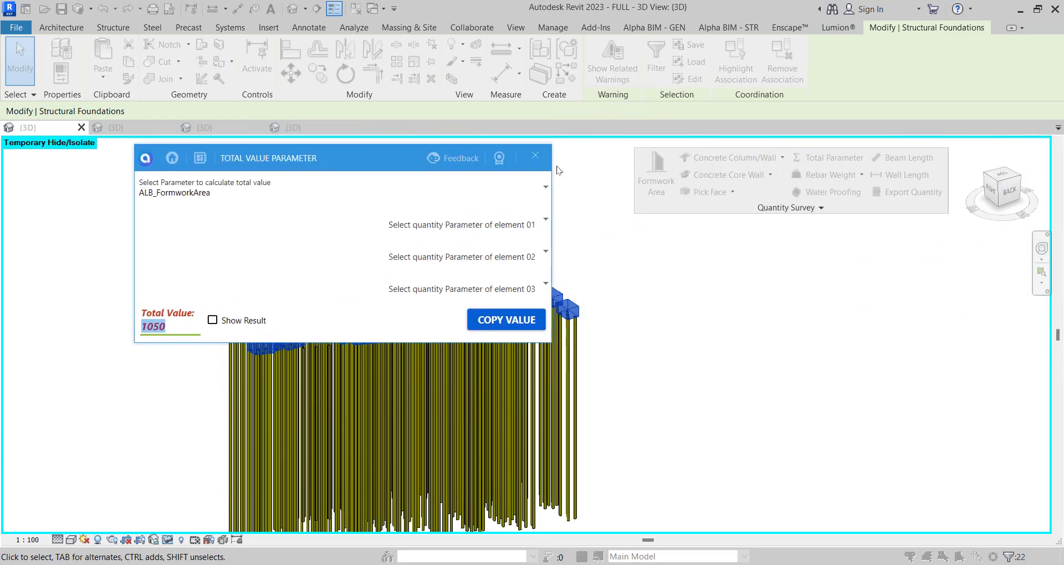
# Switch back to Volume, select the 1322.43 total, and close the dialog
pyautogui.click(175, 201)
pyautogui.write('Volume')
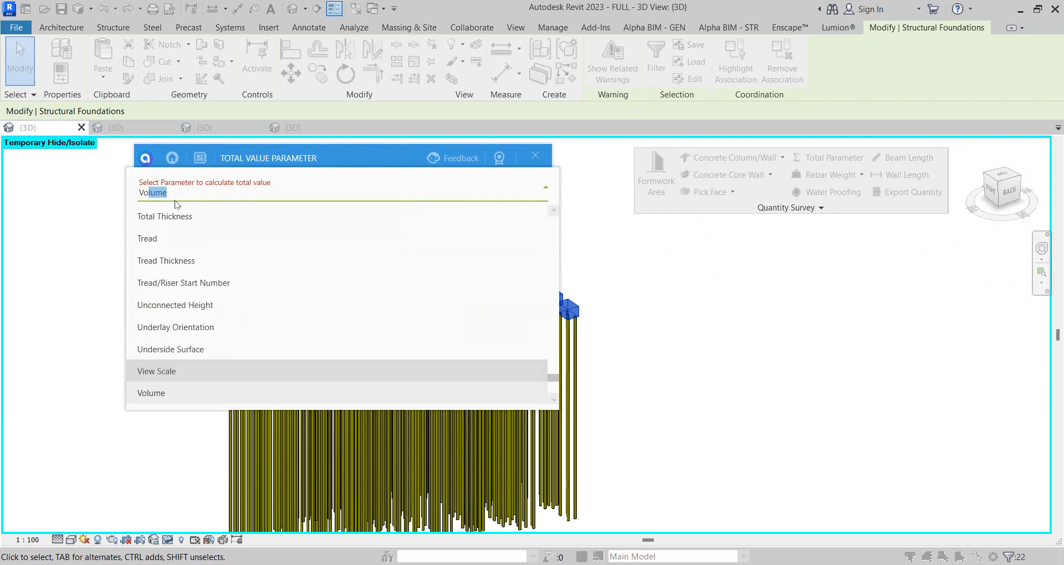
pyautogui.click(180, 389)
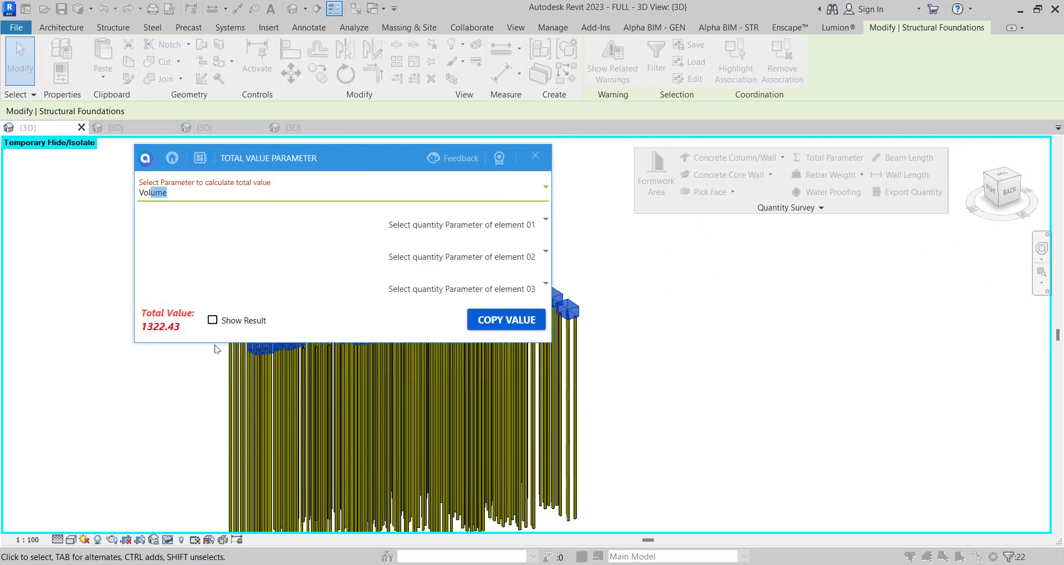
pyautogui.doubleClick(175, 328)
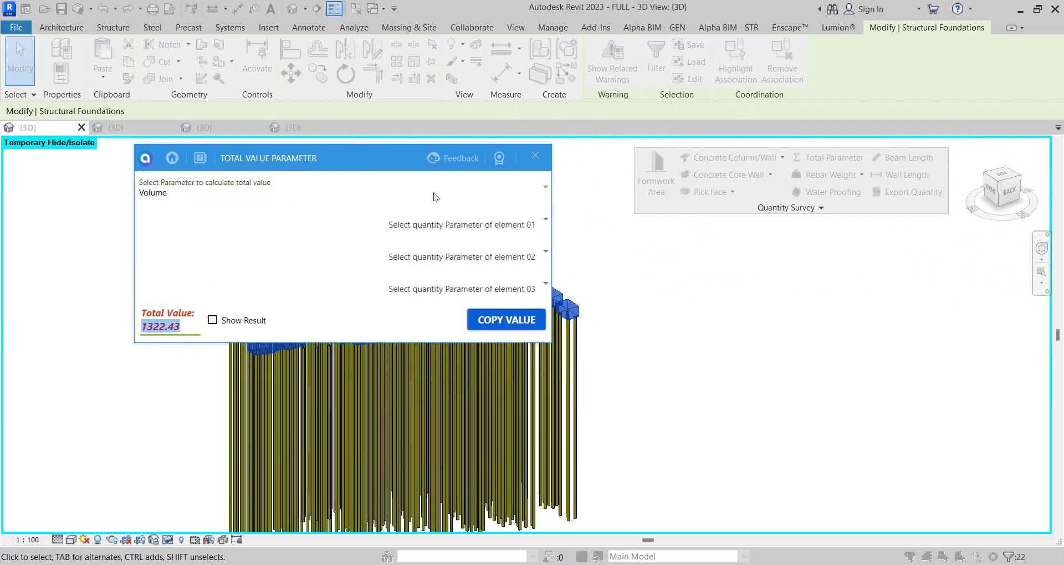
pyautogui.moveTo(332, 161); pyautogui.dragTo(734, 152)
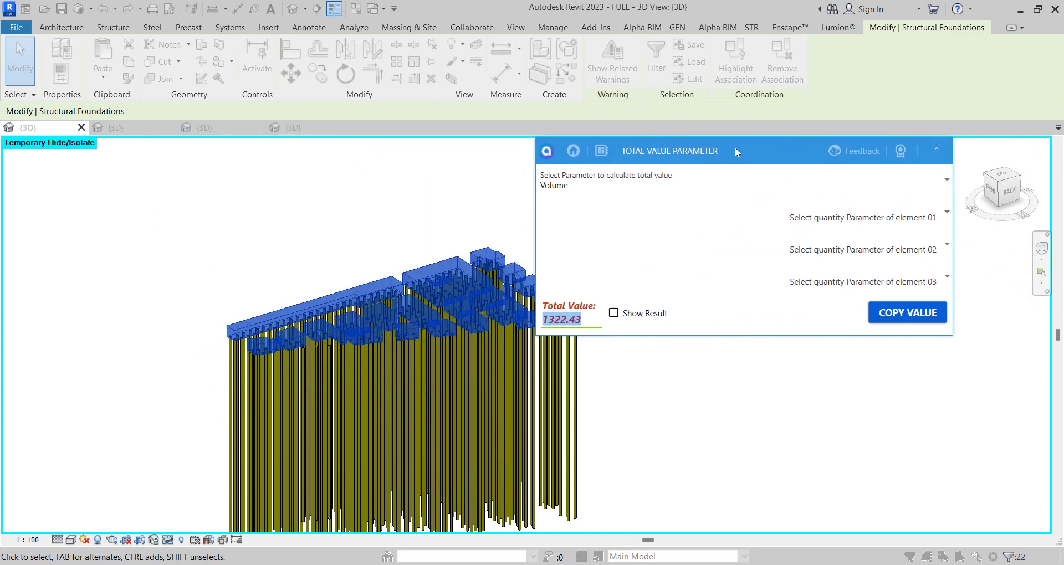
pyautogui.click(945, 147)
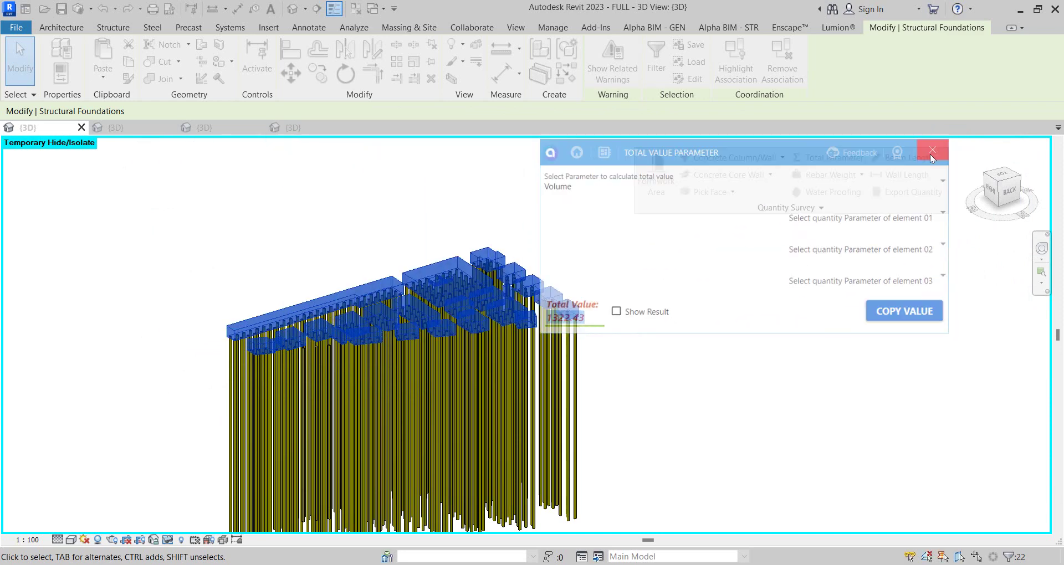
pyautogui.rightClick(532, 205)
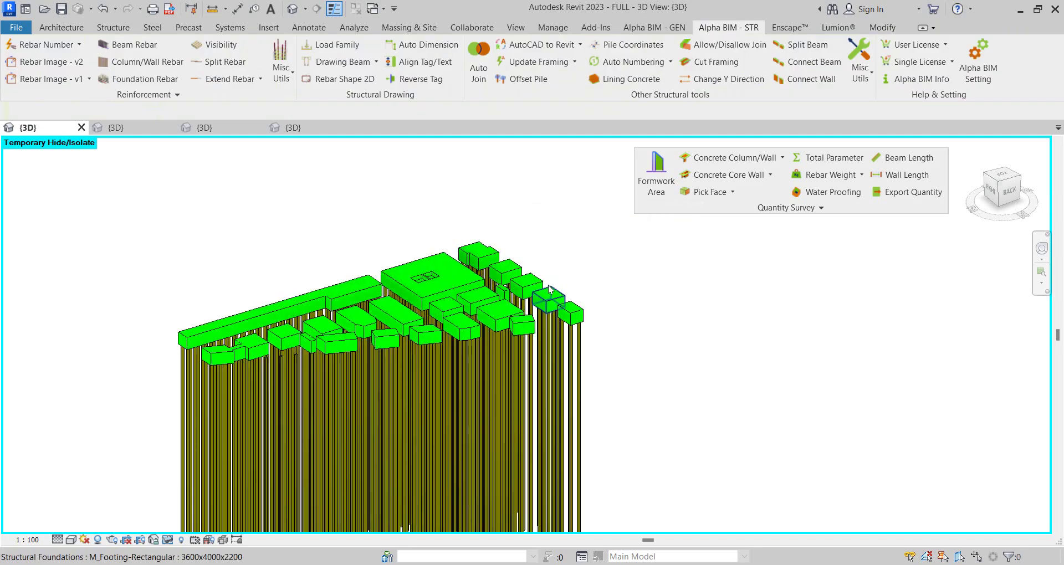
pyautogui.scroll(5, 560, 274)
pyautogui.scroll(2, 559, 260)
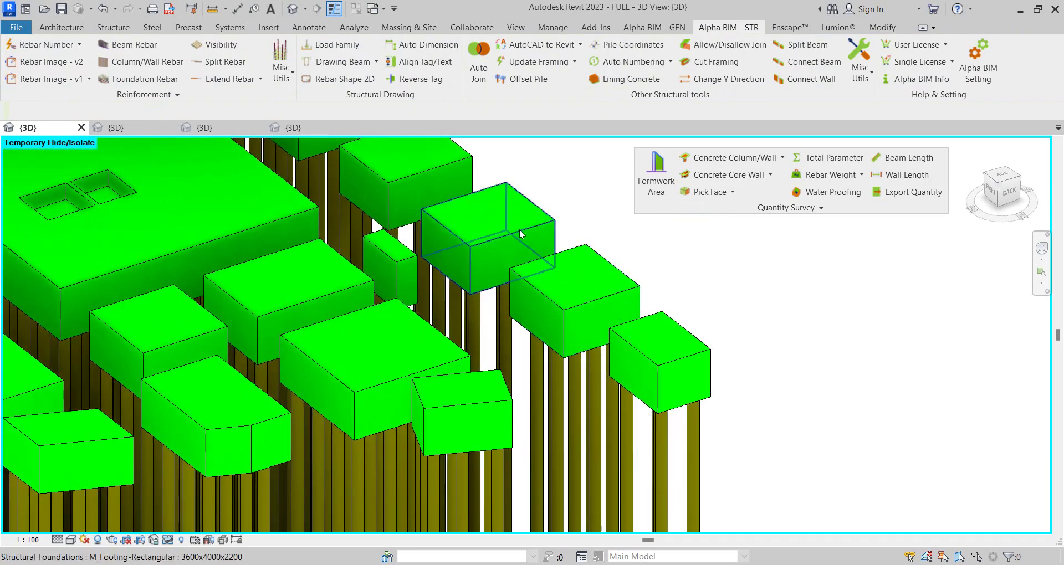
pyautogui.click(553, 254)
pyautogui.moveTo(553, 255)
pyautogui.keyDown('shift'); pyautogui.mouseDown(button='middle')
pyautogui.moveTo(519, 269)
pyautogui.moveTo(514, 259)
pyautogui.mouseUp(button='middle'); pyautogui.keyUp('shift')
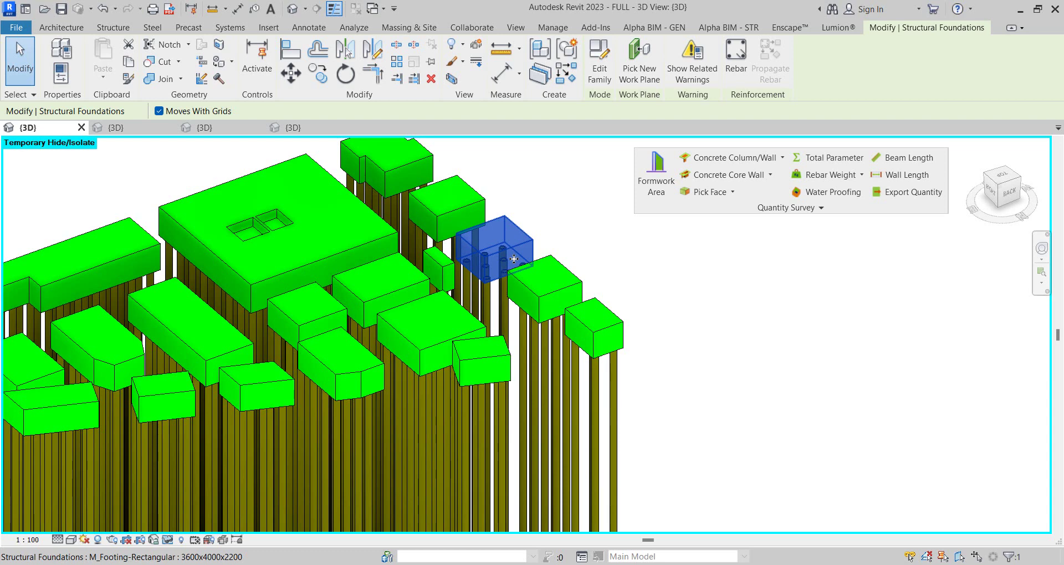
pyautogui.click(542, 221)
pyautogui.scroll(-2, 542, 221)
pyautogui.moveTo(542, 221)
pyautogui.mouseDown(button='middle')
pyautogui.moveTo(645, 265)
pyautogui.moveTo(624, 254)
pyautogui.mouseUp(button='middle')
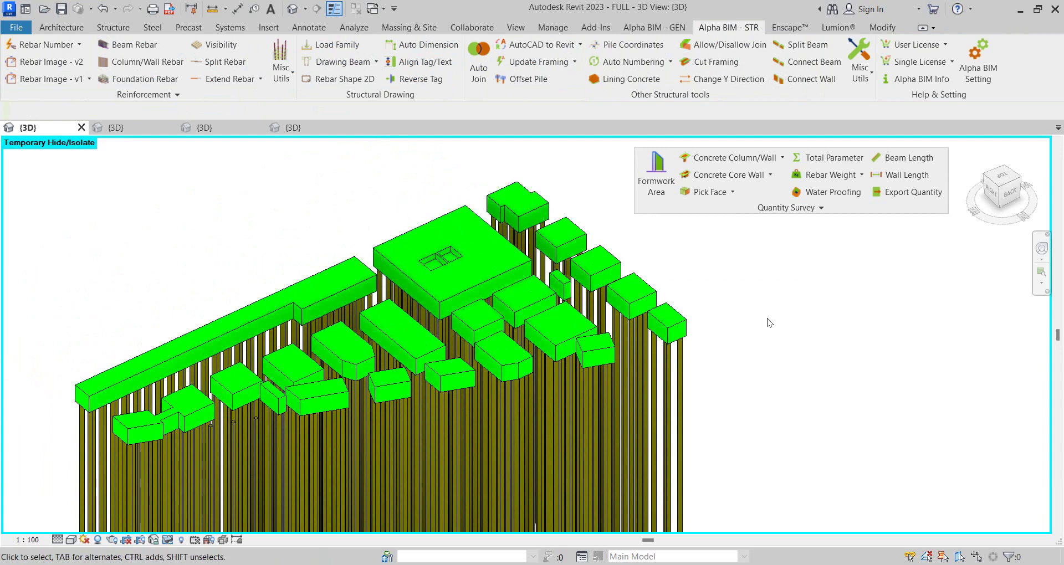
# Reset the temporary isolation with HR so the whole tower shows again
pyautogui.scroll(-3, 767, 318)
pyautogui.scroll(1, 706, 300)
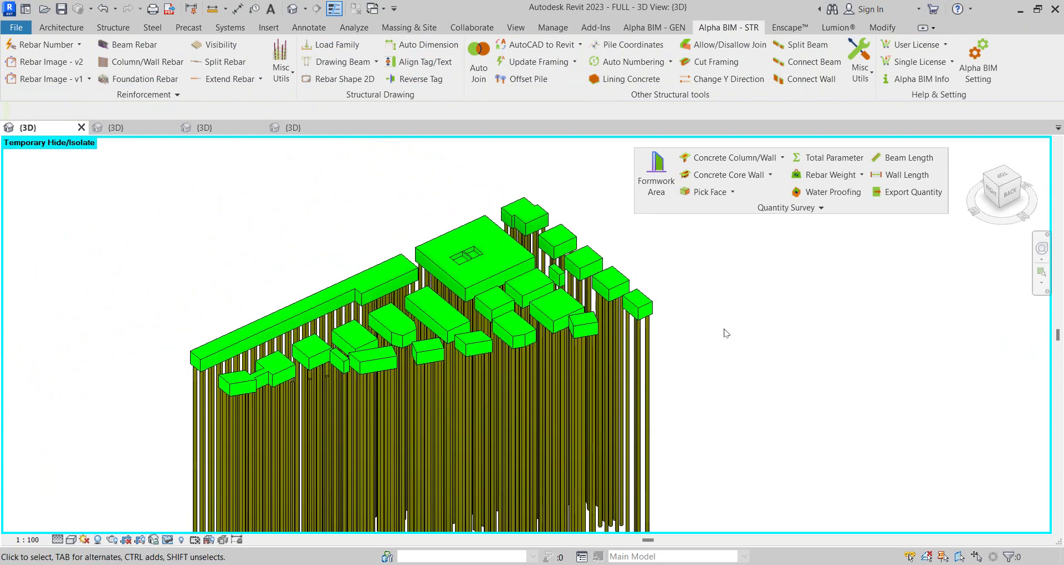
pyautogui.scroll(-2, 723, 328)
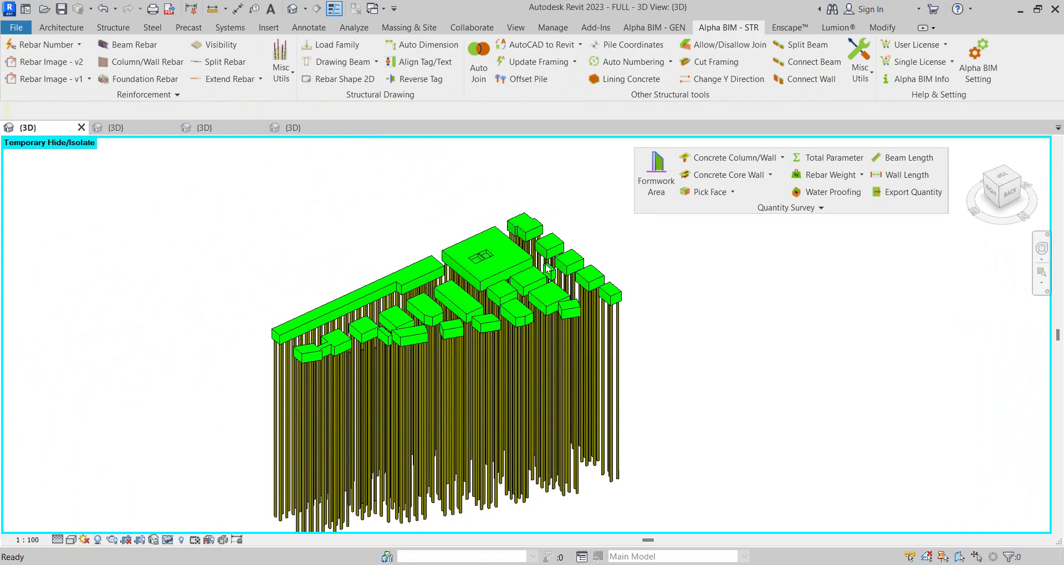
pyautogui.press('h')
pyautogui.press('r')
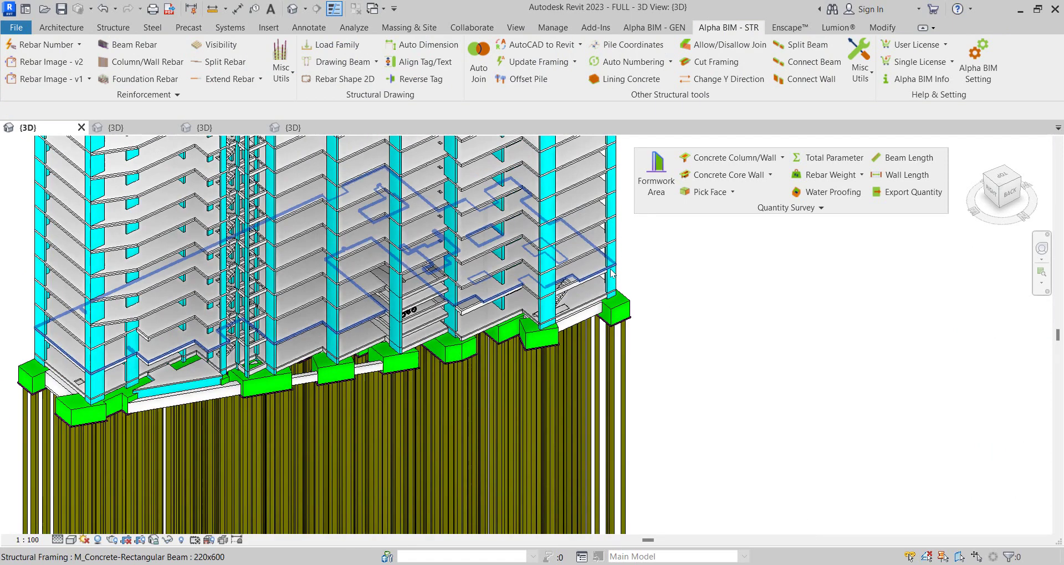
# Isolate the tower's walls and orbit to view them from a back corner
pyautogui.click(612, 273)
pyautogui.scroll(2, 679, 332)
pyautogui.keyDown('shift'); pyautogui.moveTo(680, 280); pyautogui.dragTo(654, 277, button='middle'); pyautogui.keyUp('shift')
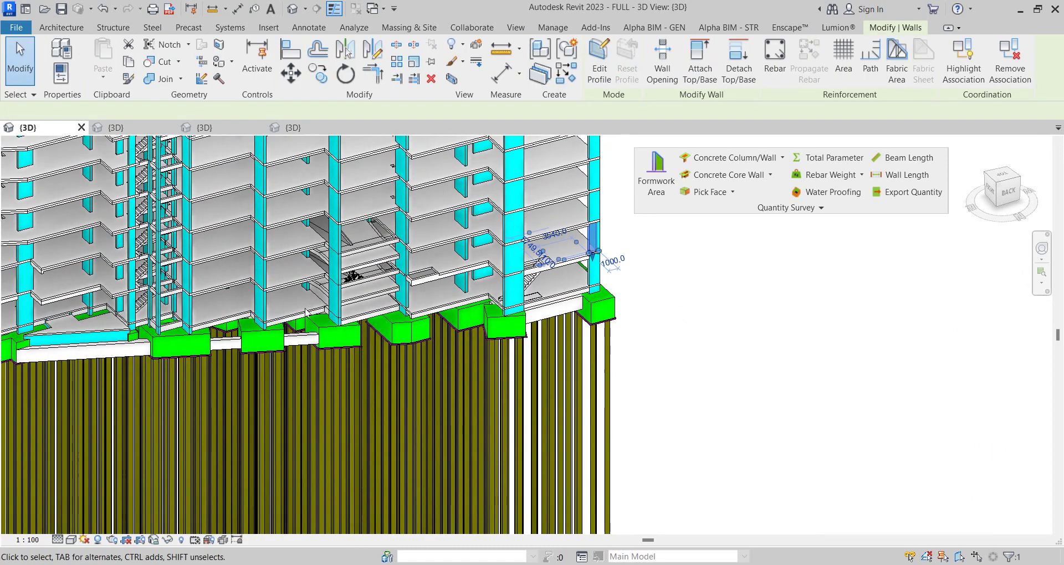
pyautogui.click(696, 335)
pyautogui.scroll(2, 598, 271)
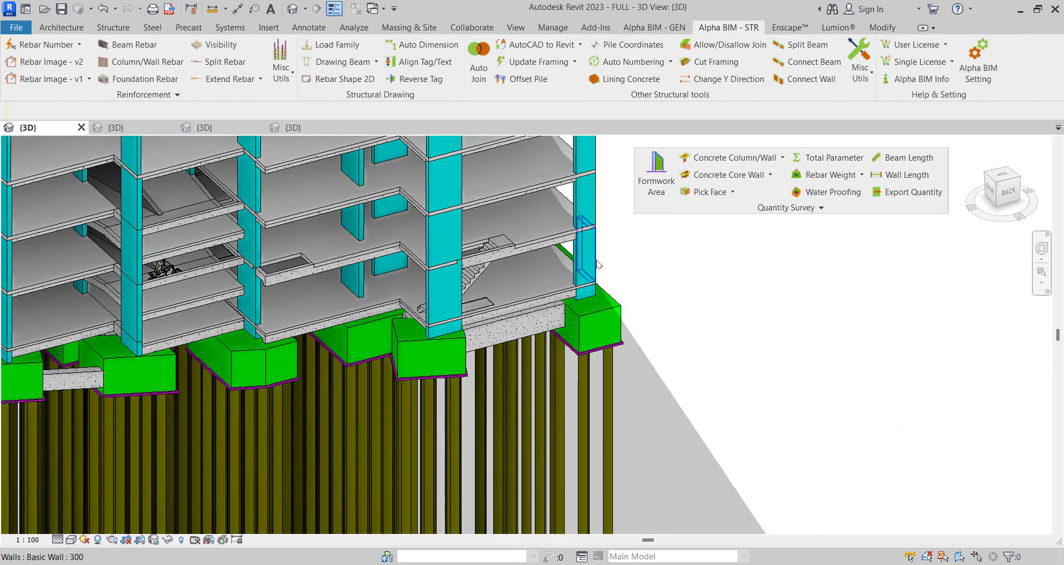
pyautogui.click(596, 263)
pyautogui.press('c')
pyautogui.scroll(-2, 646, 328)
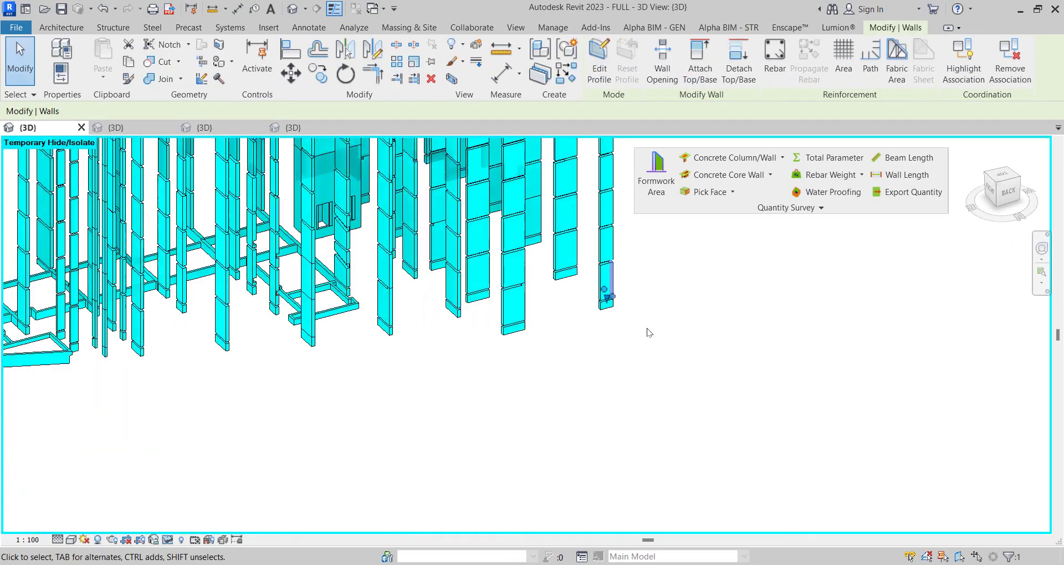
pyautogui.scroll(-2, 654, 336)
pyautogui.scroll(-2, 657, 337)
pyautogui.scroll(-2, 562, 406)
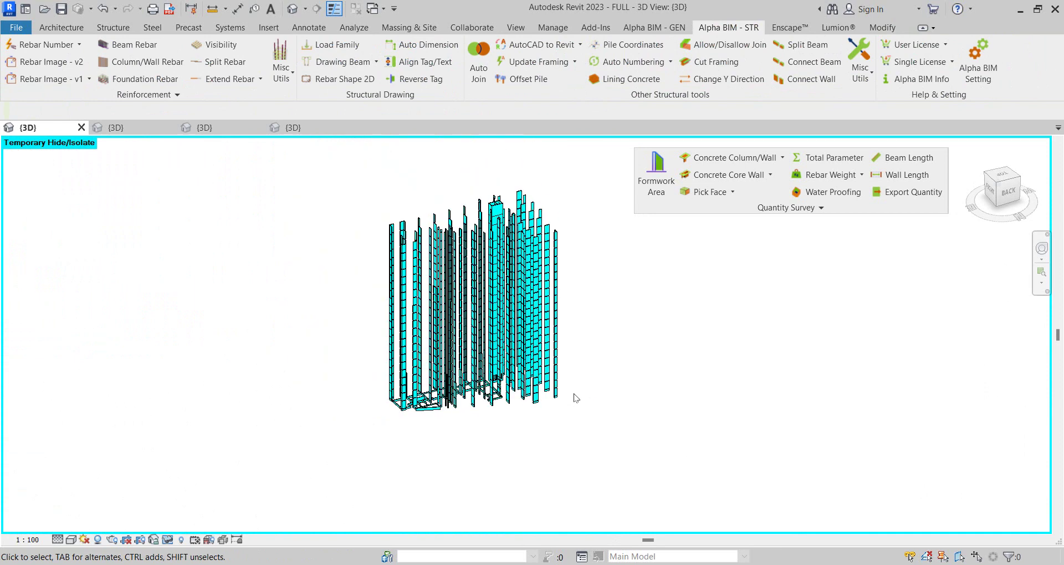
pyautogui.keyDown('shift'); pyautogui.moveTo(574, 395); pyautogui.dragTo(622, 408, button='middle'); pyautogui.keyUp('shift')
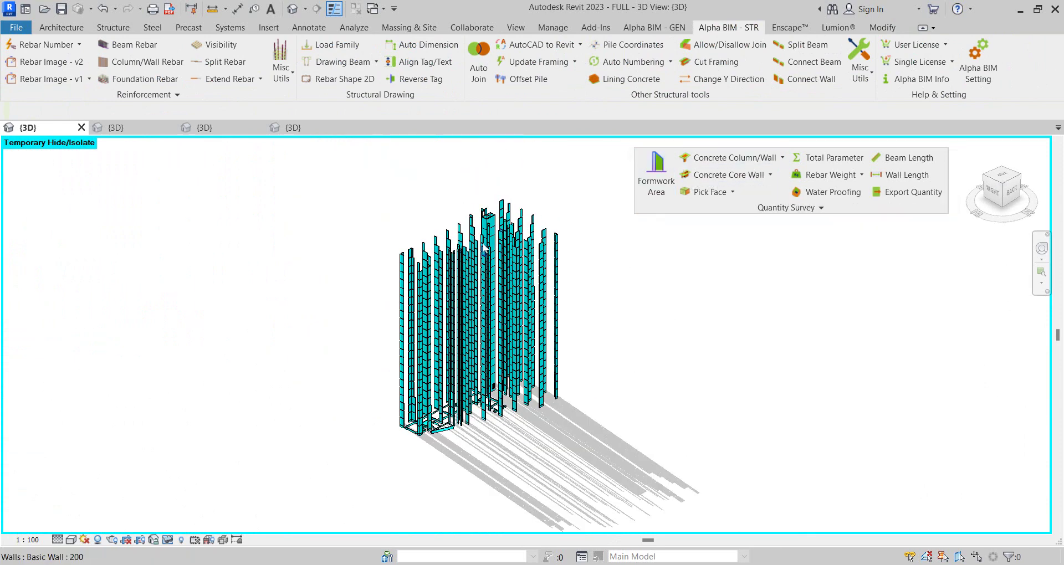
# Show the full building and set Formwork Area to the Structural Wall category
pyautogui.press('h')
pyautogui.press('r')
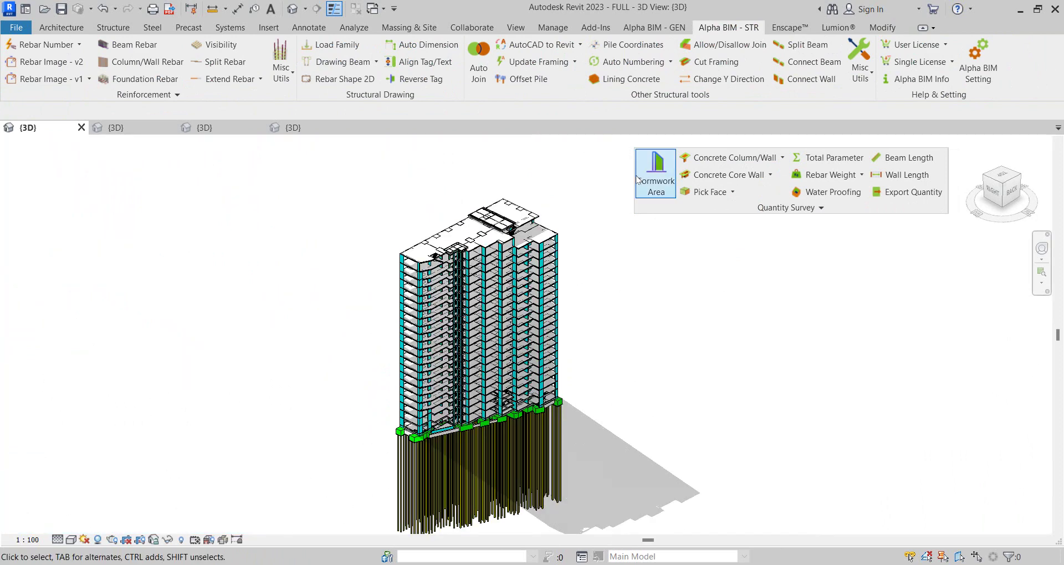
pyautogui.click(656, 174)
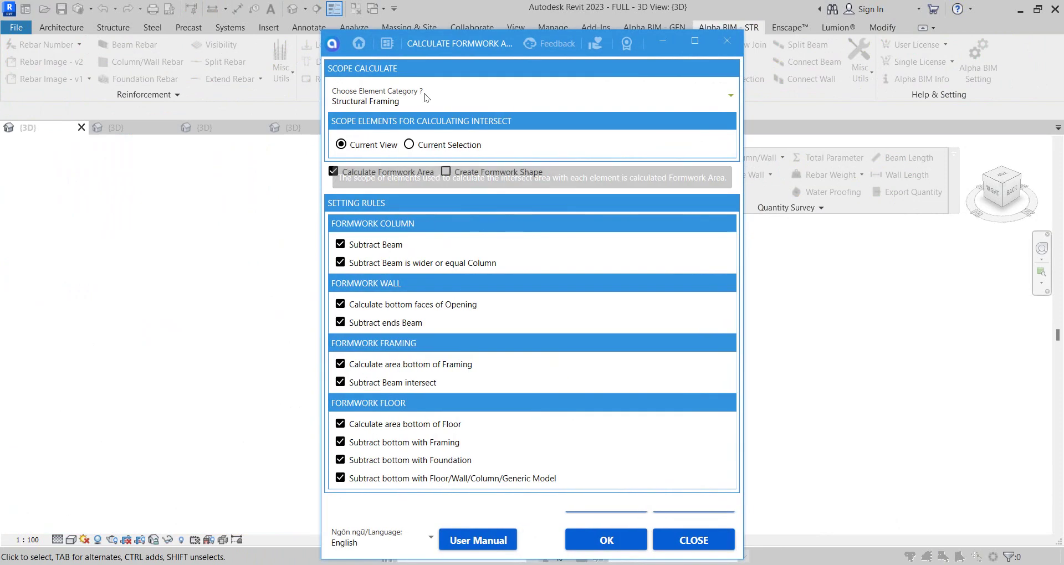
pyautogui.click(421, 97)
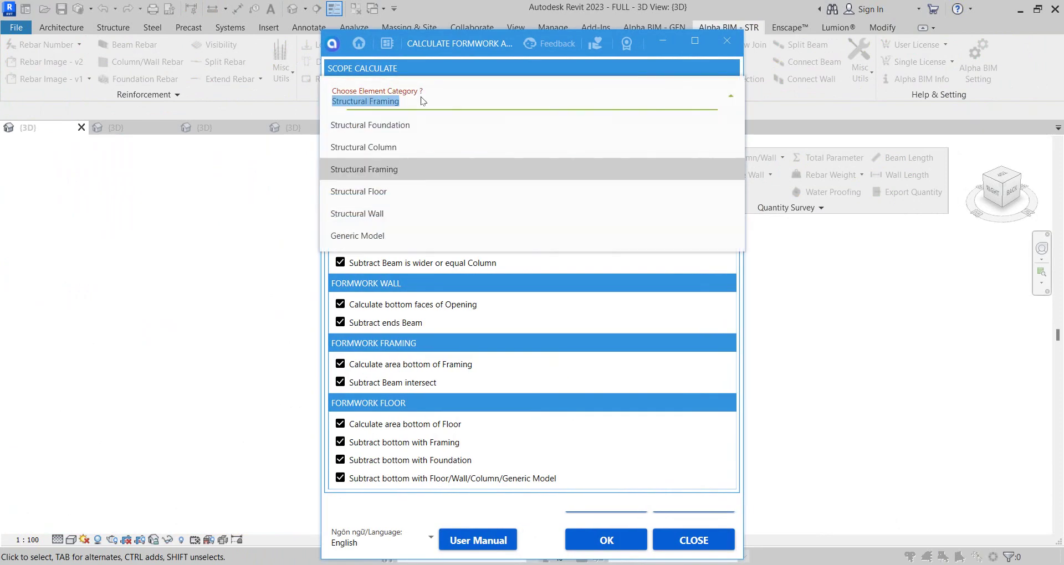
pyautogui.click(394, 213)
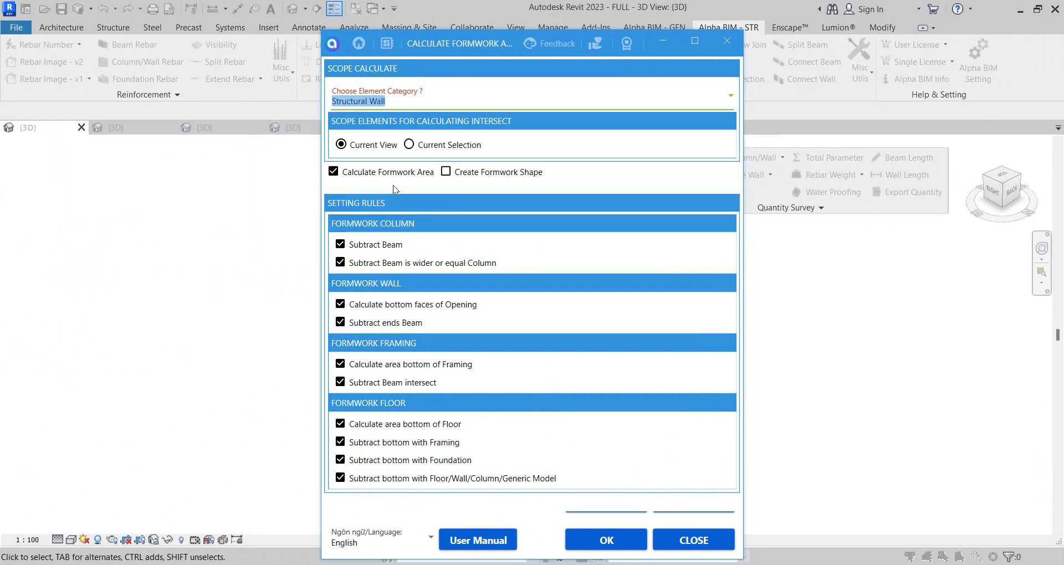
pyautogui.click(624, 542)
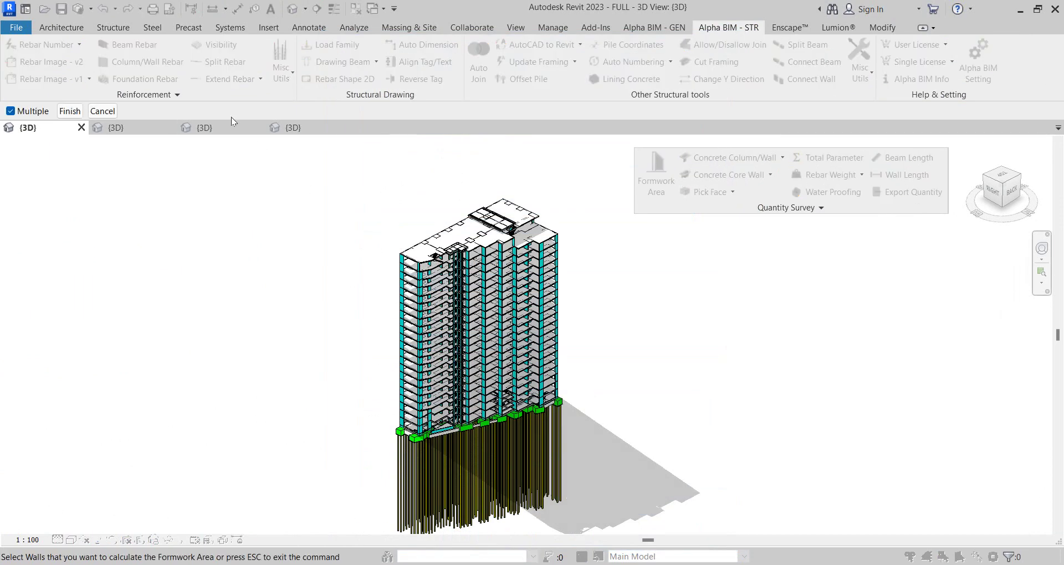
# Window-select all 1268 tower walls and run the wall formwork calculation
pyautogui.moveTo(487, 332); pyautogui.dragTo(308, 178)
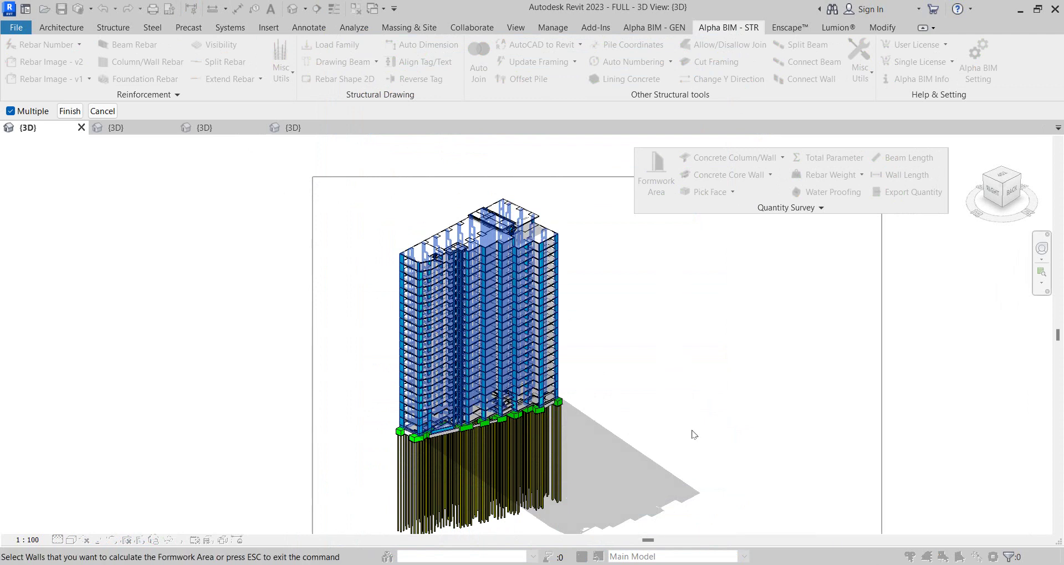
pyautogui.click(76, 112)
pyautogui.moveTo(503, 254)
pyautogui.mouseDown()
pyautogui.moveTo(418, 209)
pyautogui.moveTo(348, 56)
pyautogui.moveTo(382, 64)
pyautogui.mouseUp()
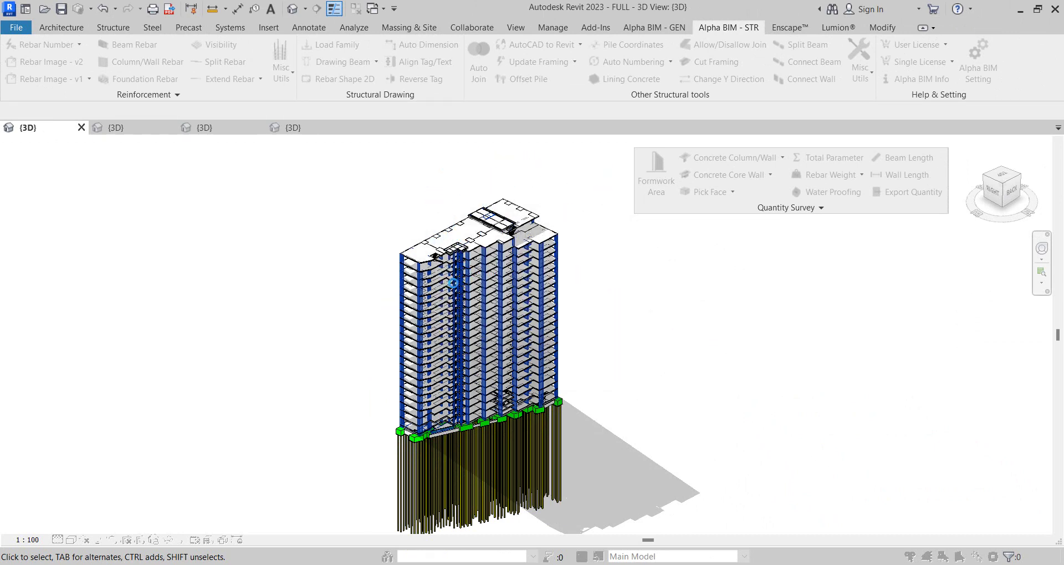
# Isolate the walls category so only the structural walls are shown
pyautogui.scroll(-1, 648, 246)
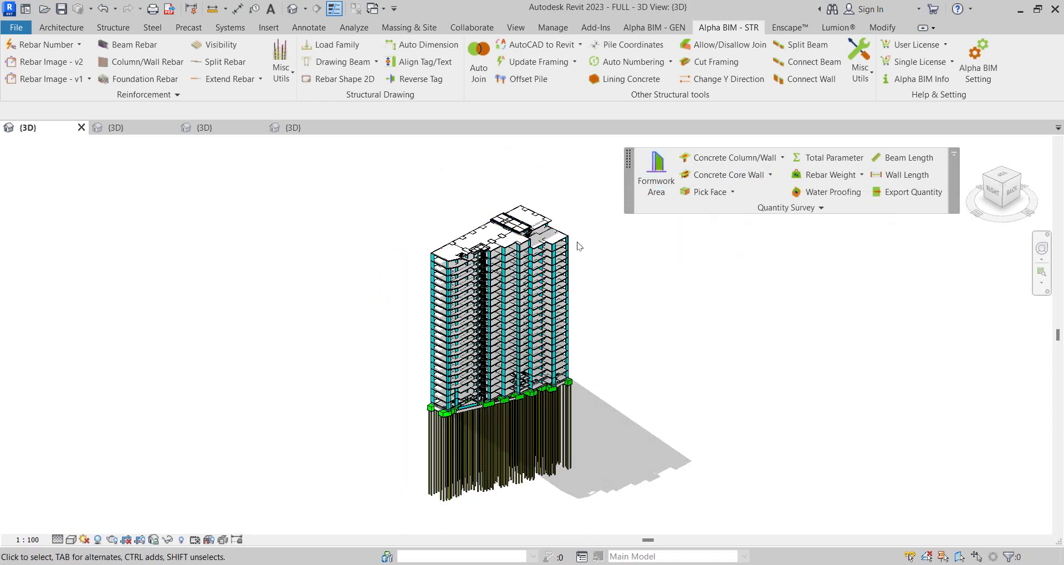
pyautogui.scroll(1, 555, 272)
pyautogui.scroll(3, 547, 258)
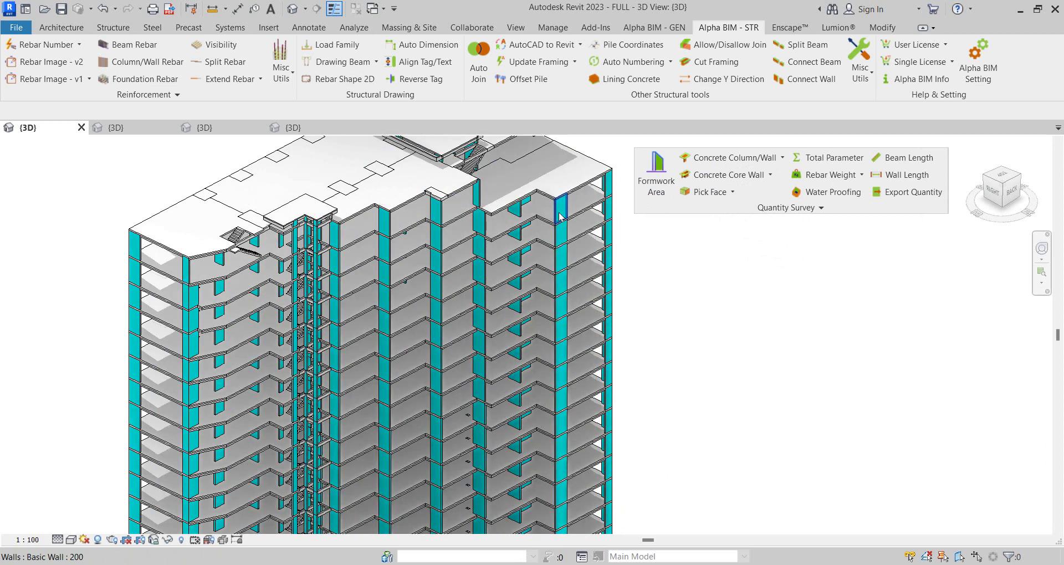
pyautogui.click(561, 217)
pyautogui.press('c')
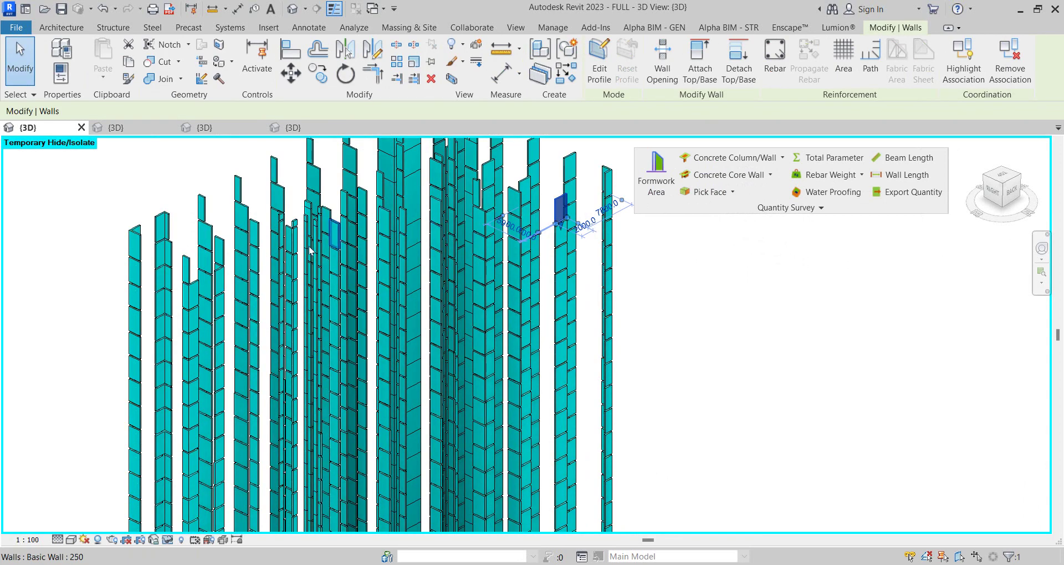
pyautogui.scroll(-1, 532, 243)
pyautogui.scroll(-2, 522, 251)
pyautogui.click(209, 200)
pyautogui.scroll(-2, 209, 201)
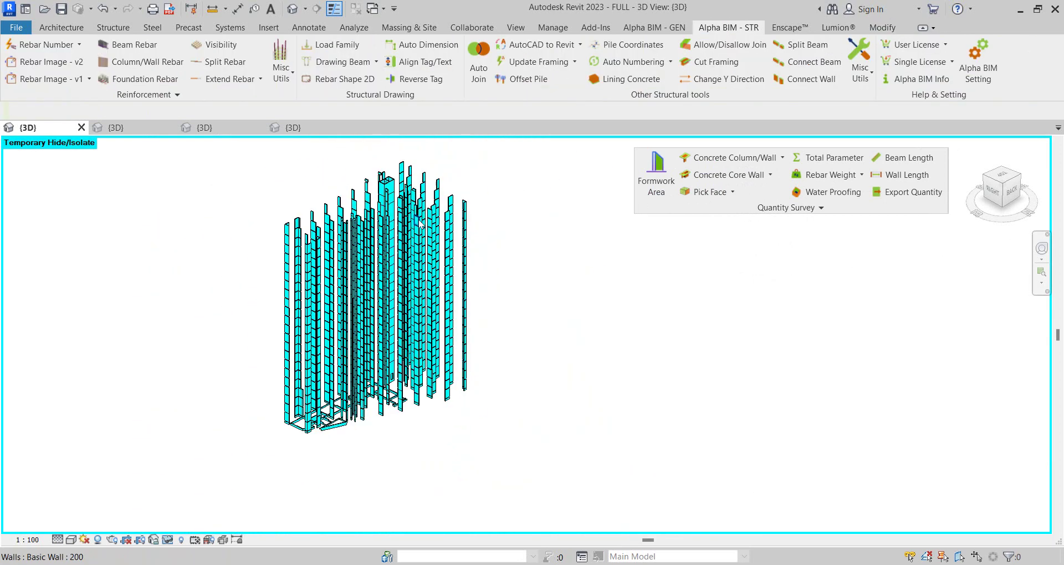
# Pick every isolated wall for Total Parameter and compute their total
pyautogui.click(827, 194)
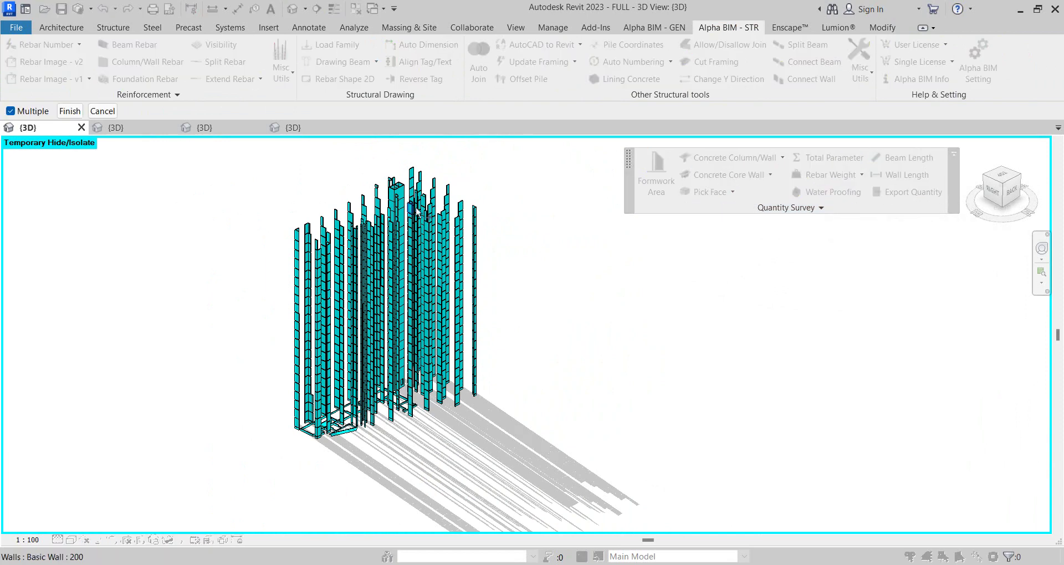
pyautogui.moveTo(574, 426); pyautogui.dragTo(119, 163)
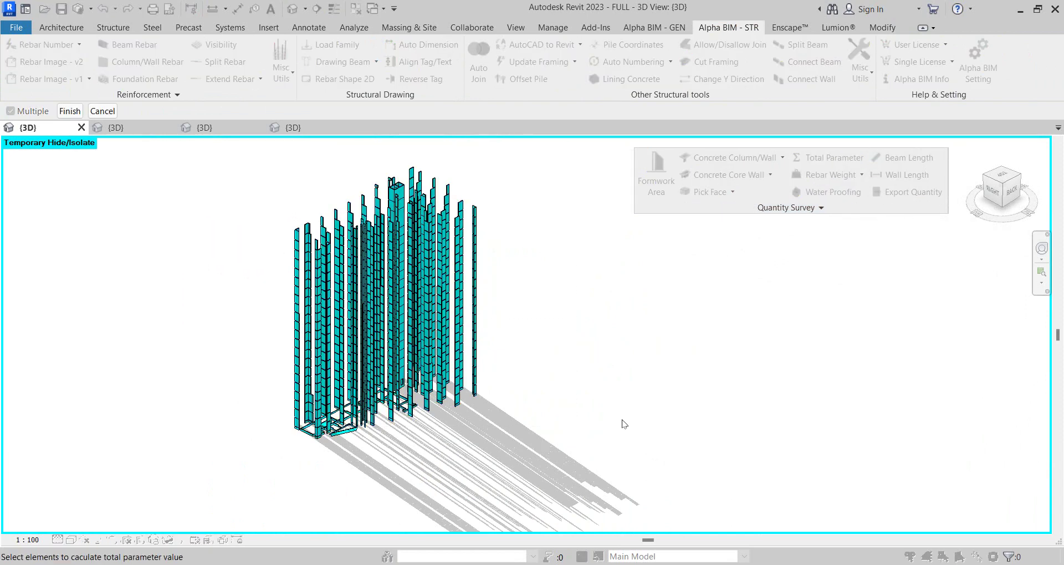
pyautogui.scroll(-1, 621, 420)
pyautogui.moveTo(614, 471); pyautogui.dragTo(363, 304)
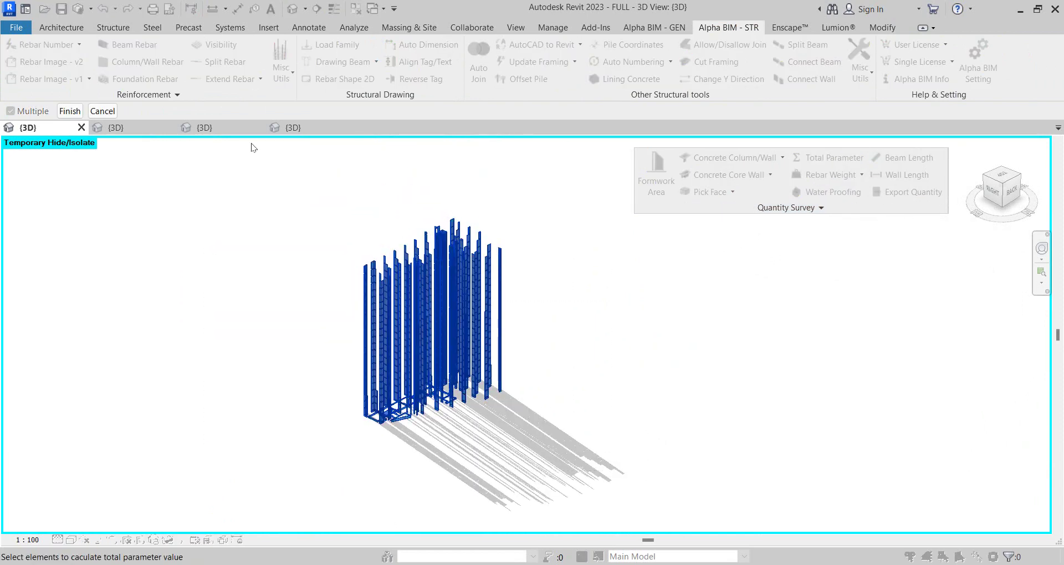
pyautogui.click(70, 111)
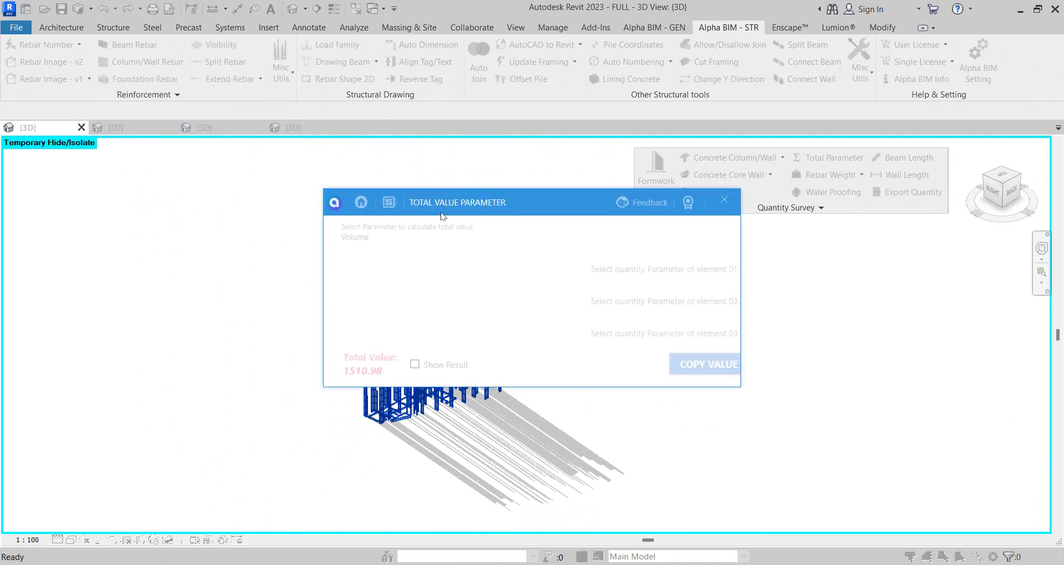
# Switch the total from Volume 1510.98 to ALB_FormworkArea (13968), then close the totalling window
pyautogui.moveTo(214, 280); pyautogui.dragTo(96, 278)
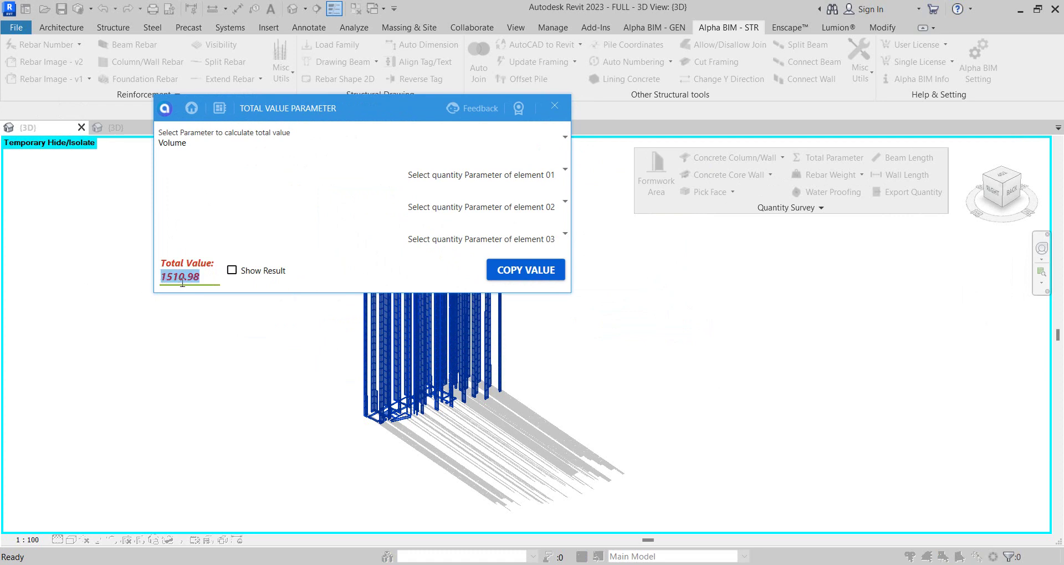
pyautogui.click(206, 281)
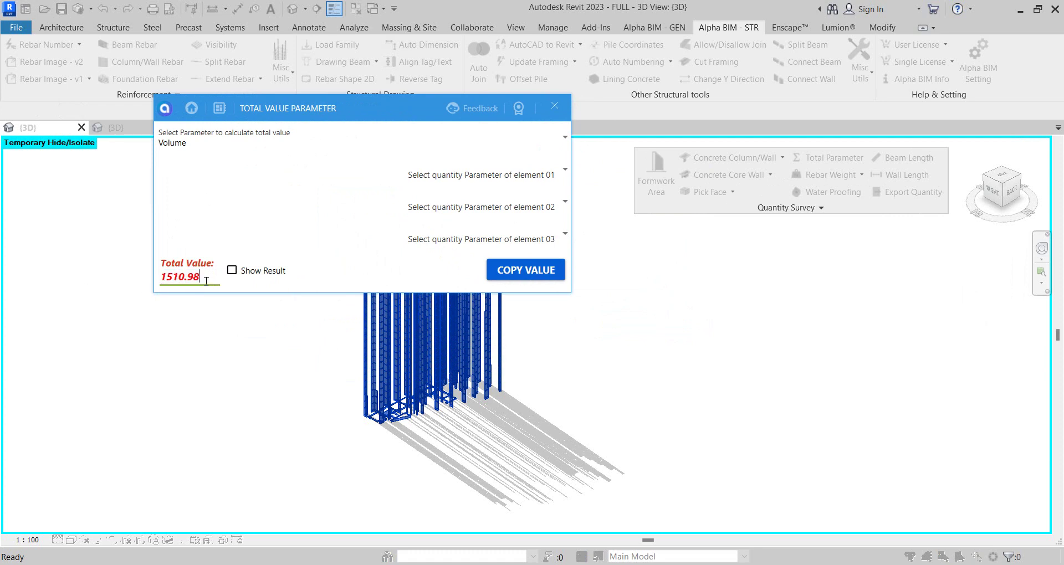
pyautogui.click(194, 142)
pyautogui.write('A')
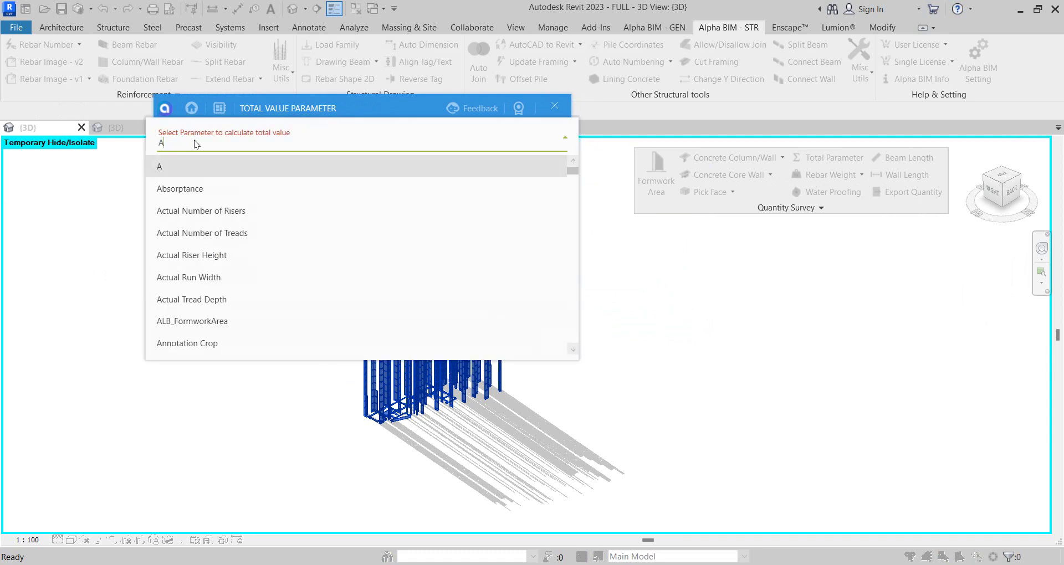
pyautogui.write('LB_FormworkArea')
pyautogui.click(219, 318)
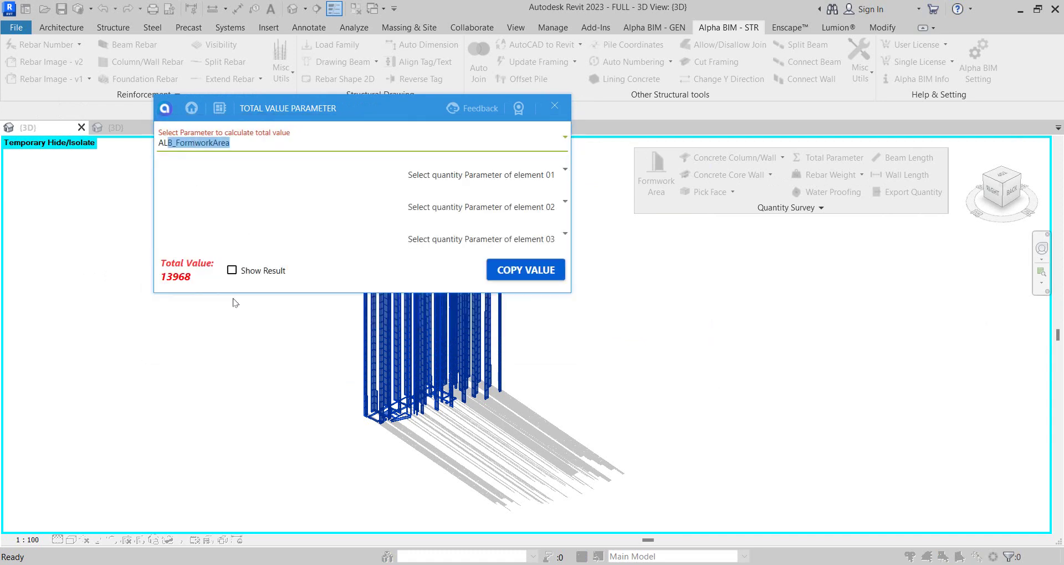
pyautogui.moveTo(287, 109); pyautogui.dragTo(657, 55)
pyautogui.doubleClick(565, 224)
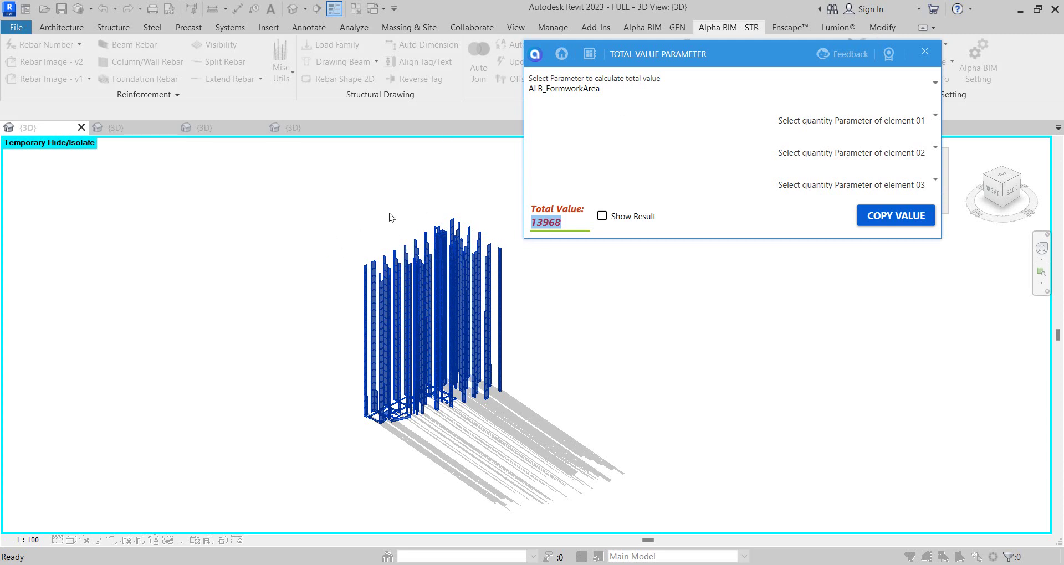
pyautogui.press('Escape')
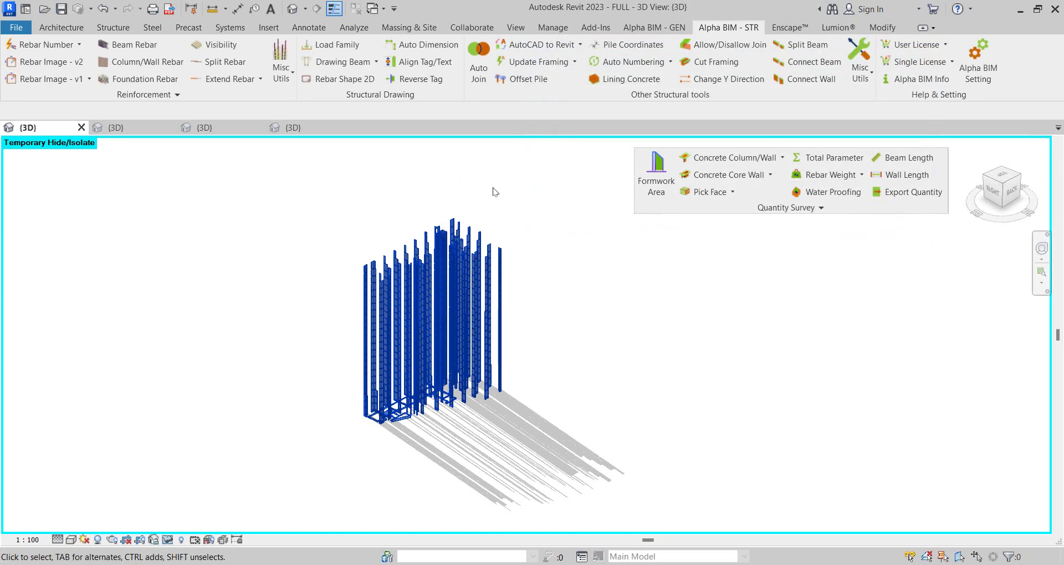
pyautogui.rightClick(493, 187)
# Clear the isolation and switch to the BIM GROUP 12 tower view
pyautogui.click(516, 197)
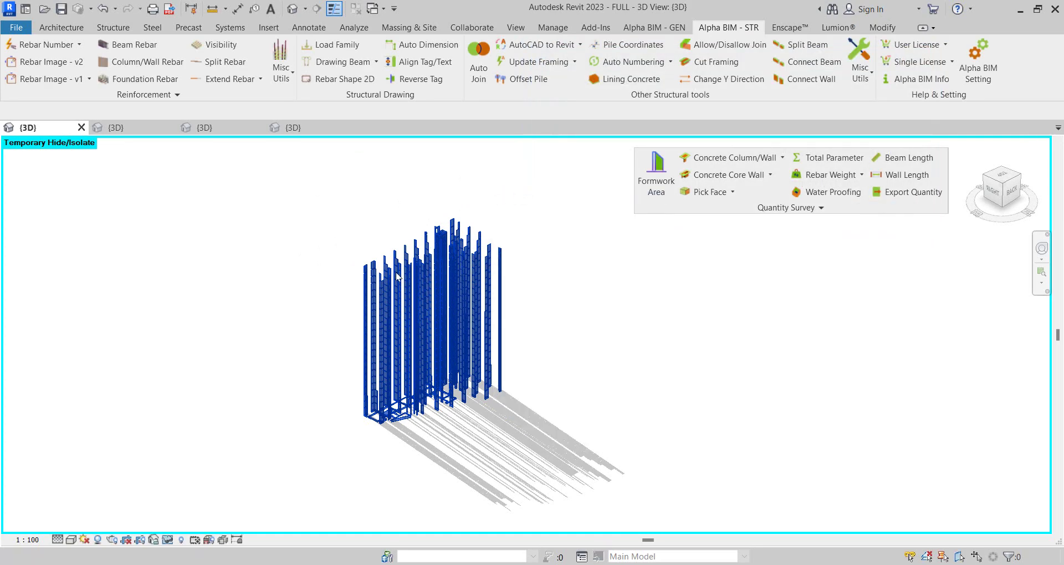
pyautogui.press('h')
pyautogui.press('r')
pyautogui.click(131, 128)
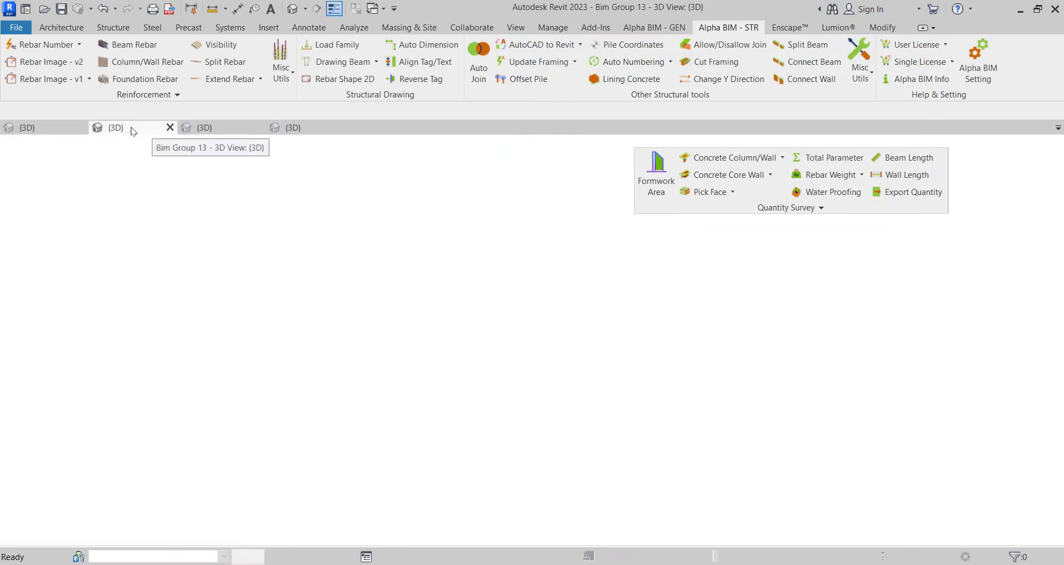
pyautogui.click(221, 128)
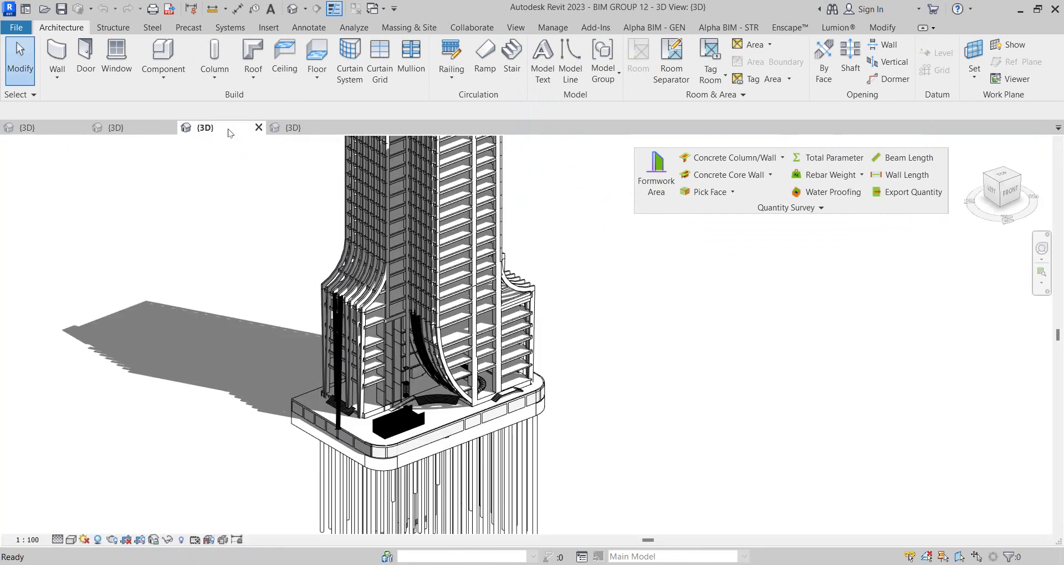
pyautogui.keyDown('shift'); pyautogui.moveTo(564, 331); pyautogui.dragTo(532, 327, button='middle'); pyautogui.keyUp('shift')
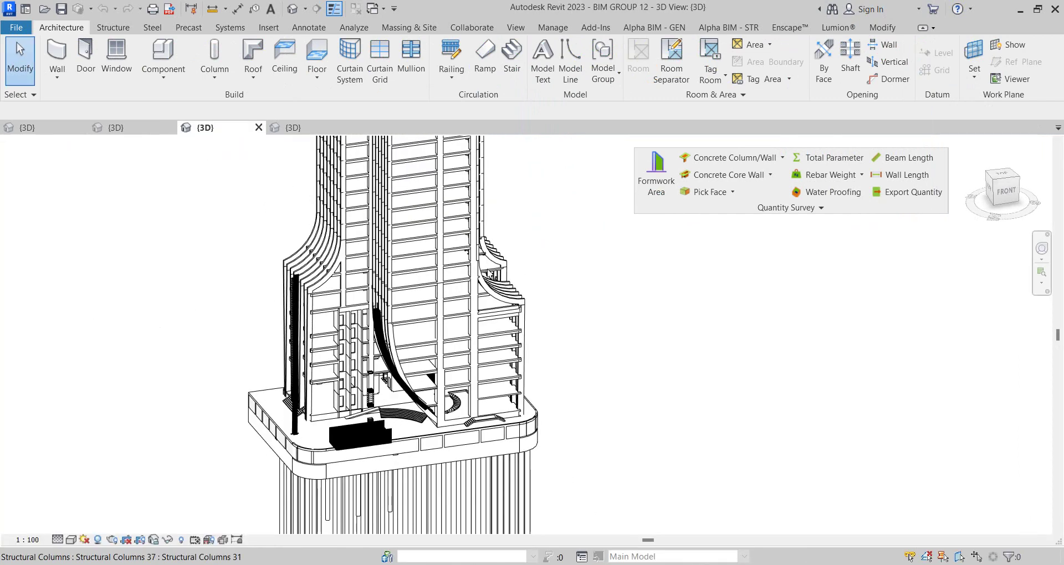
# Run Formwork Area for Structural Column on all 629 tower columns
pyautogui.click(656, 175)
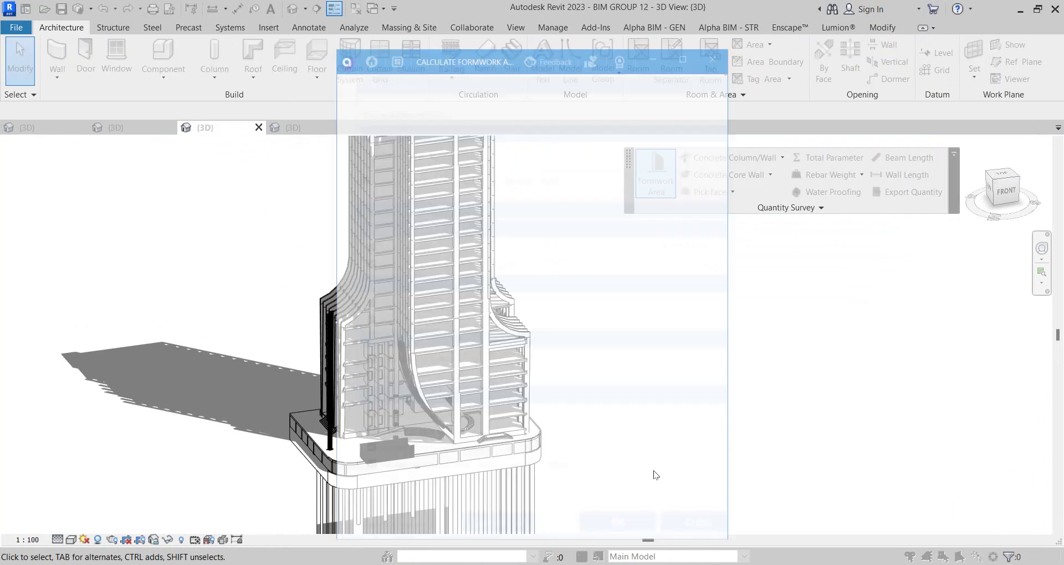
pyautogui.click(426, 108)
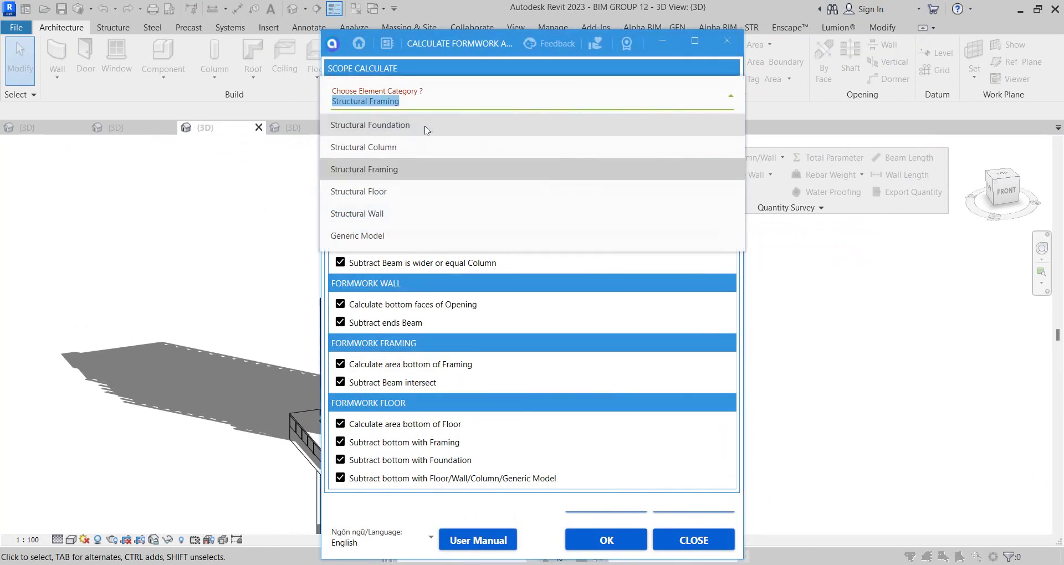
pyautogui.click(420, 147)
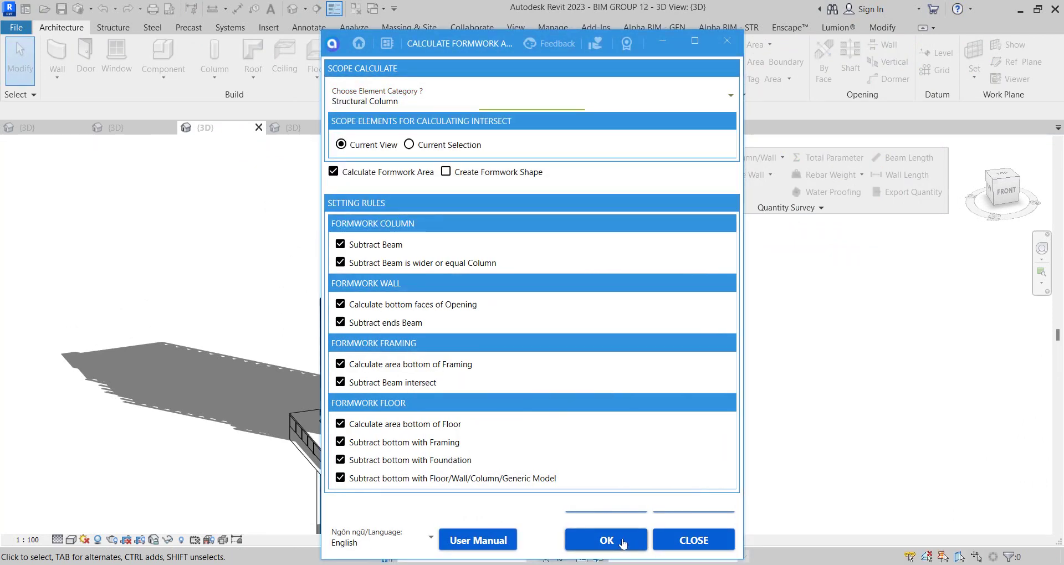
pyautogui.click(606, 541)
pyautogui.scroll(-2, 670, 497)
pyautogui.moveTo(596, 505); pyautogui.dragTo(164, 177)
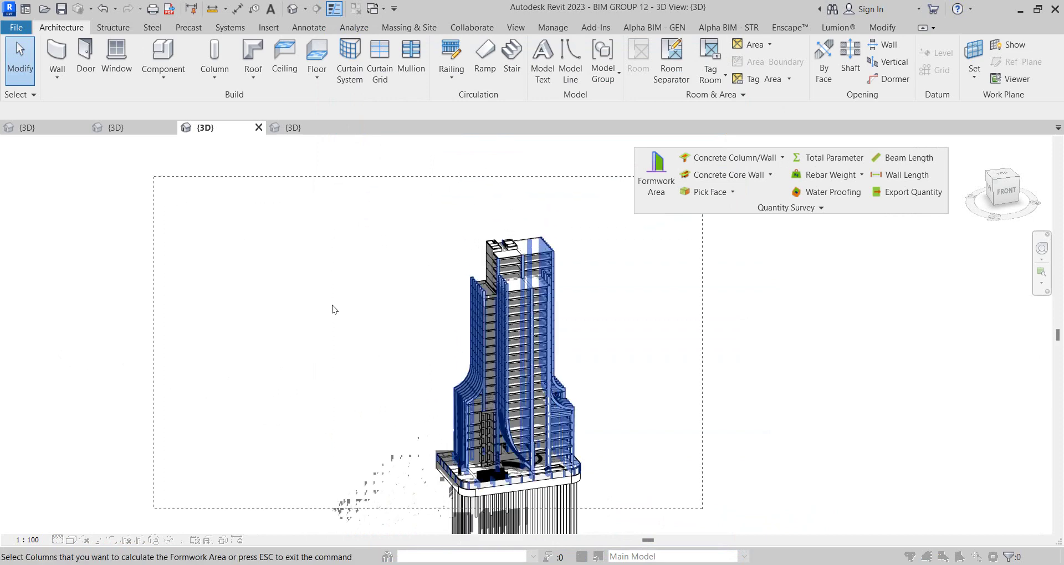
pyautogui.moveTo(331, 305); pyautogui.dragTo(461, 361, button='middle')
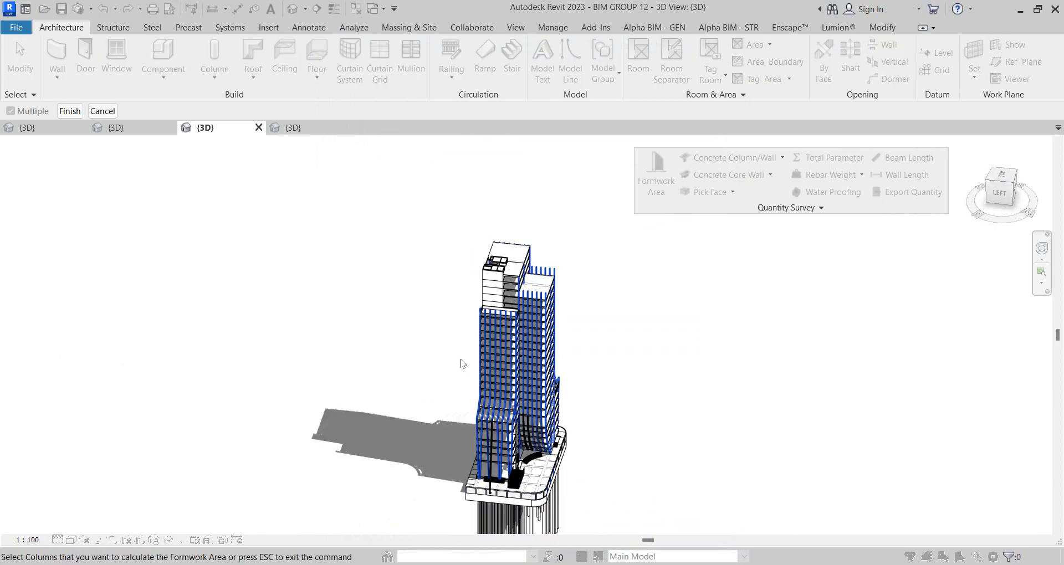
pyautogui.click(70, 111)
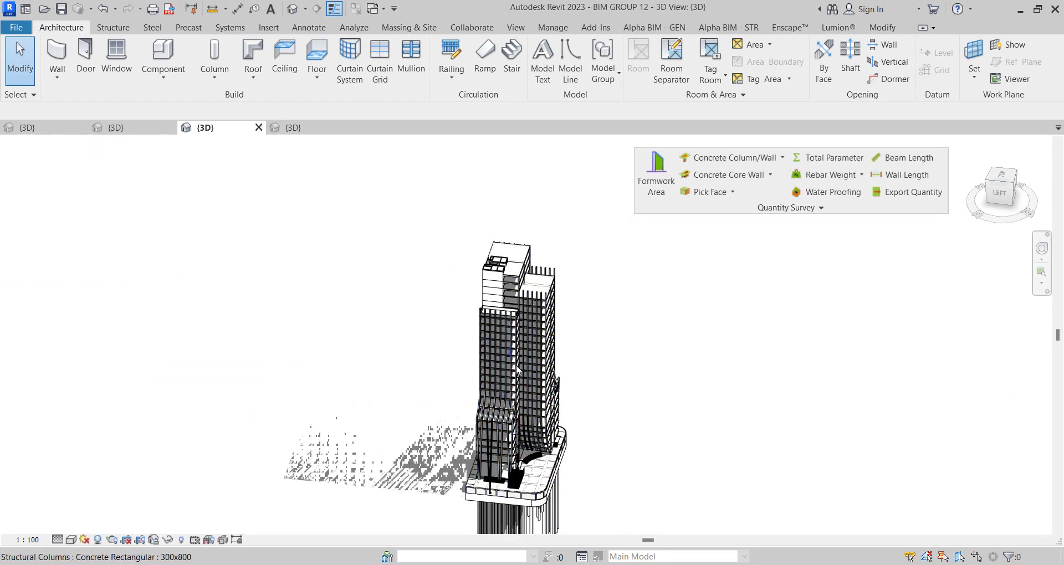
# Orbit the tower slightly and select one of its columns
pyautogui.keyDown('shift'); pyautogui.moveTo(505, 436); pyautogui.dragTo(493, 421, button='middle'); pyautogui.keyUp('shift')
pyautogui.scroll(2, 492, 419)
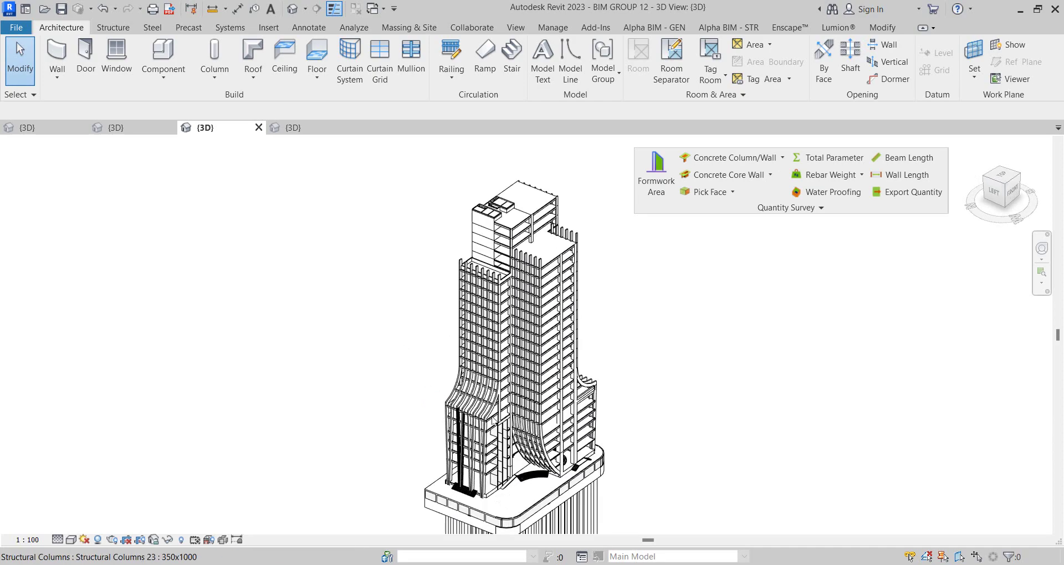
pyautogui.scroll(3, 490, 416)
pyautogui.click(492, 404)
# Isolate the structural columns with IC and select all of them
pyautogui.press('i')
pyautogui.press('c')
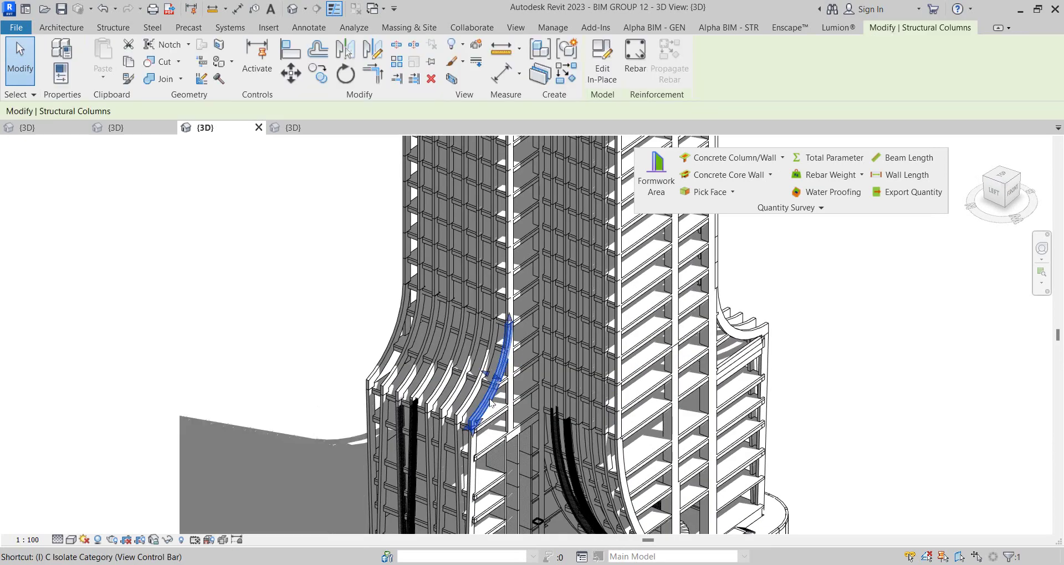
pyautogui.scroll(-5, 492, 404)
pyautogui.click(344, 349)
pyautogui.scroll(-2, 344, 349)
pyautogui.keyDown('shift'); pyautogui.moveTo(344, 349); pyautogui.dragTo(565, 423, button='middle'); pyautogui.keyUp('shift')
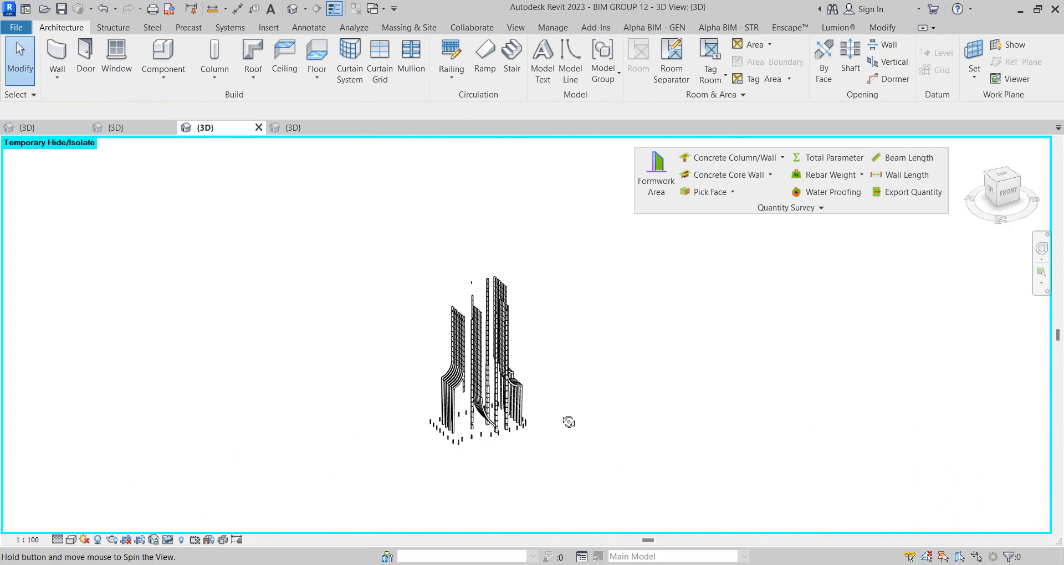
pyautogui.moveTo(349, 216)
pyautogui.mouseDown()
pyautogui.moveTo(624, 440)
pyautogui.moveTo(791, 516)
pyautogui.mouseUp()
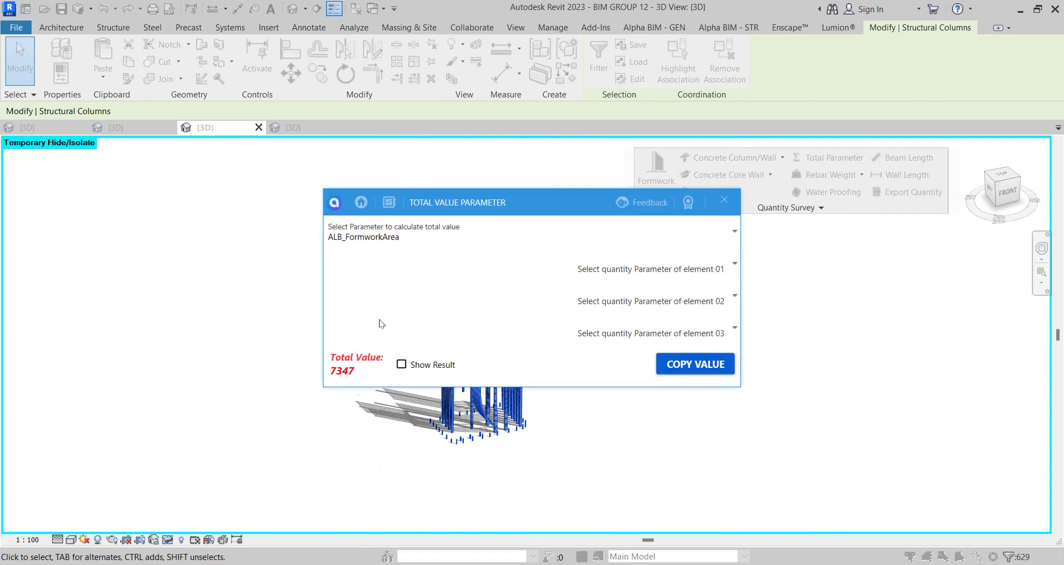
# Total the columns' formwork area (7347) and Volume (1205.95), then close the window
pyautogui.click(380, 235)
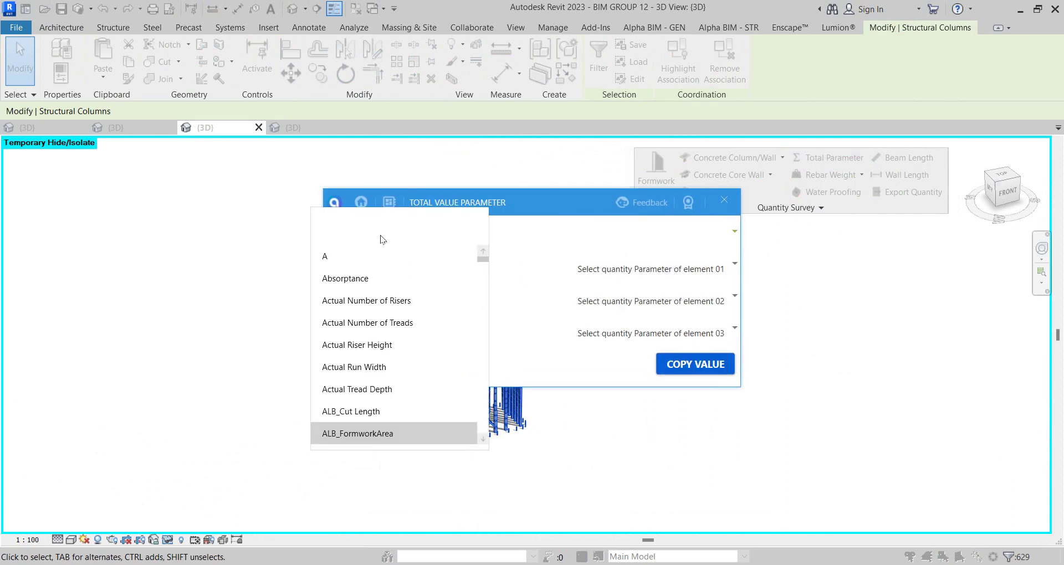
pyautogui.write('v')
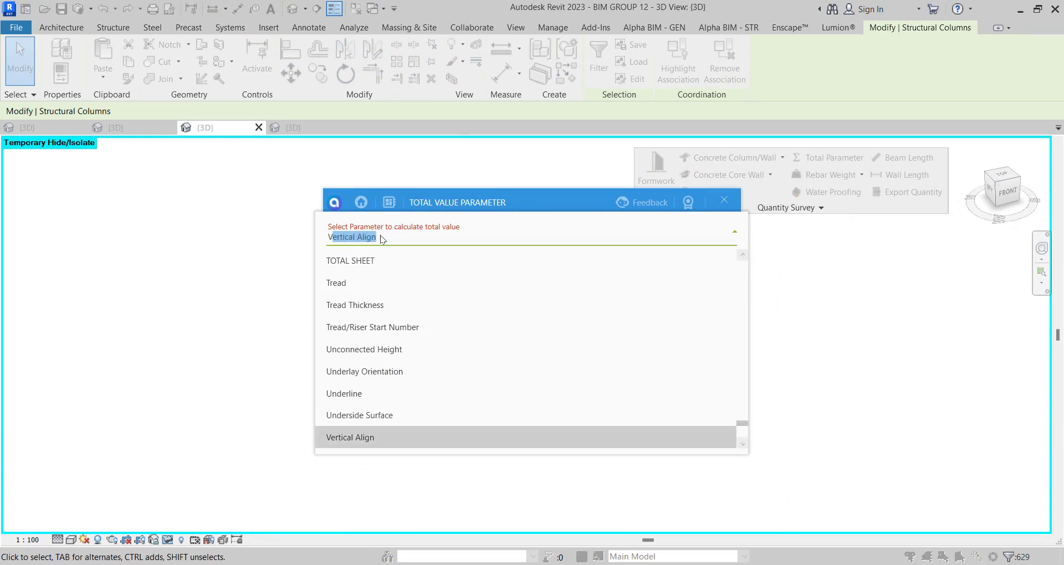
pyautogui.write('olume')
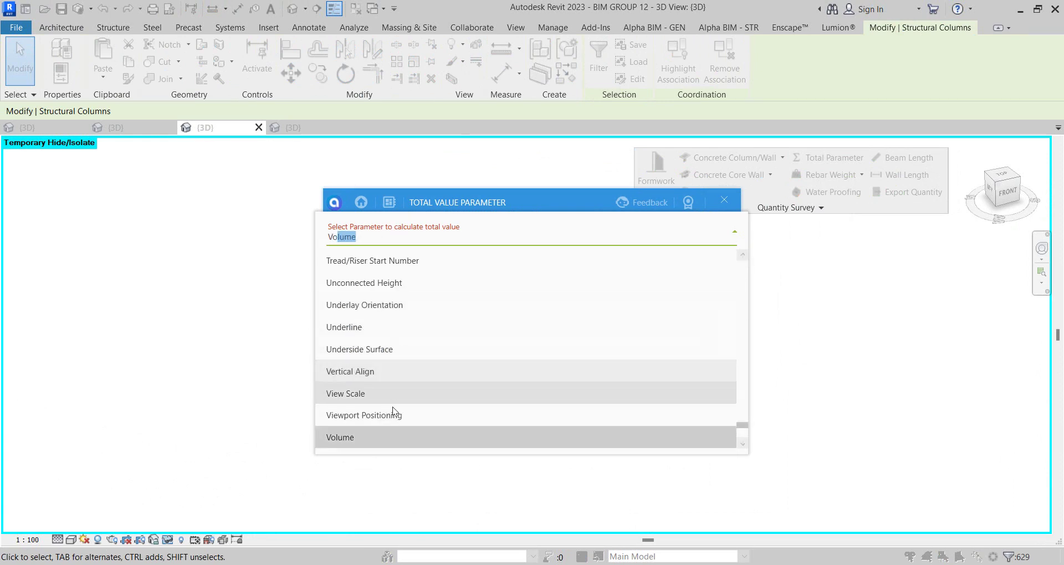
pyautogui.click(383, 440)
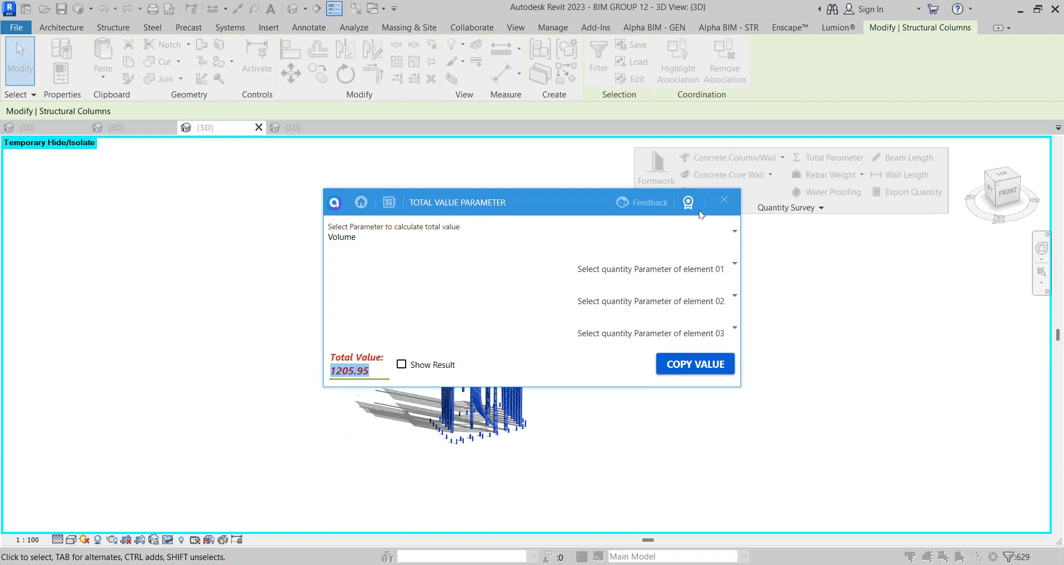
pyautogui.click(729, 205)
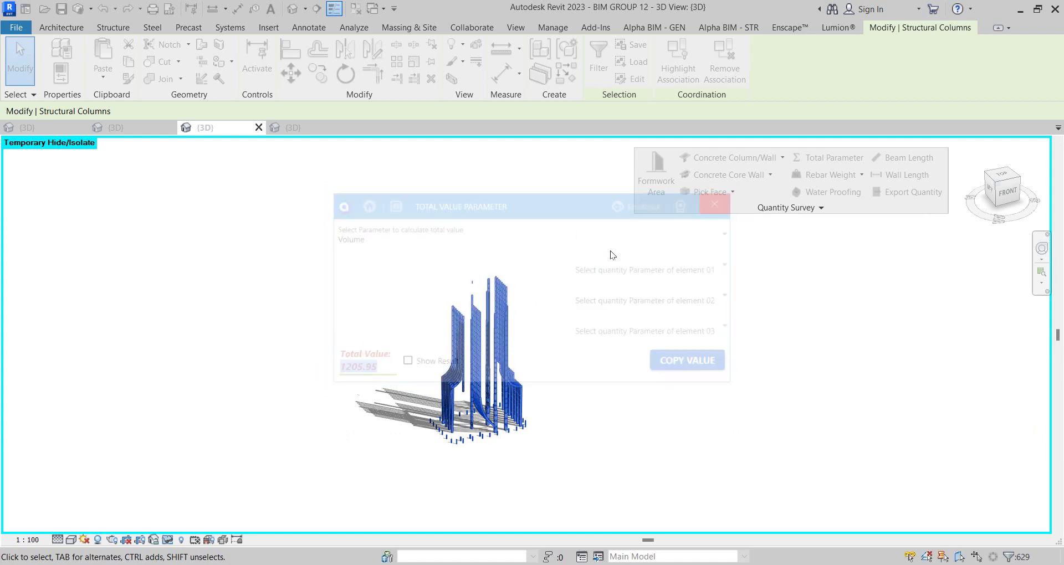
pyautogui.press('Escape')
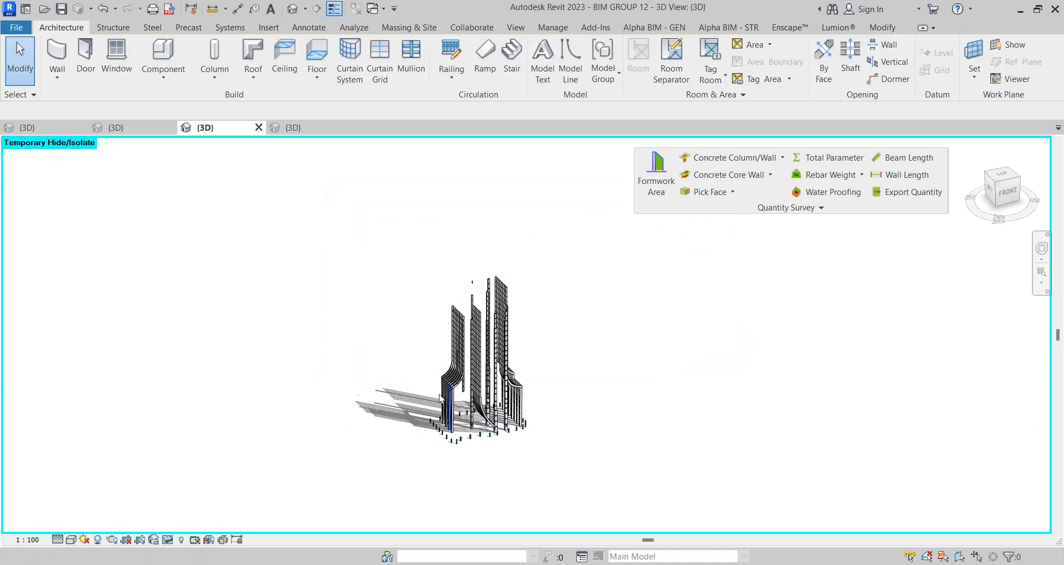
# Total the Volume of a single large column, giving 83.04
pyautogui.scroll(3, 462, 407)
pyautogui.scroll(3, 471, 388)
pyautogui.scroll(2, 485, 351)
pyautogui.moveTo(485, 351)
pyautogui.keyDown('shift'); pyautogui.mouseDown(button='middle')
pyautogui.moveTo(453, 391)
pyautogui.moveTo(451, 351)
pyautogui.moveTo(477, 304)
pyautogui.moveTo(557, 244)
pyautogui.moveTo(675, 238)
pyautogui.moveTo(464, 299)
pyautogui.moveTo(281, 314)
pyautogui.moveTo(327, 380)
pyautogui.mouseUp(button='middle'); pyautogui.keyUp('shift')
pyautogui.scroll(3, 453, 392)
pyautogui.click(446, 319)
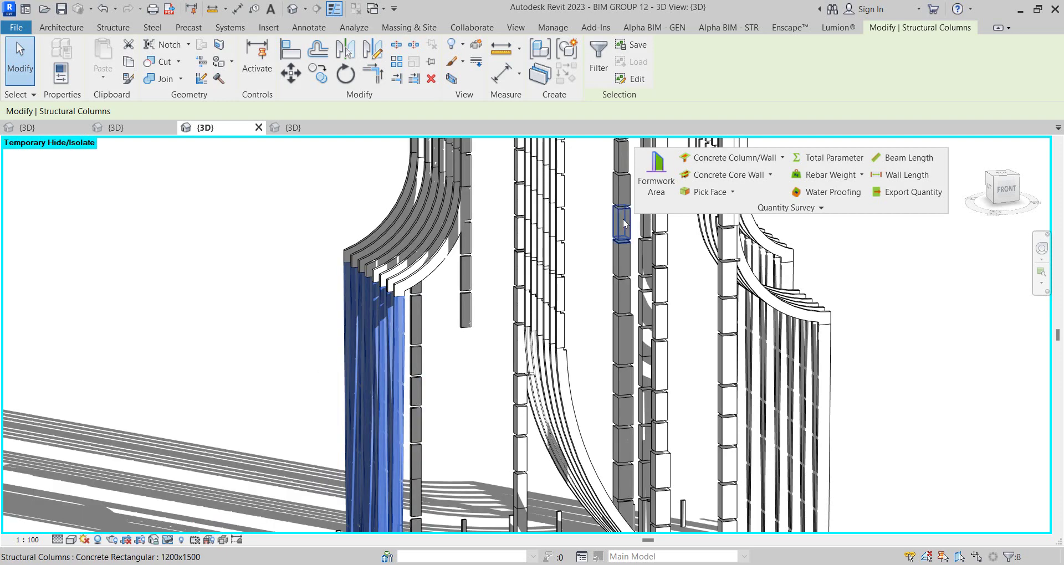
pyautogui.click(828, 157)
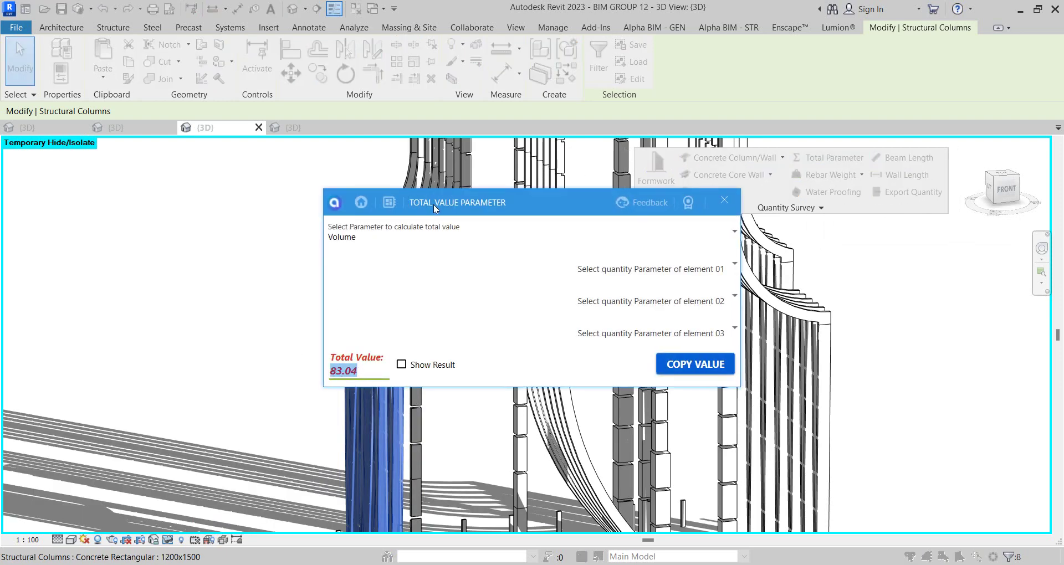
pyautogui.click(725, 200)
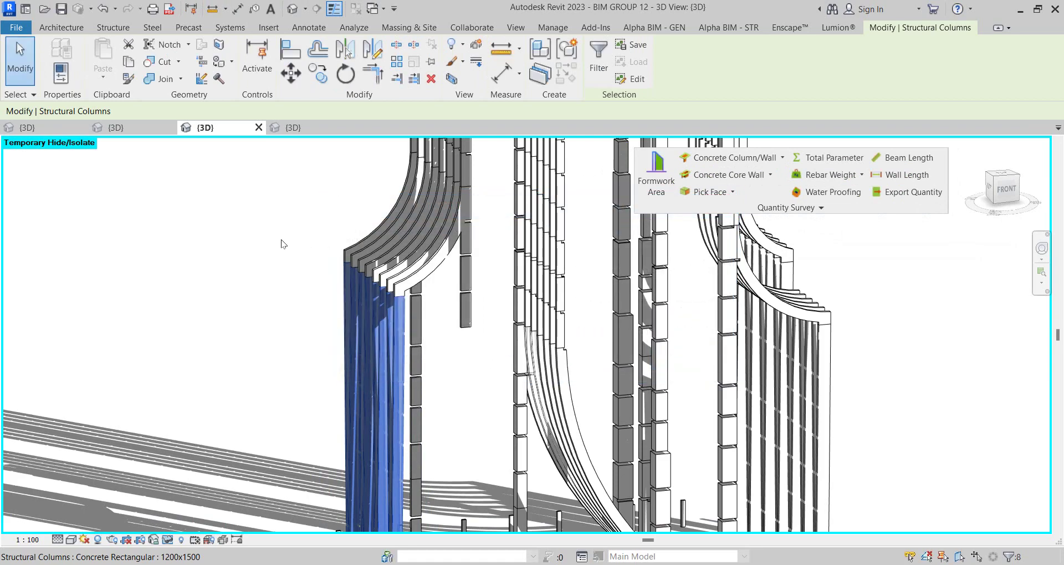
pyautogui.rightClick(281, 240)
pyautogui.click(307, 221)
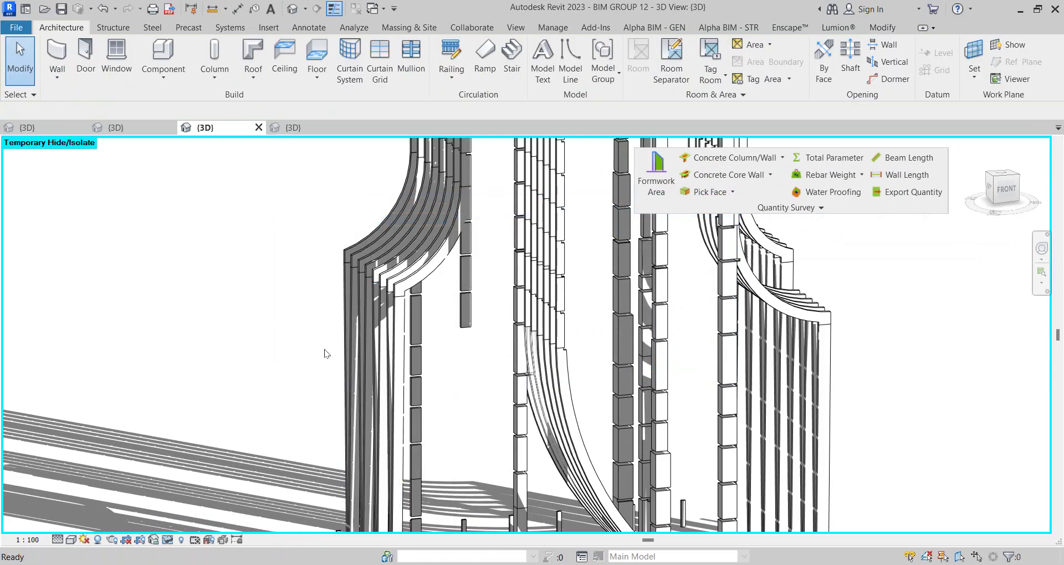
# Clear the isolation, orbit toward the left-front corner, and bring up Alpha BIM structural tools
pyautogui.press('h')
pyautogui.press('r')
pyautogui.keyDown('shift'); pyautogui.moveTo(324, 348); pyautogui.dragTo(385, 351, button='middle'); pyautogui.keyUp('shift')
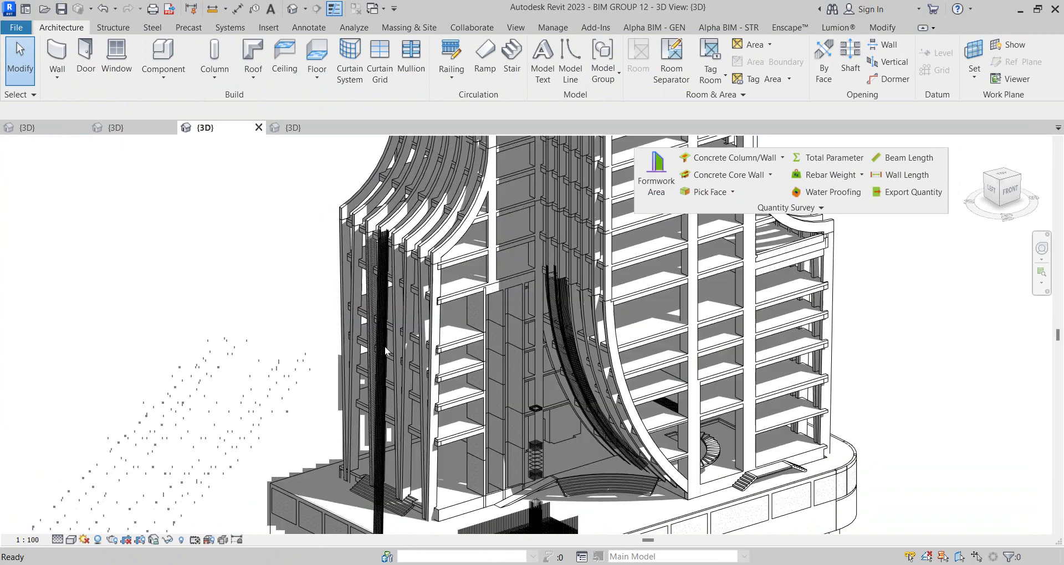
pyautogui.scroll(1, 531, 261)
pyautogui.scroll(1, 531, 261)
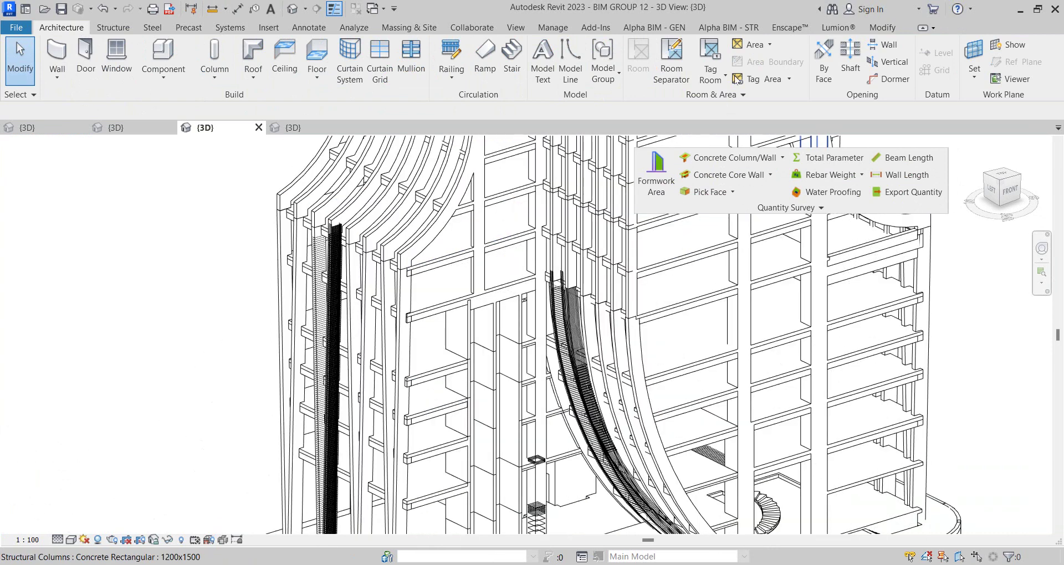
pyautogui.click(728, 27)
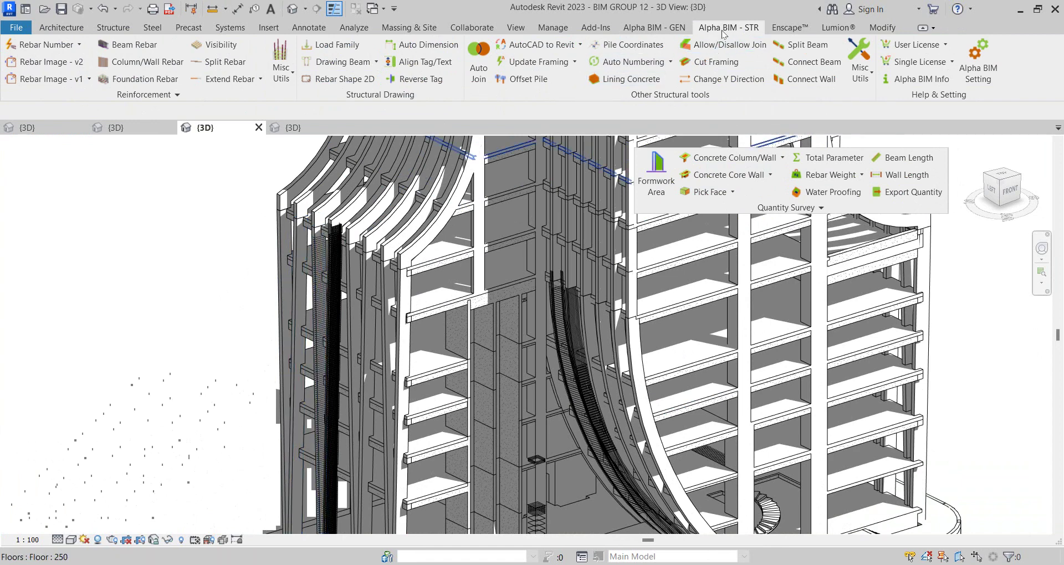
pyautogui.click(673, 31)
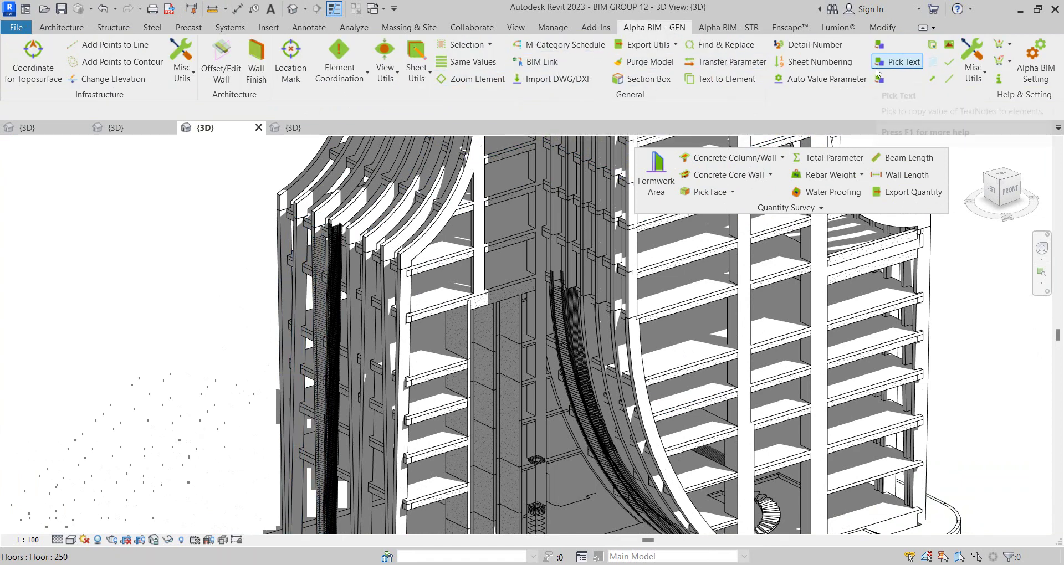
pyautogui.click(745, 30)
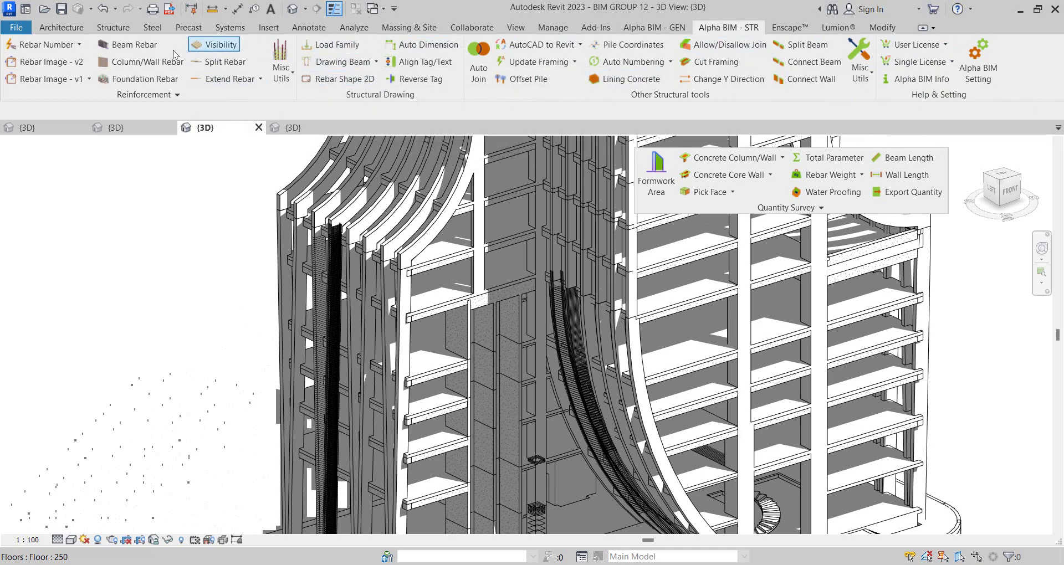
# Apply the Alpha BIM Rebar Visibility settings and zoom in on the column rebar
pyautogui.click(217, 44)
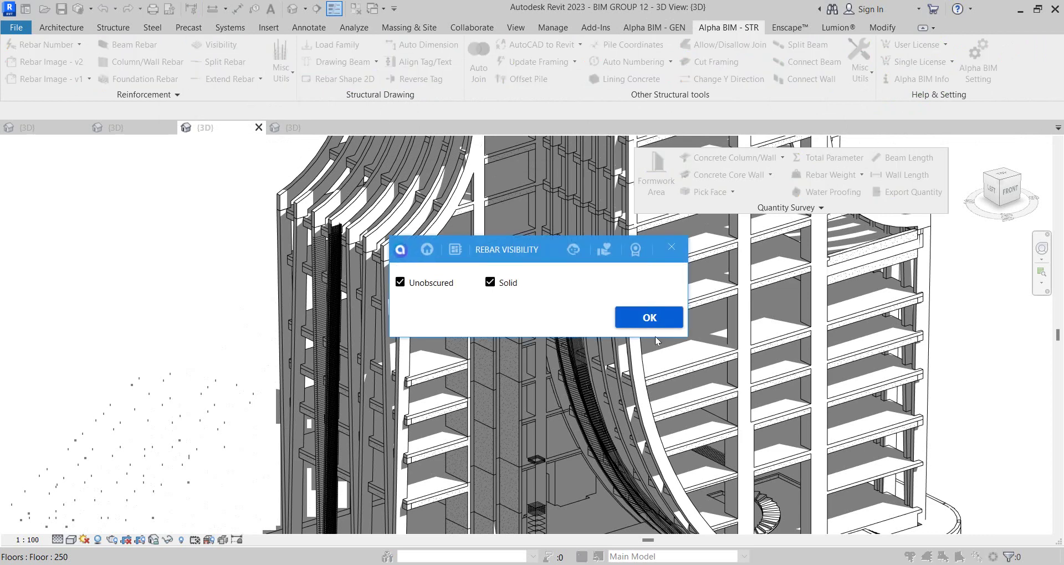
pyautogui.click(649, 319)
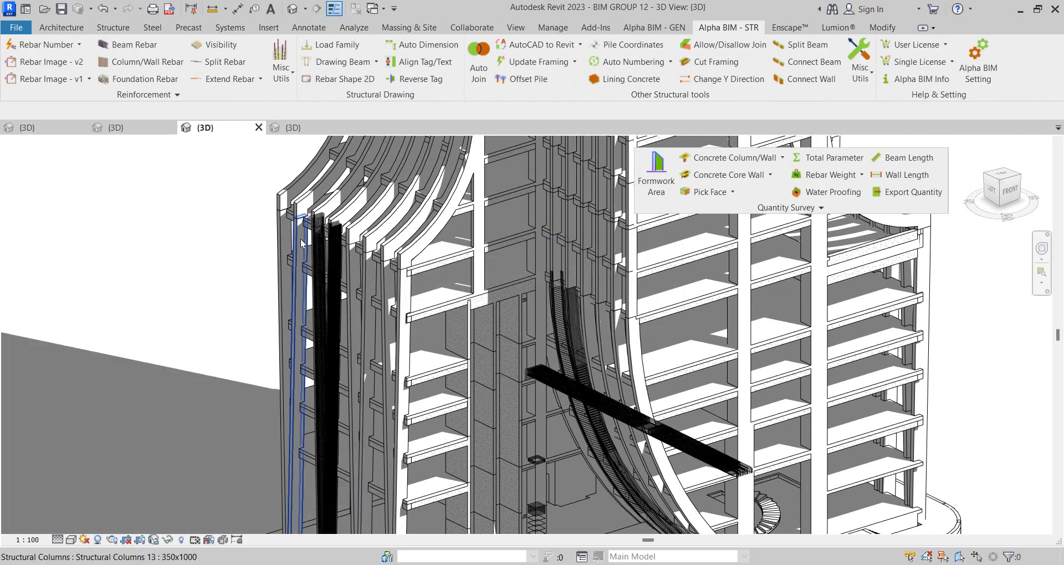
pyautogui.scroll(2, 318, 242)
pyautogui.scroll(2, 319, 242)
pyautogui.scroll(1, 332, 239)
pyautogui.scroll(2, 377, 221)
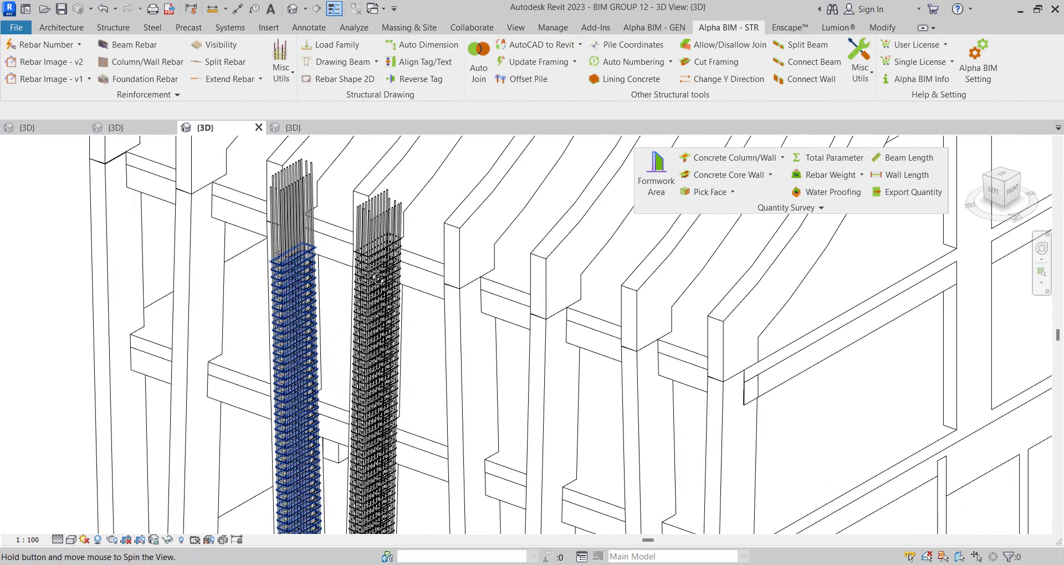
# Isolate the column rebar with HI and window-select all the bars
pyautogui.click(387, 216)
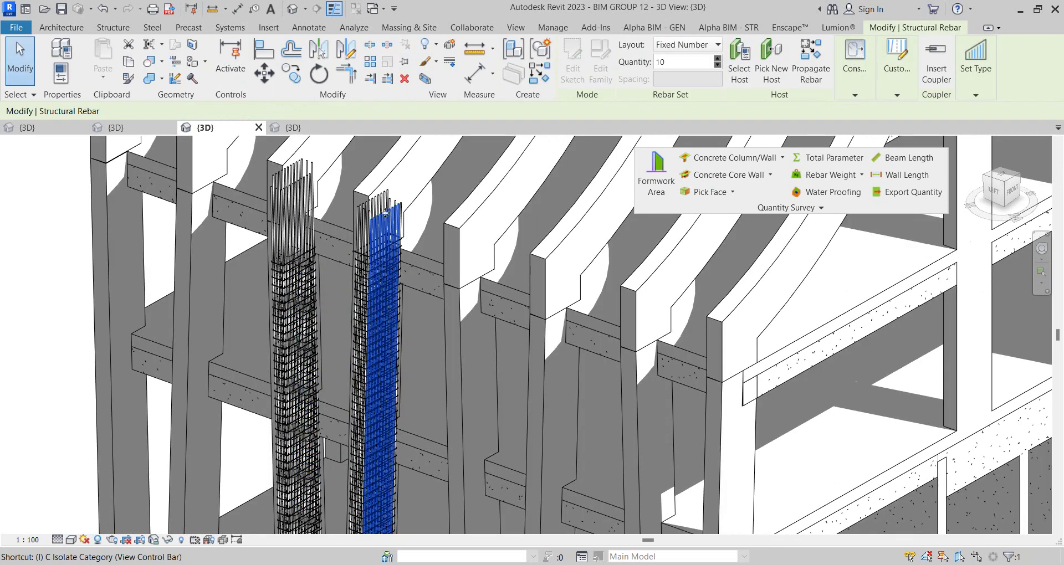
pyautogui.press('h')
pyautogui.press('i')
pyautogui.moveTo(383, 261)
pyautogui.keyDown('shift'); pyautogui.mouseDown(button='middle')
pyautogui.moveTo(469, 305)
pyautogui.moveTo(483, 267)
pyautogui.moveTo(463, 299)
pyautogui.mouseUp(button='middle'); pyautogui.keyUp('shift')
pyautogui.press('Escape')
pyautogui.moveTo(502, 392)
pyautogui.keyDown('shift'); pyautogui.mouseDown(button='middle')
pyautogui.moveTo(511, 333)
pyautogui.moveTo(496, 364)
pyautogui.mouseUp(button='middle'); pyautogui.keyUp('shift')
pyautogui.scroll(-2, 494, 327)
pyautogui.scroll(-1, 494, 365)
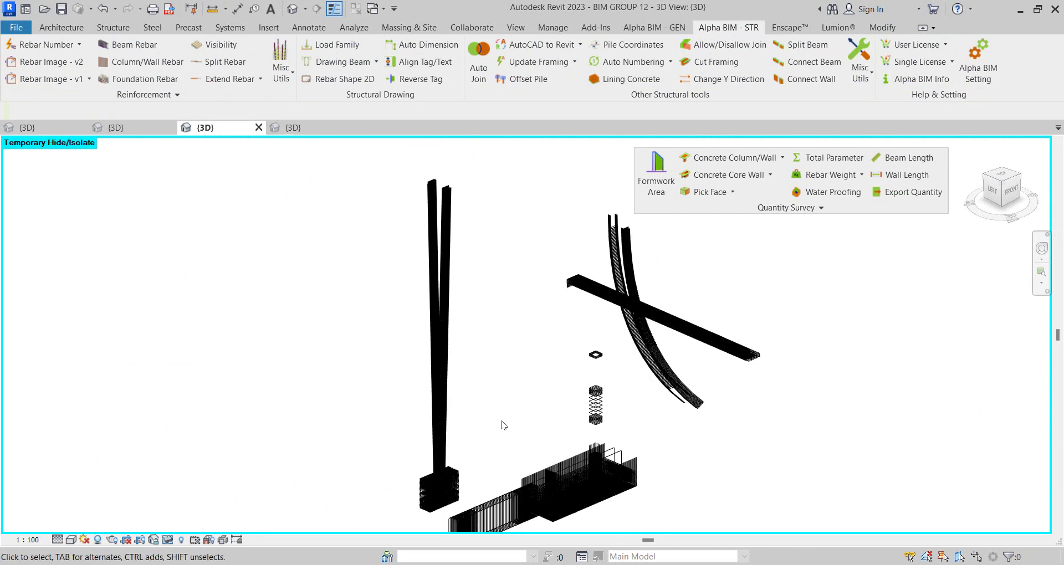
pyautogui.moveTo(501, 420)
pyautogui.mouseDown()
pyautogui.moveTo(324, 152)
pyautogui.moveTo(326, 162)
pyautogui.mouseUp()
# Compute the selected rebar's weight with Alpha BIM Rebar Weight: 6478.865 kg
pyautogui.click(810, 61)
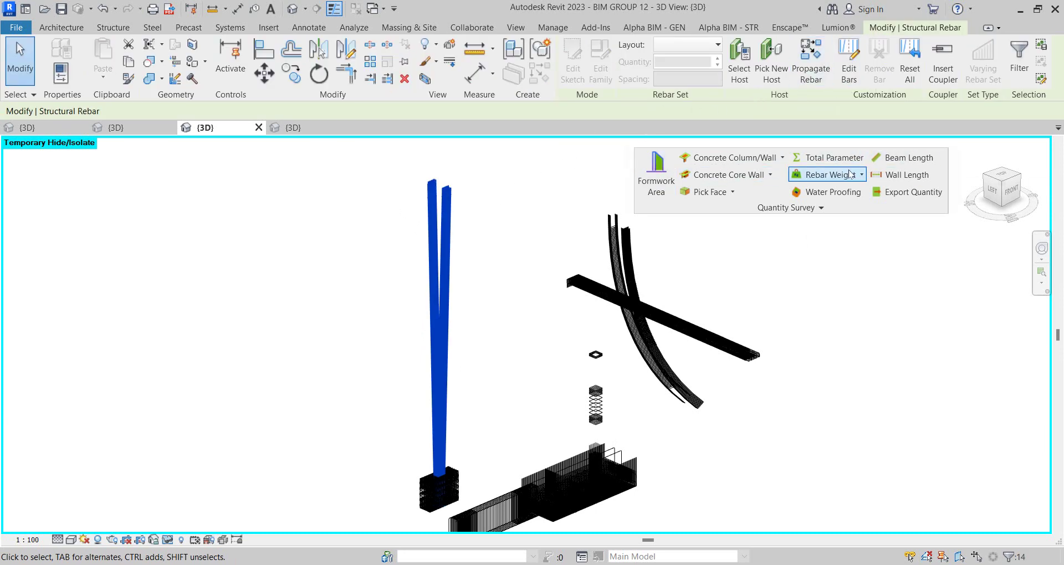
pyautogui.click(825, 178)
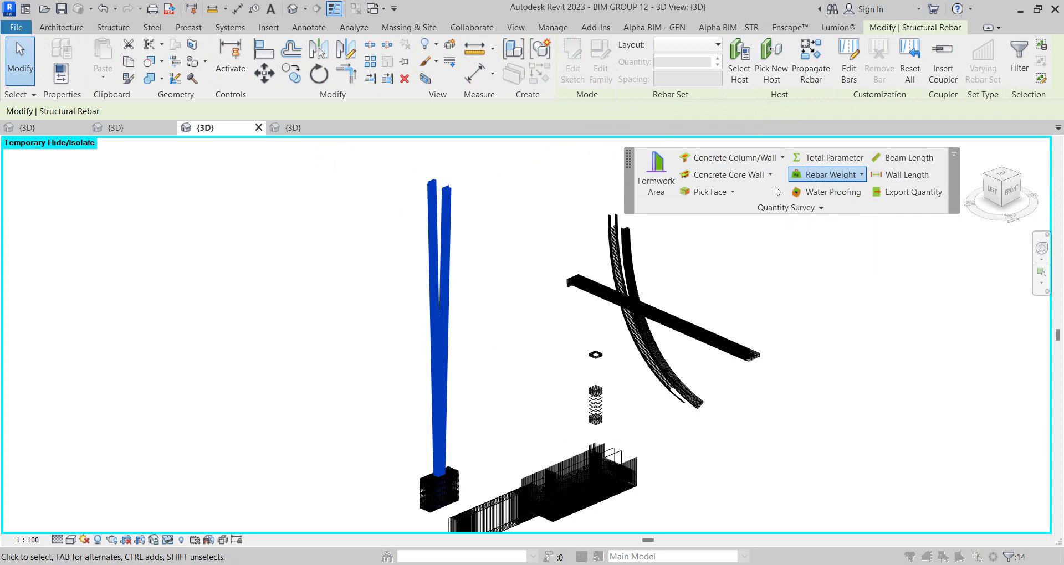
pyautogui.moveTo(775, 148); pyautogui.dragTo(446, 207)
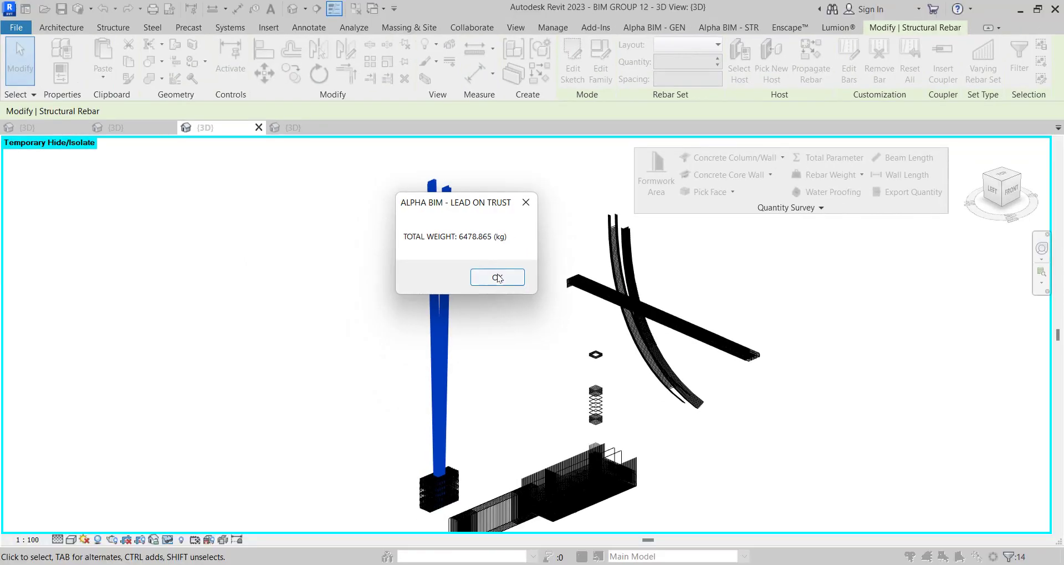
pyautogui.click(498, 278)
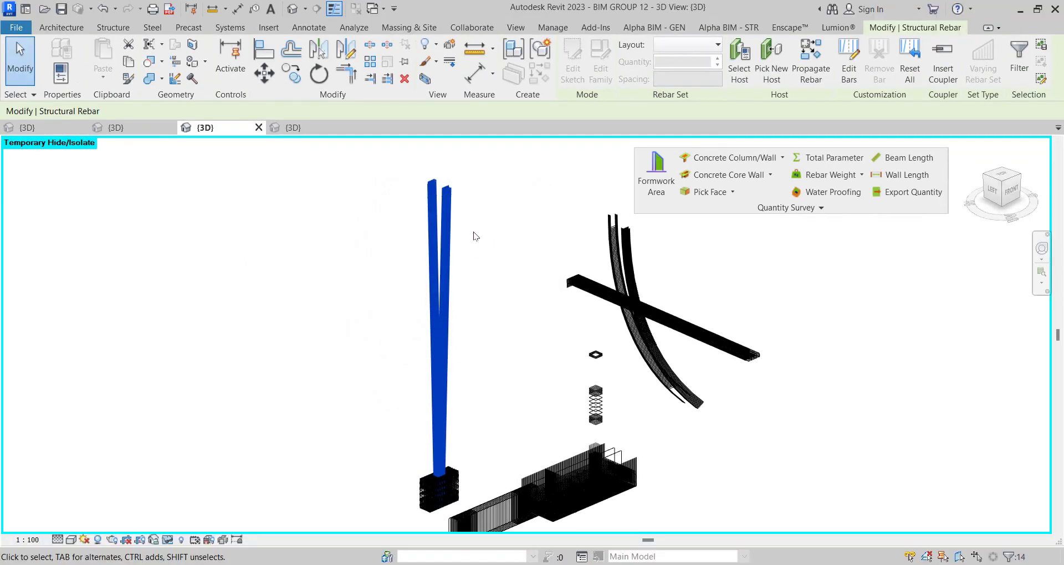
pyautogui.moveTo(356, 257); pyautogui.dragTo(349, 235, button='right')
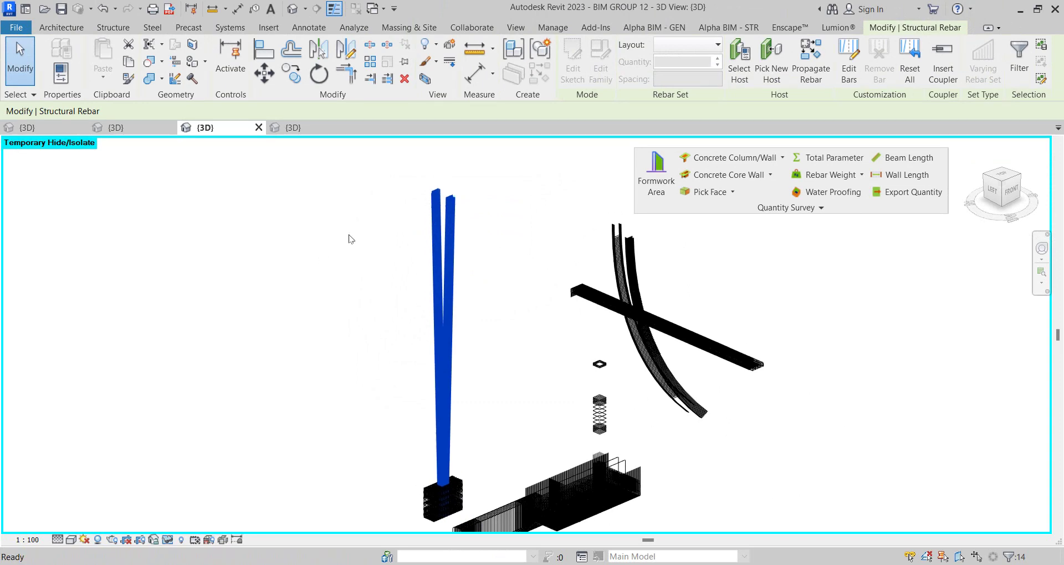
pyautogui.click(374, 215)
pyautogui.scroll(3, 470, 320)
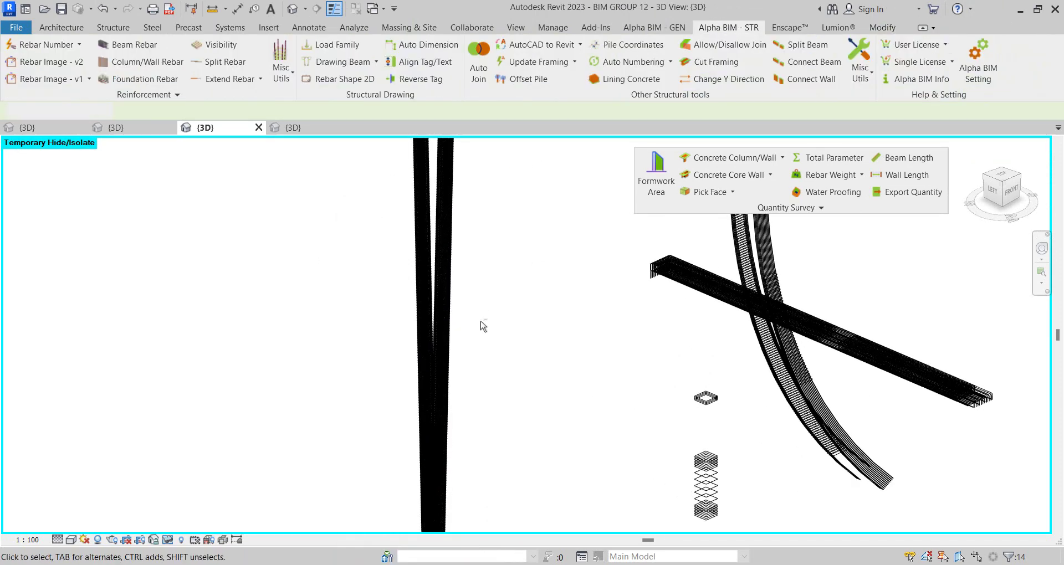
# Restore the full tower model from temporary isolation with HR
pyautogui.press('h')
pyautogui.press('r')
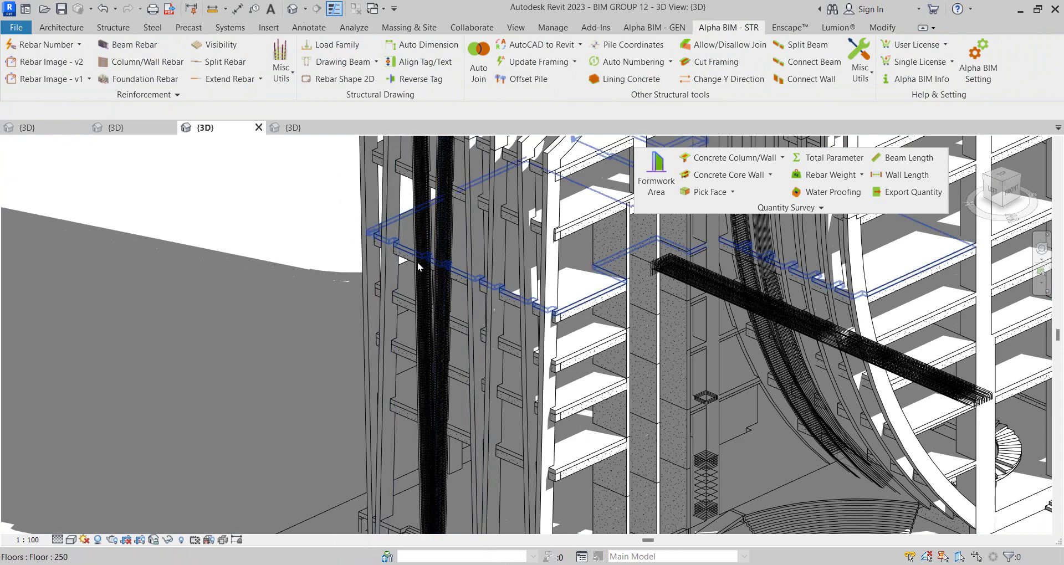
pyautogui.keyDown('shift'); pyautogui.moveTo(417, 262); pyautogui.dragTo(510, 297, button='middle'); pyautogui.keyUp('shift')
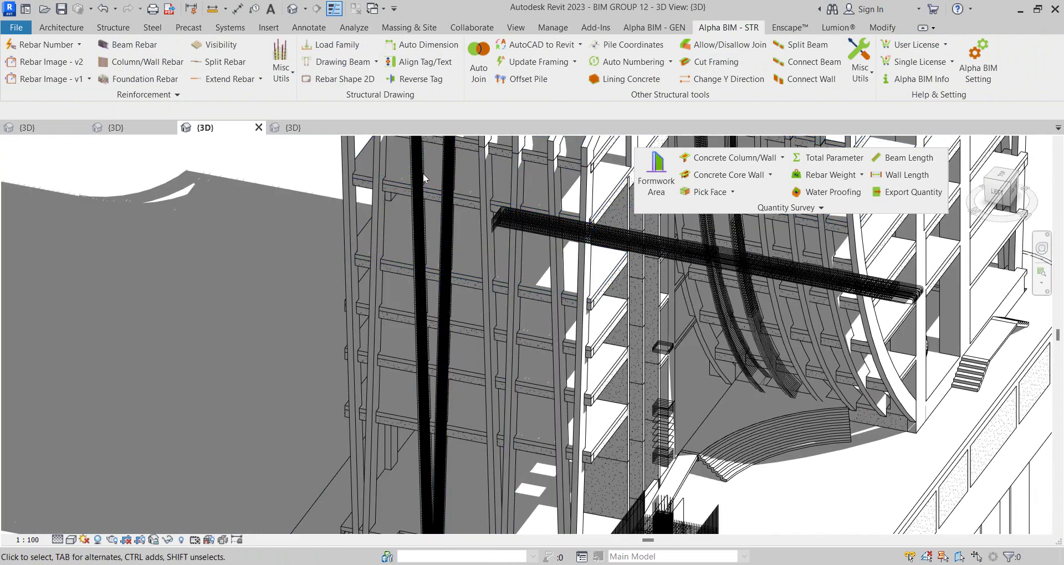
pyautogui.scroll(2, 410, 261)
pyautogui.scroll(2, 410, 261)
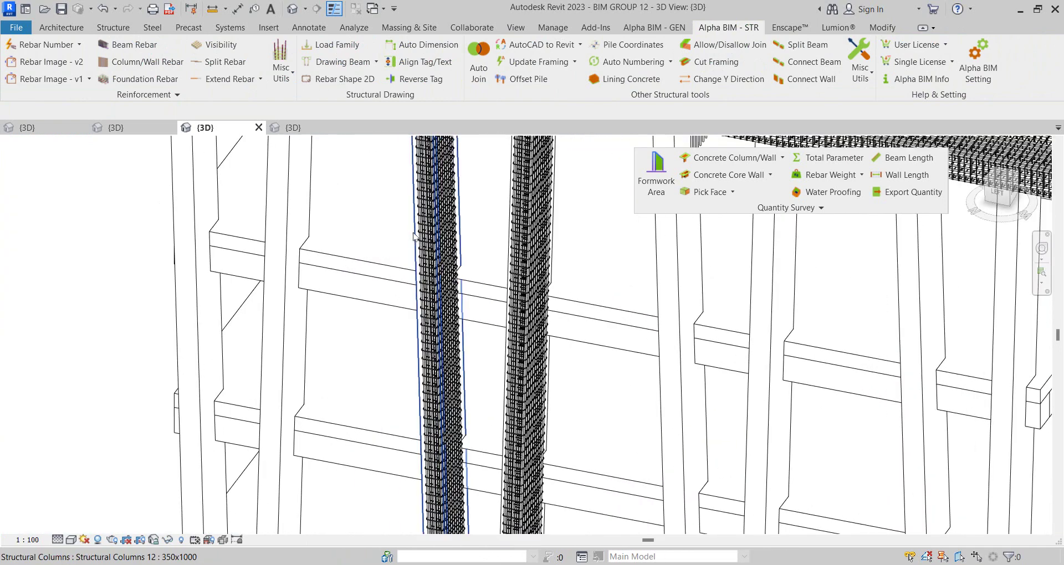
# Propagate the reinforced column's rebar onto the neighbouring curved columns
pyautogui.click(556, 235)
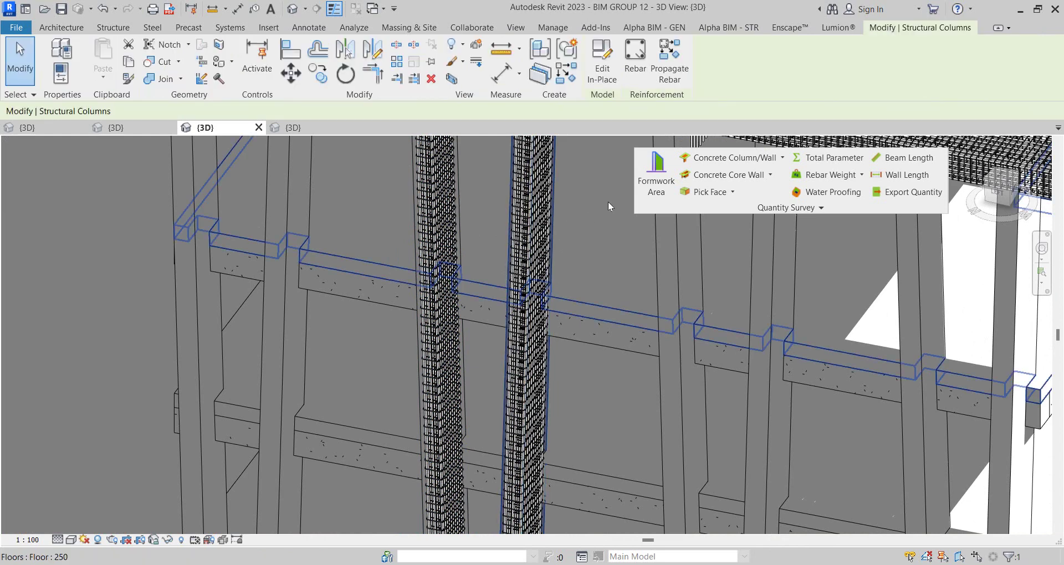
pyautogui.click(671, 54)
pyautogui.keyDown('shift'); pyautogui.moveTo(597, 262); pyautogui.dragTo(666, 274, button='middle'); pyautogui.keyUp('shift')
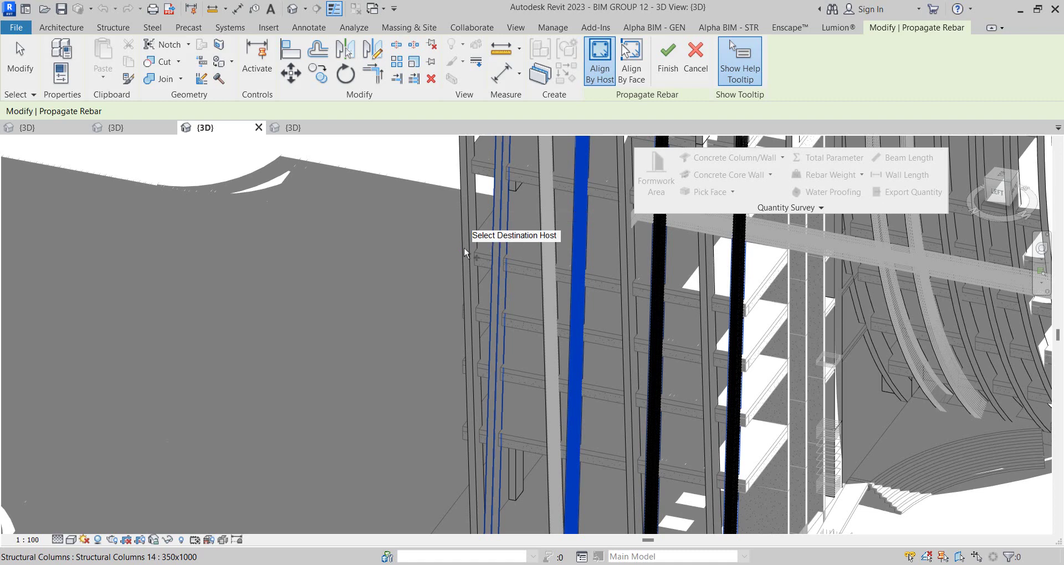
pyautogui.scroll(-5, 464, 247)
pyautogui.keyDown('shift'); pyautogui.moveTo(438, 263); pyautogui.dragTo(410, 270, button='middle'); pyautogui.keyUp('shift')
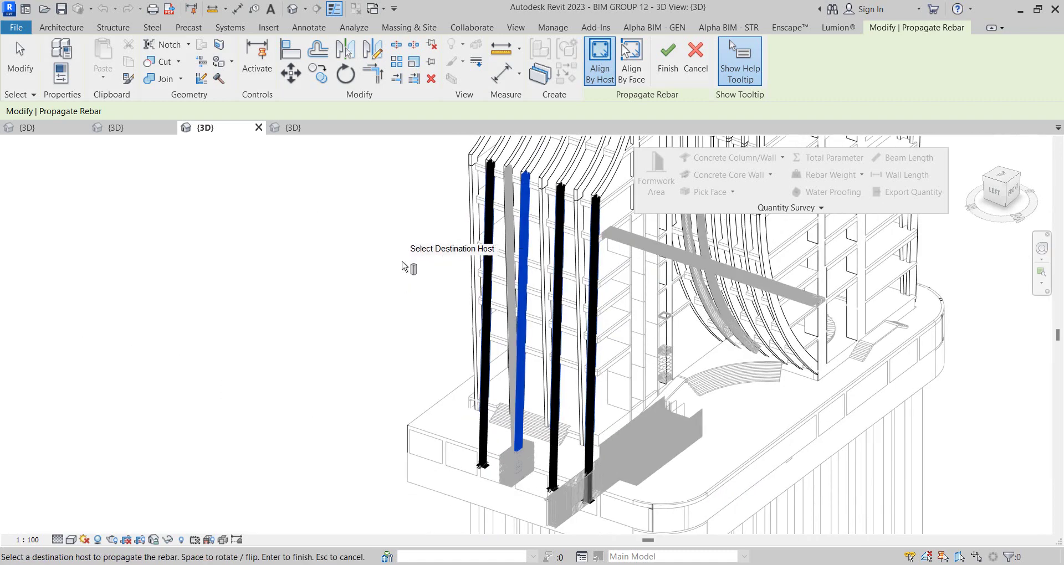
pyautogui.click(672, 66)
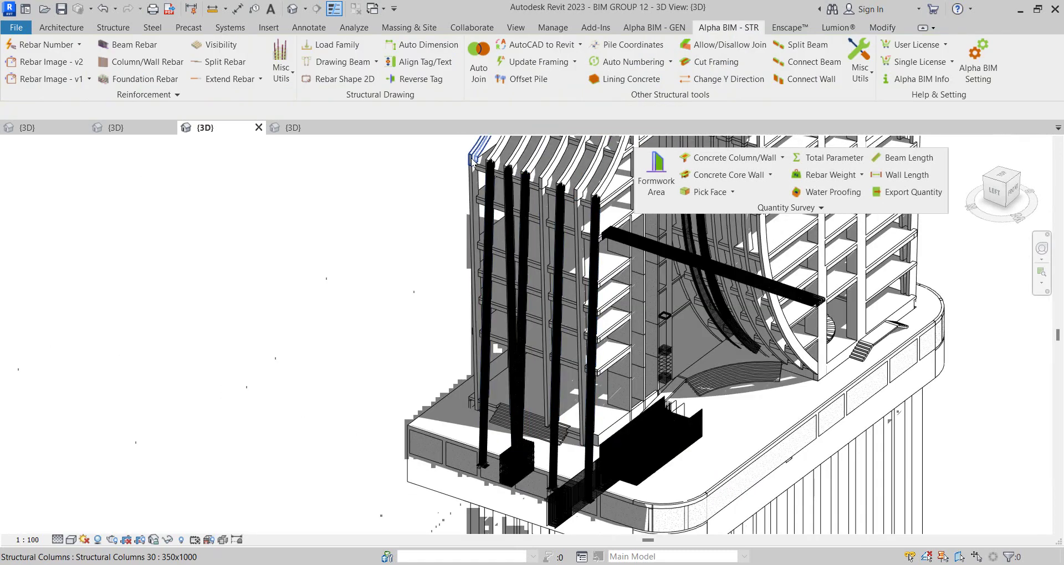
# Propagate the source column's rebar again to more picked columns and finish
pyautogui.scroll(3, 505, 181)
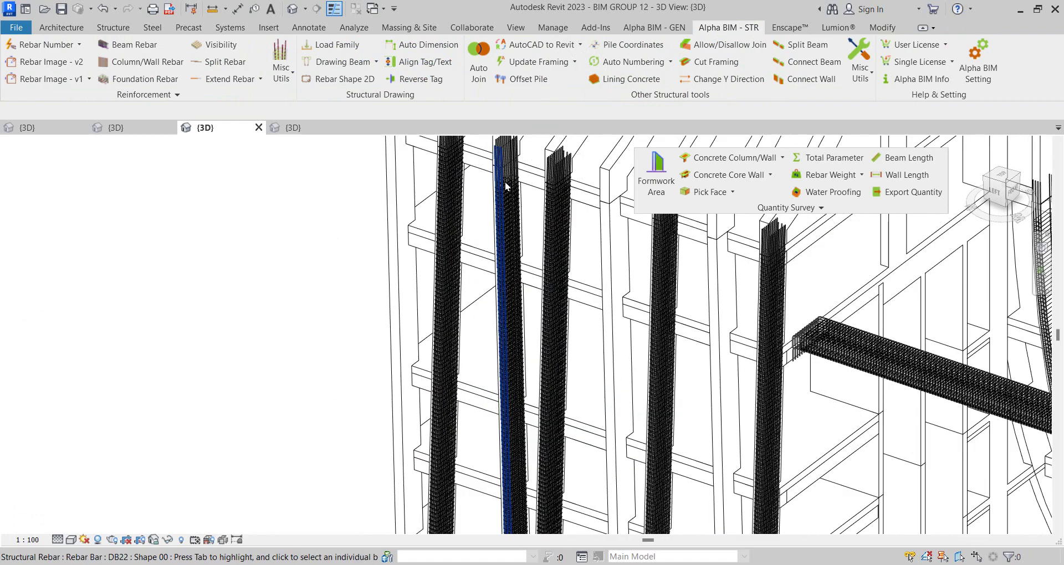
pyautogui.scroll(2, 504, 182)
pyautogui.scroll(2, 533, 207)
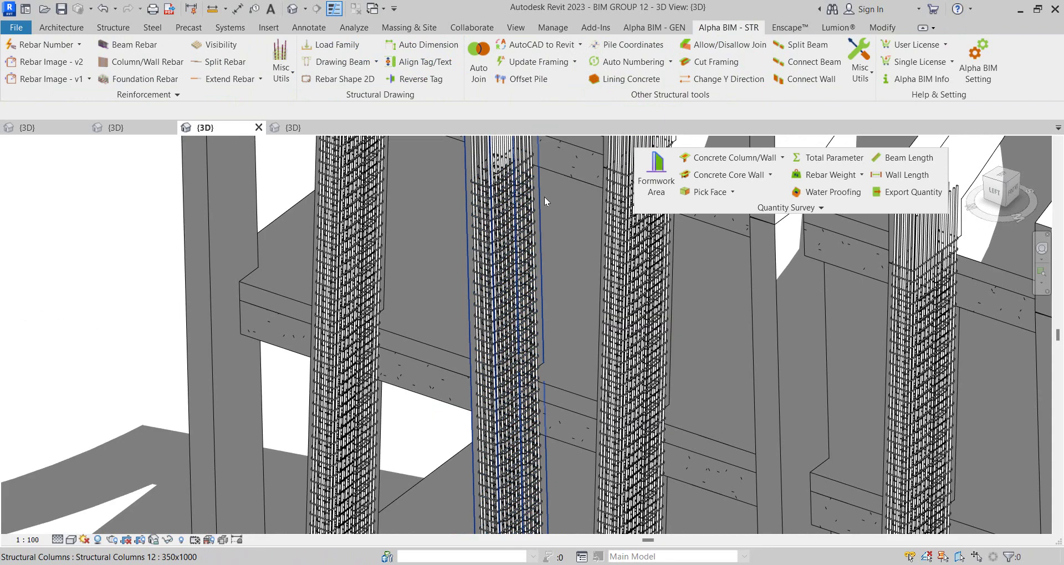
pyautogui.click(544, 197)
pyautogui.click(669, 55)
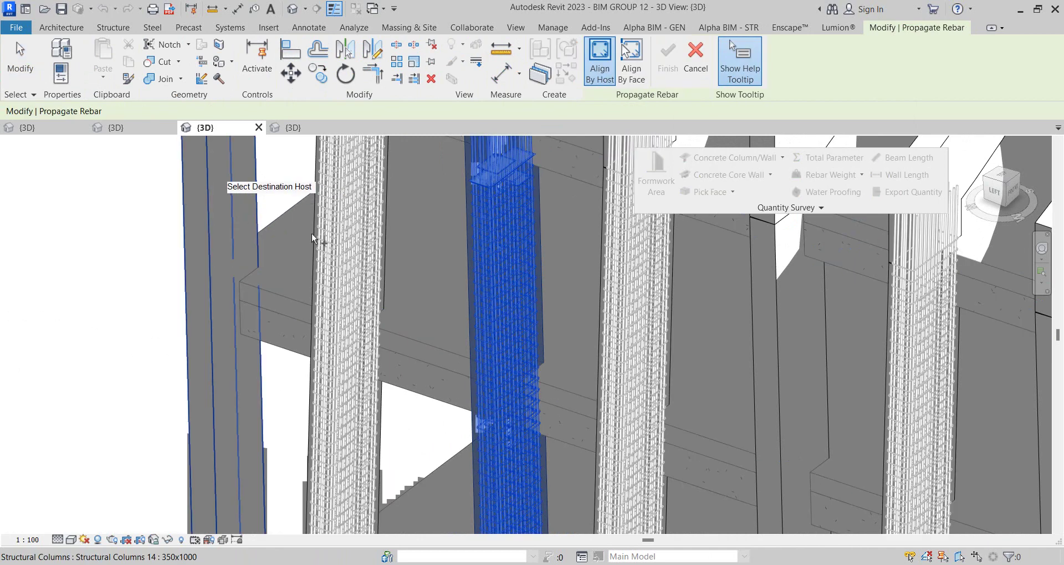
pyautogui.scroll(-2, 549, 267)
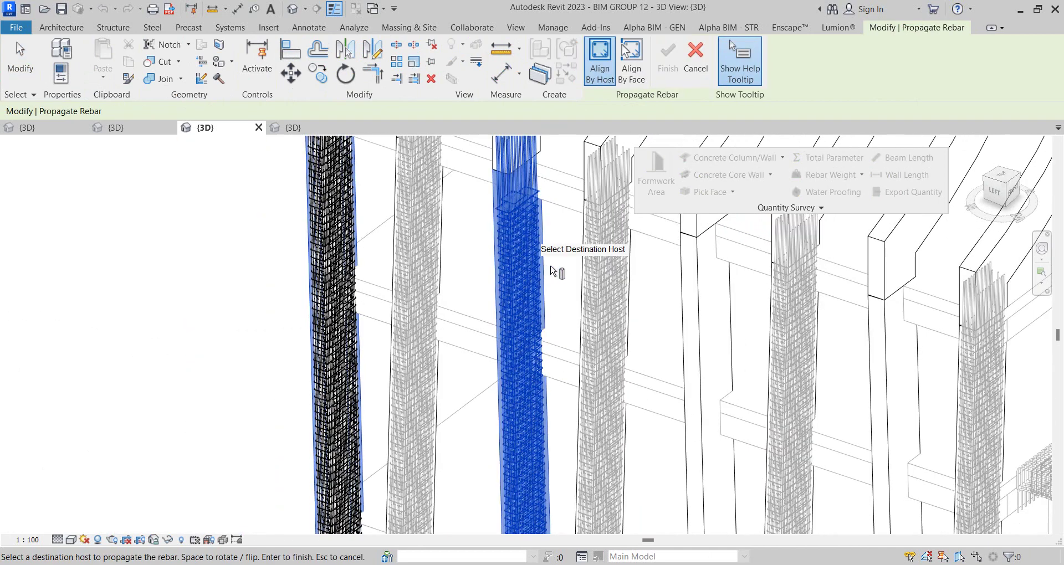
pyautogui.scroll(-1, 609, 283)
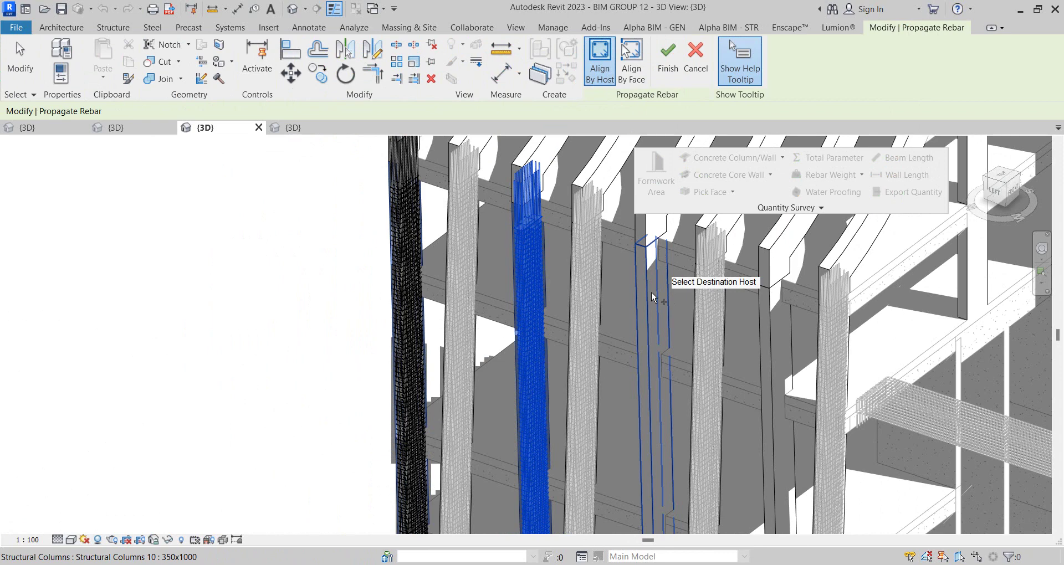
pyautogui.scroll(-1, 652, 297)
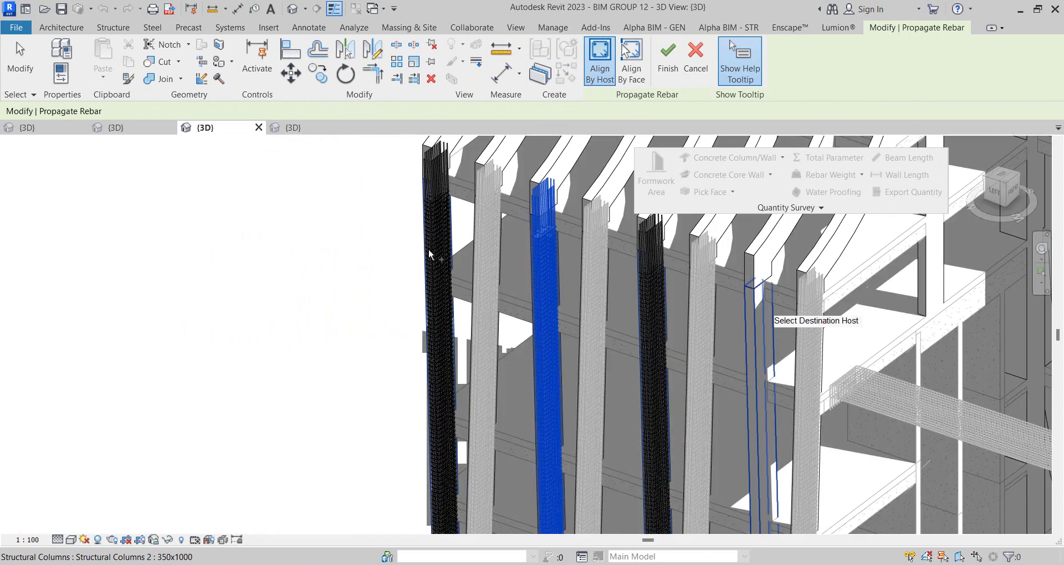
pyautogui.scroll(-2, 289, 230)
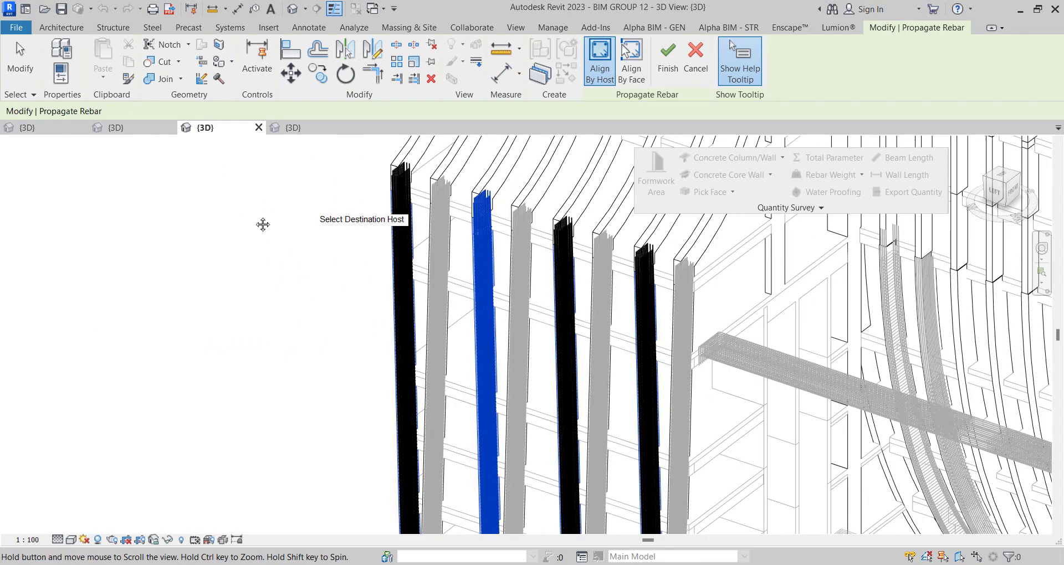
pyautogui.click(256, 220)
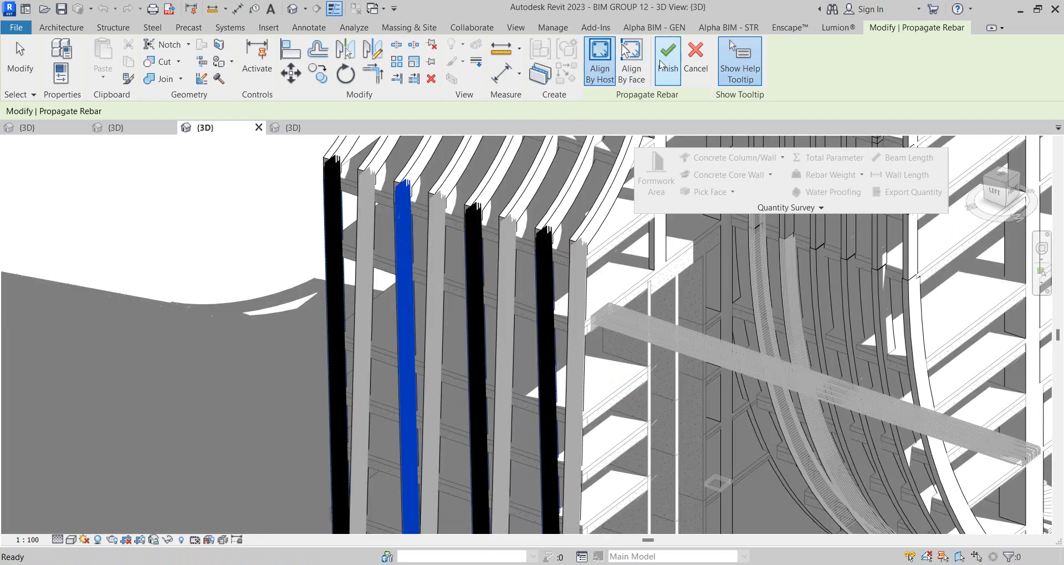
# Cancel the remaining Propagate Rebar command from the right-click menu
pyautogui.rightClick(233, 200)
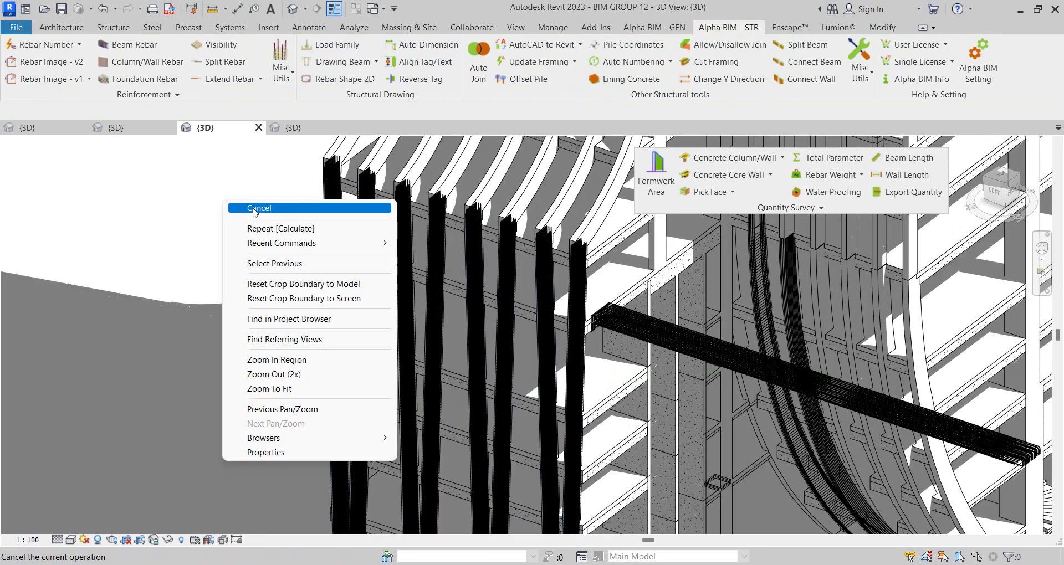
pyautogui.click(238, 209)
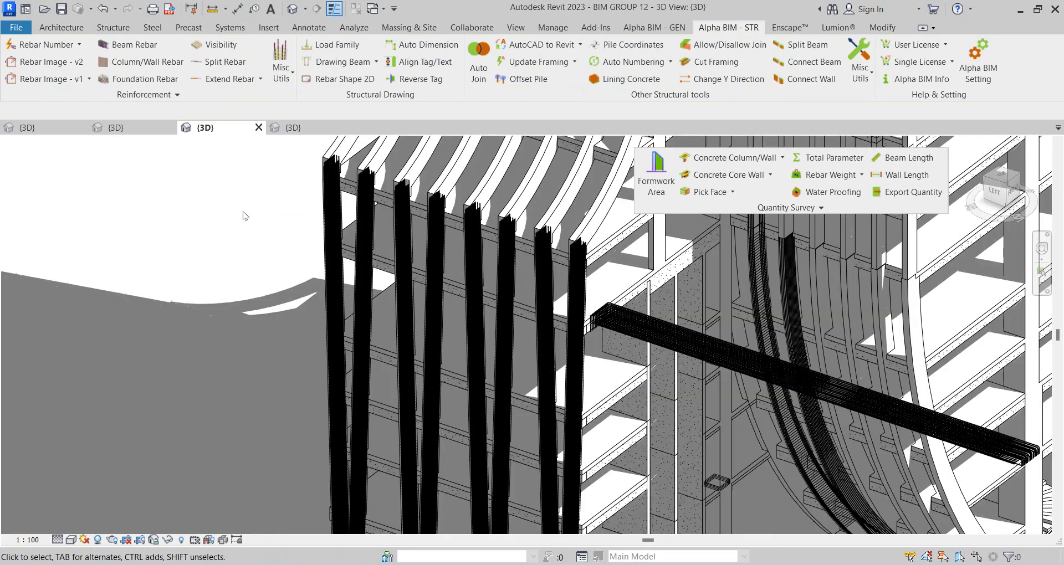
pyautogui.scroll(-5, 243, 211)
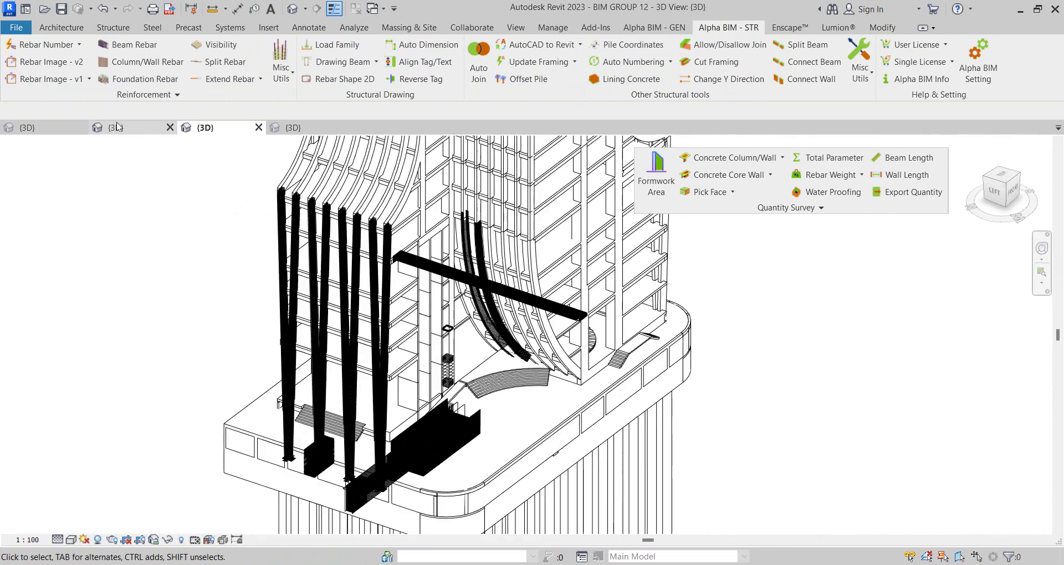